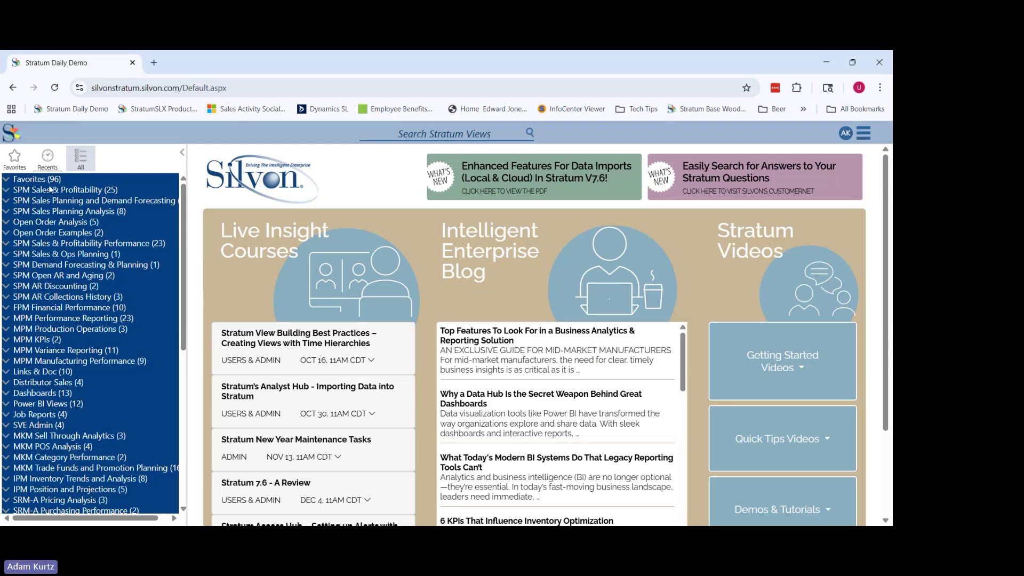
Open the Comparative Sales view from the SPM Sales & Profitability folder.
left_click(82, 190)
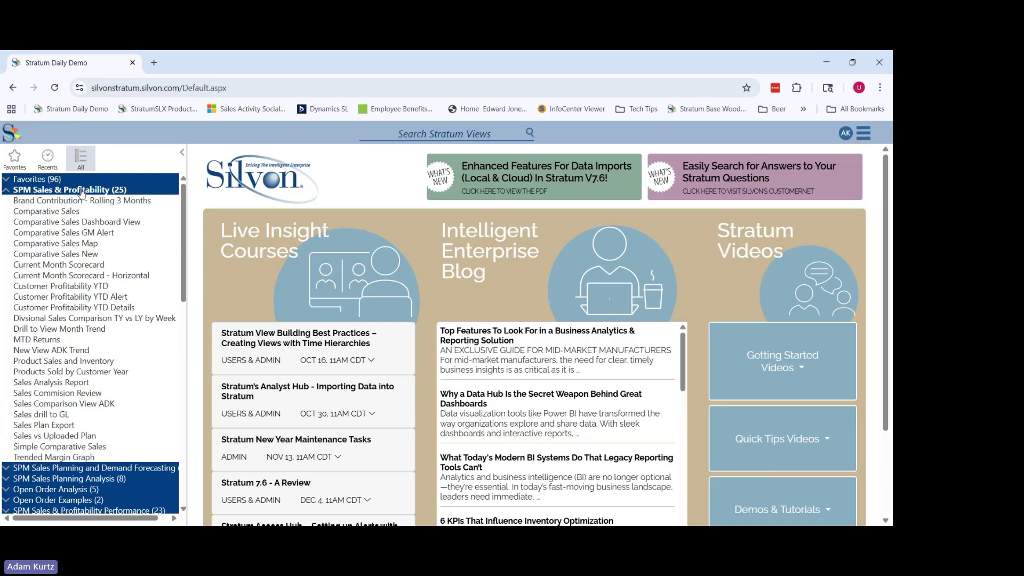
left_click(109, 190)
left_click(109, 190)
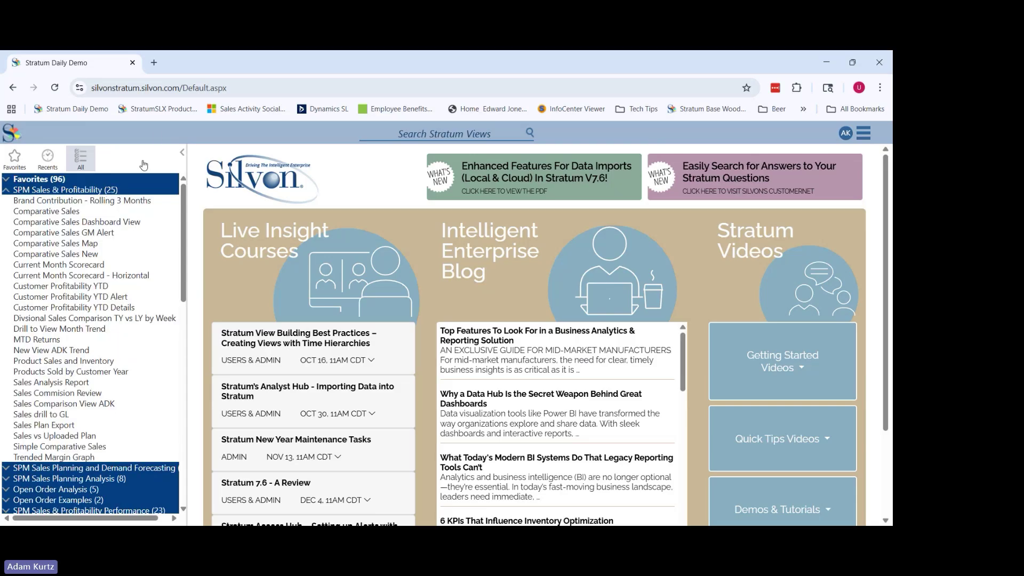
left_click(52, 211)
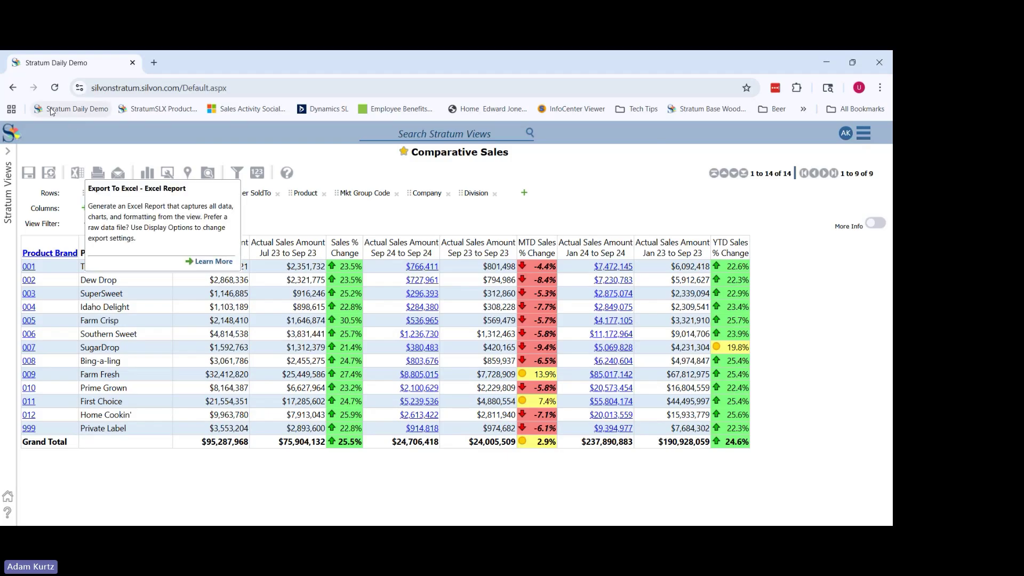
Return to the home page, create a new view in the SPM Sales & Profitability folder and collapse the view list.
left_click(864, 135)
left_click(810, 146)
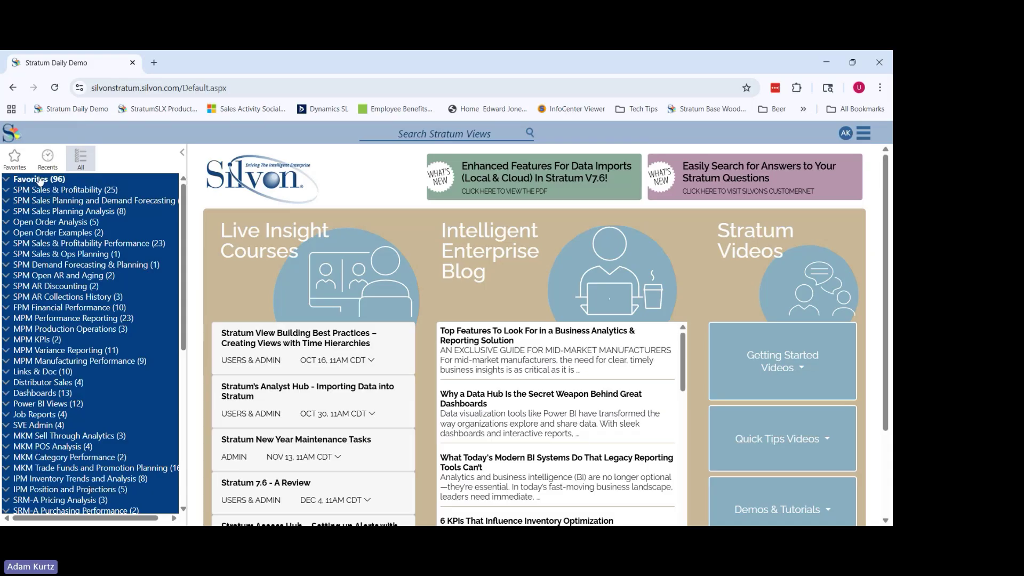
right_click(91, 196)
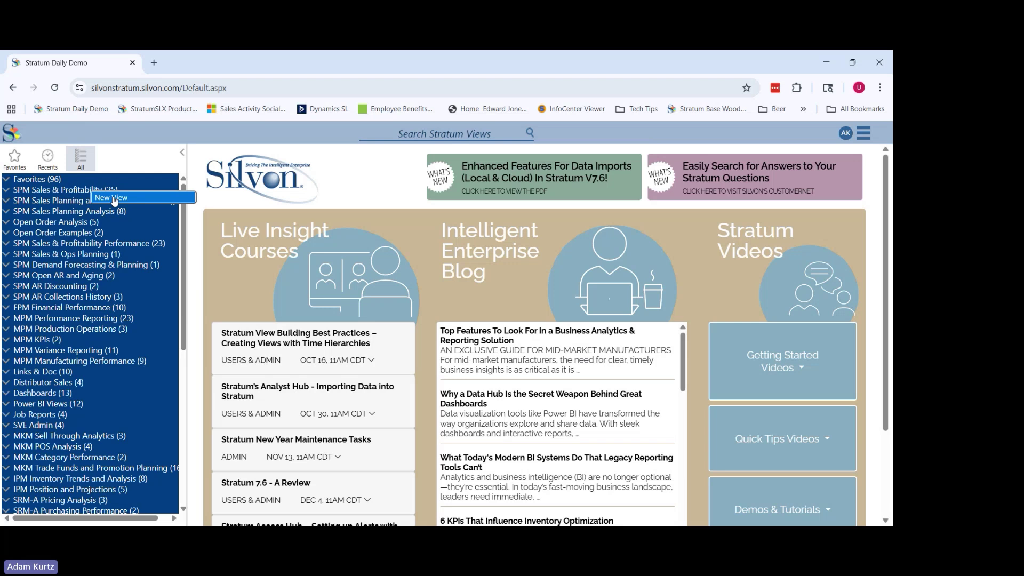
left_click(114, 198)
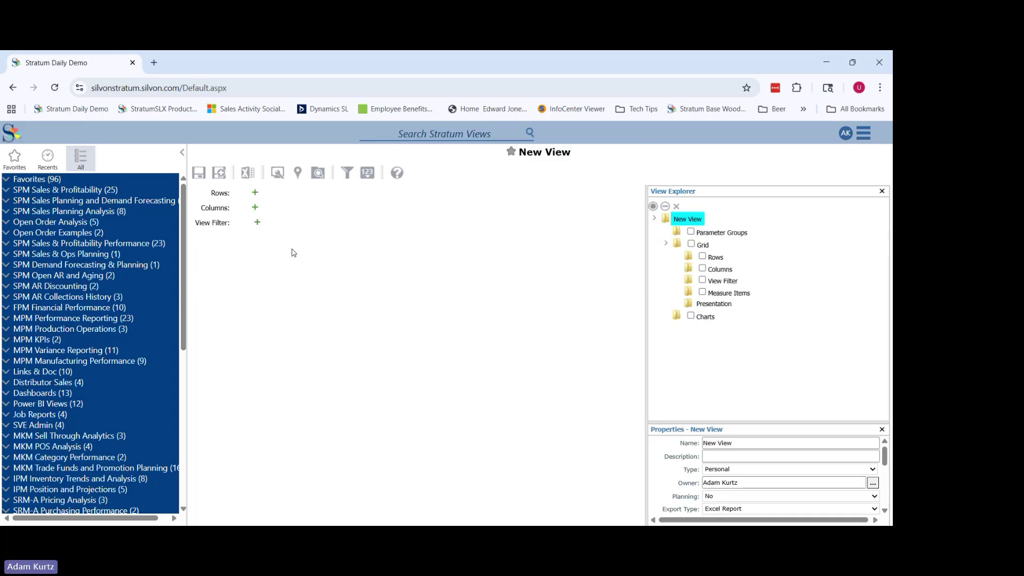
left_click(180, 155)
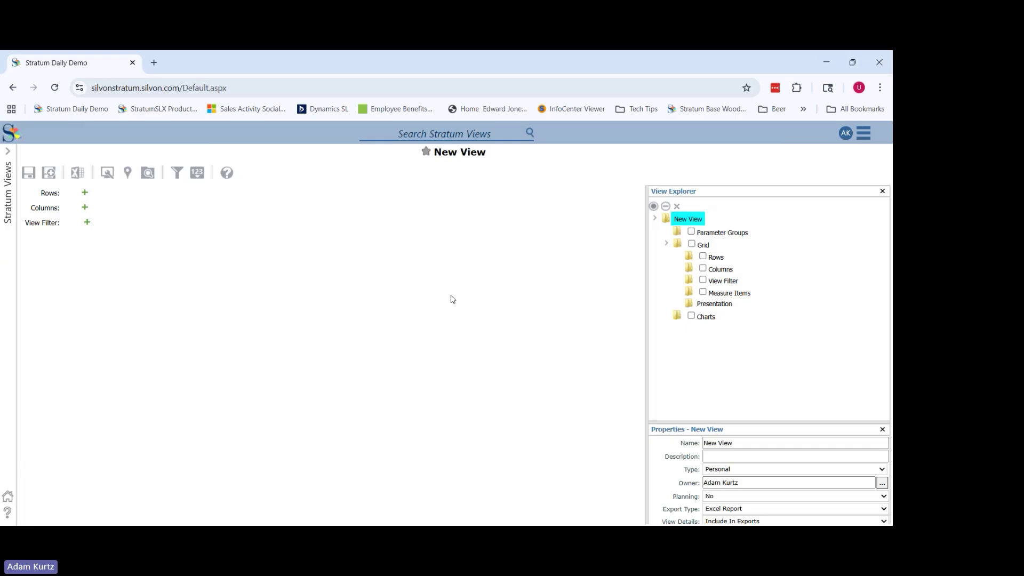
Hide the View Explorer and show it again.
left_click(722, 297)
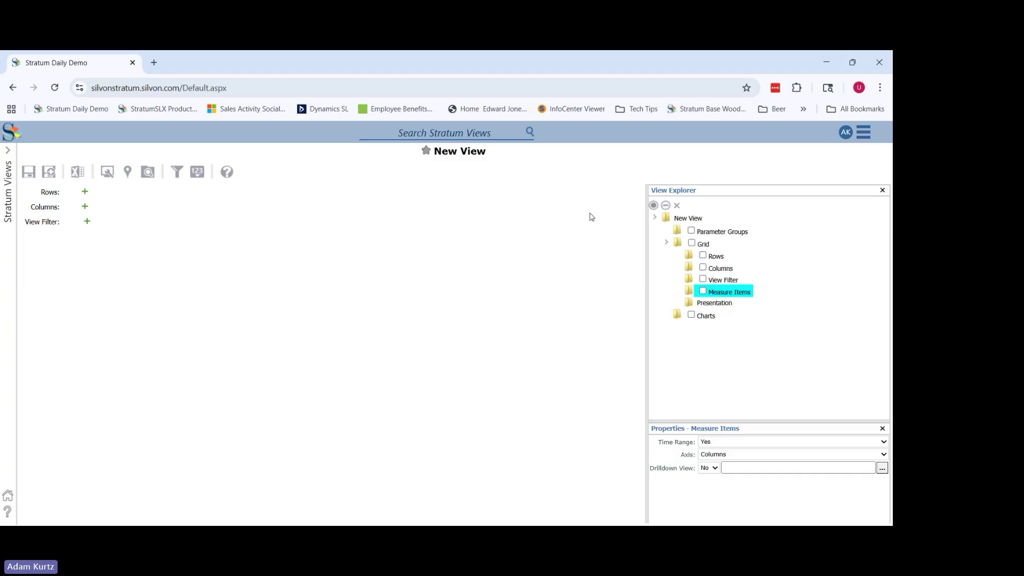
left_click(148, 176)
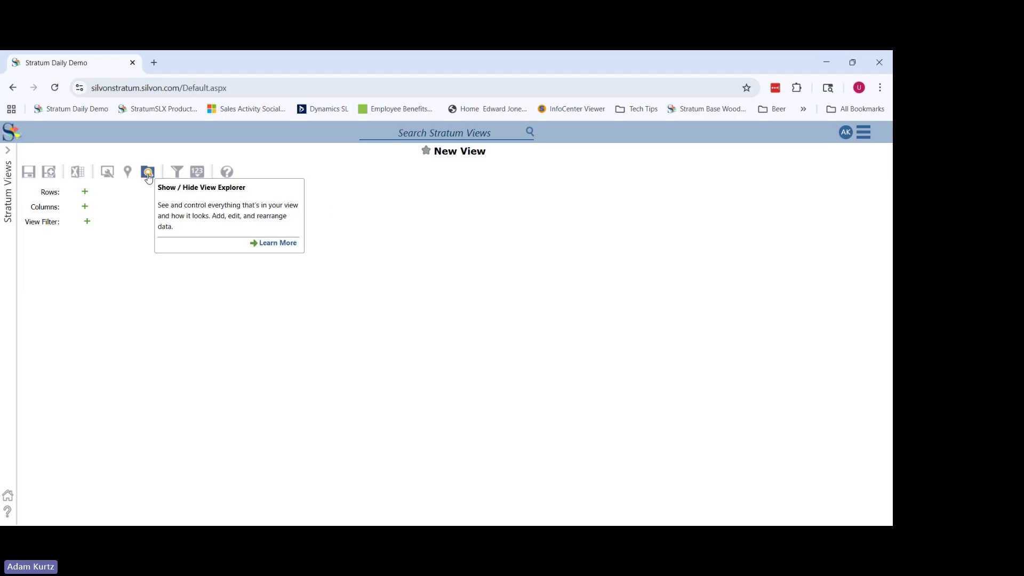
left_click(148, 176)
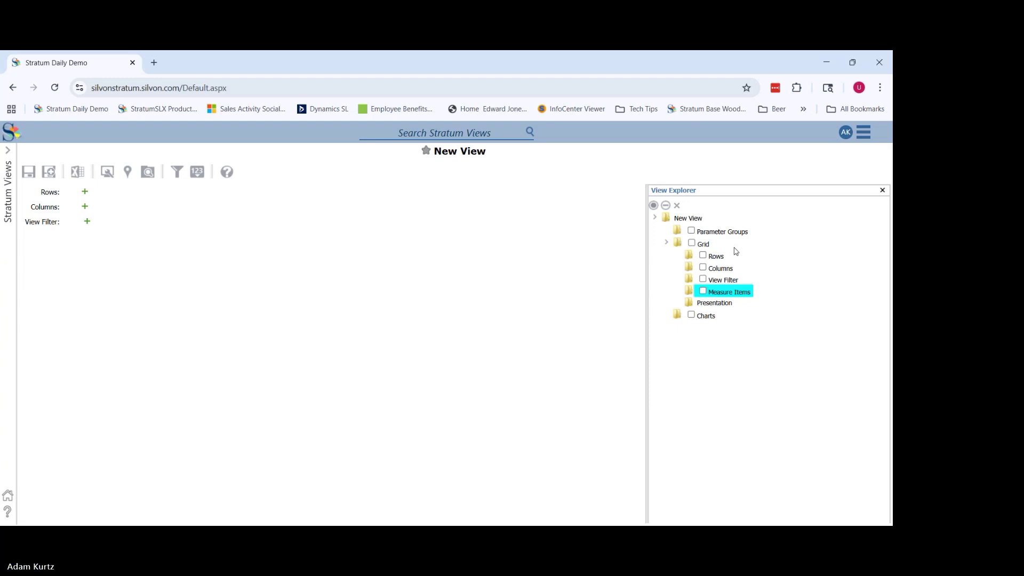
left_click(717, 258)
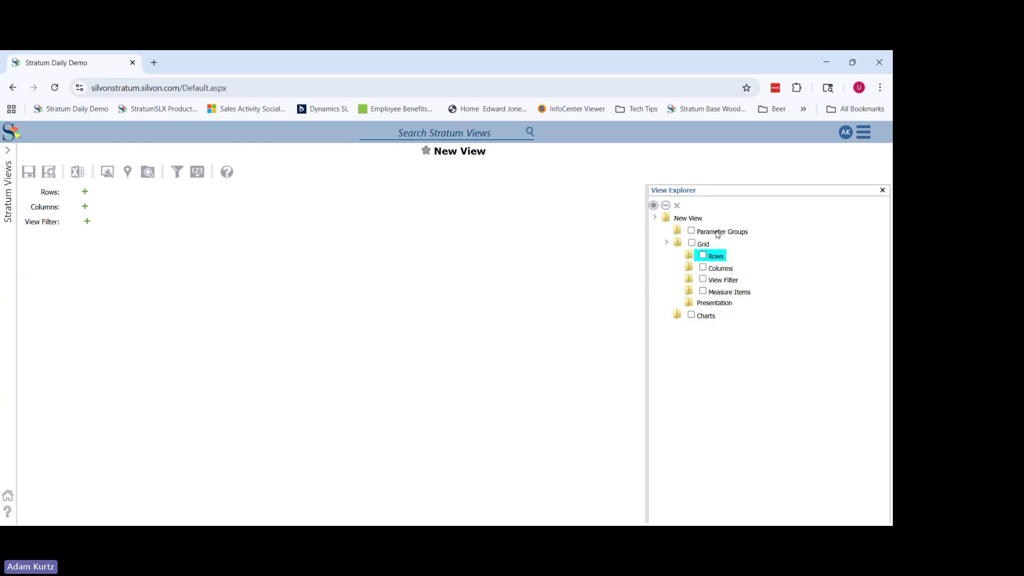
Set Time Range to No in the Measure Items properties and apply the change.
left_click(745, 294)
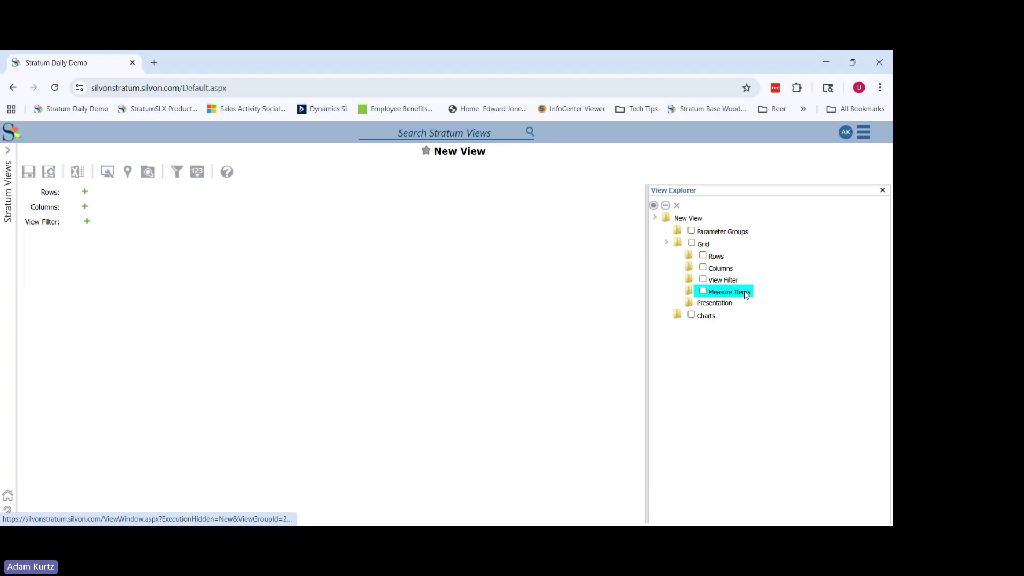
right_click(745, 294)
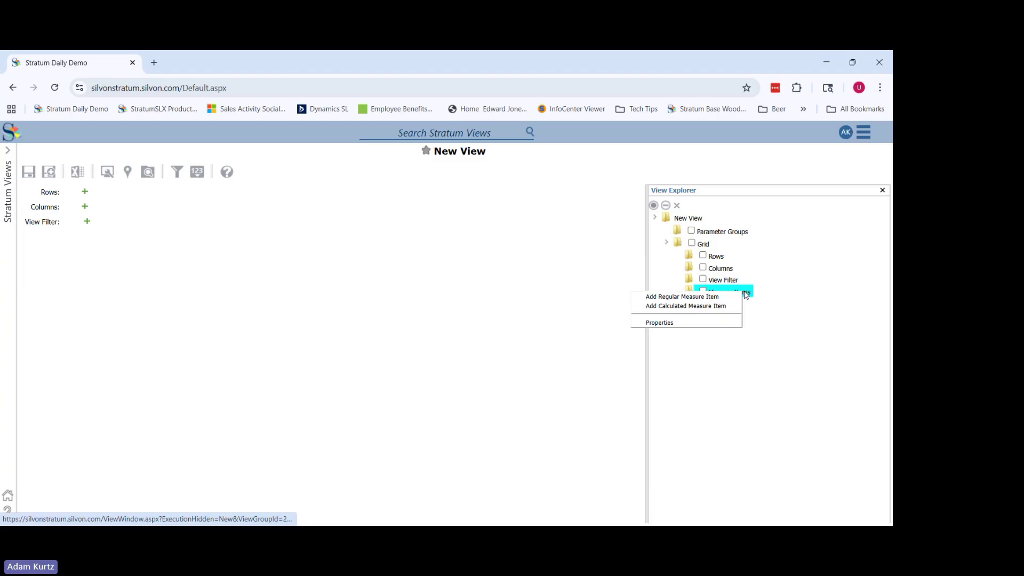
left_click(698, 323)
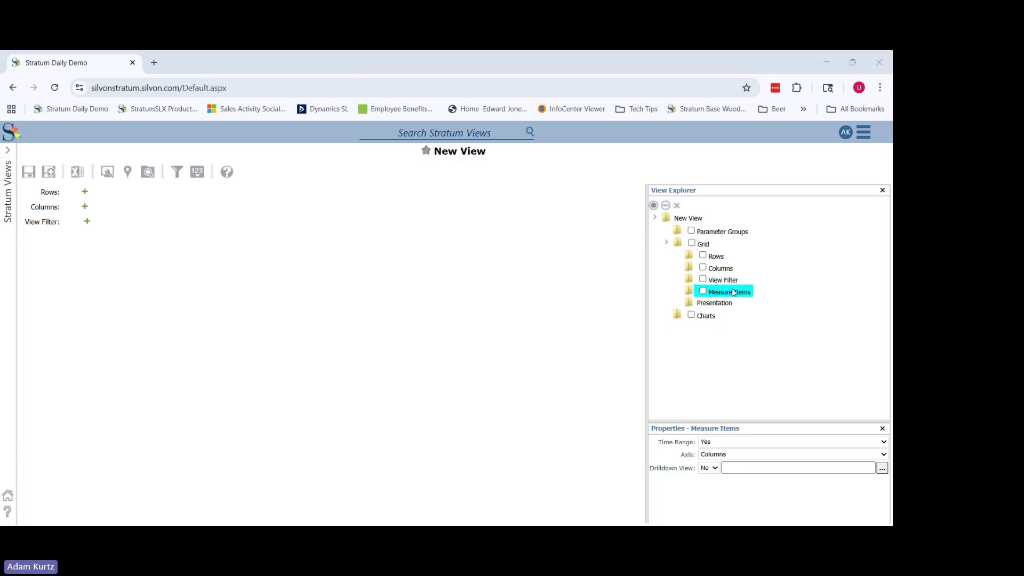
left_click(731, 443)
left_click(721, 458)
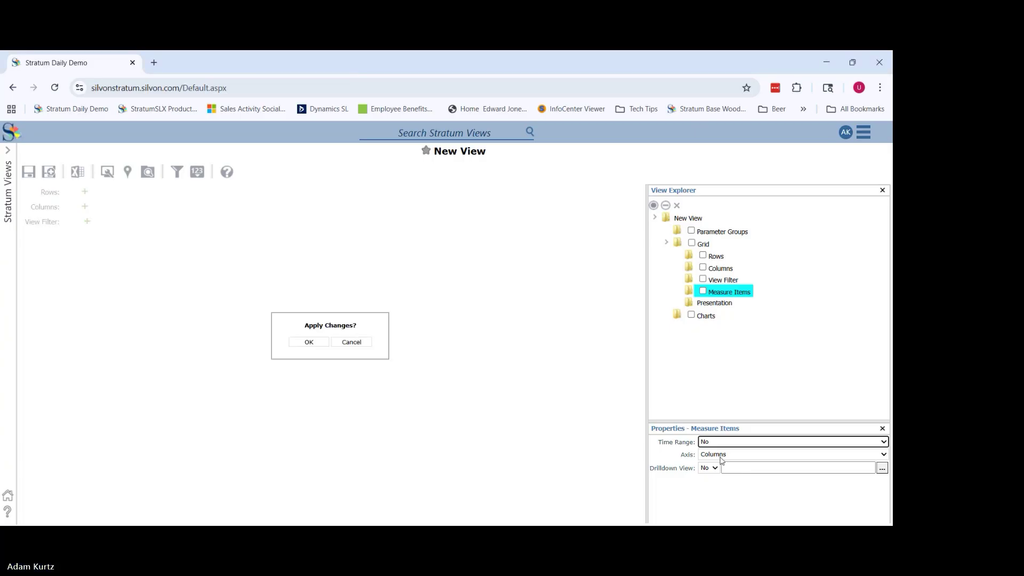
left_click(298, 345)
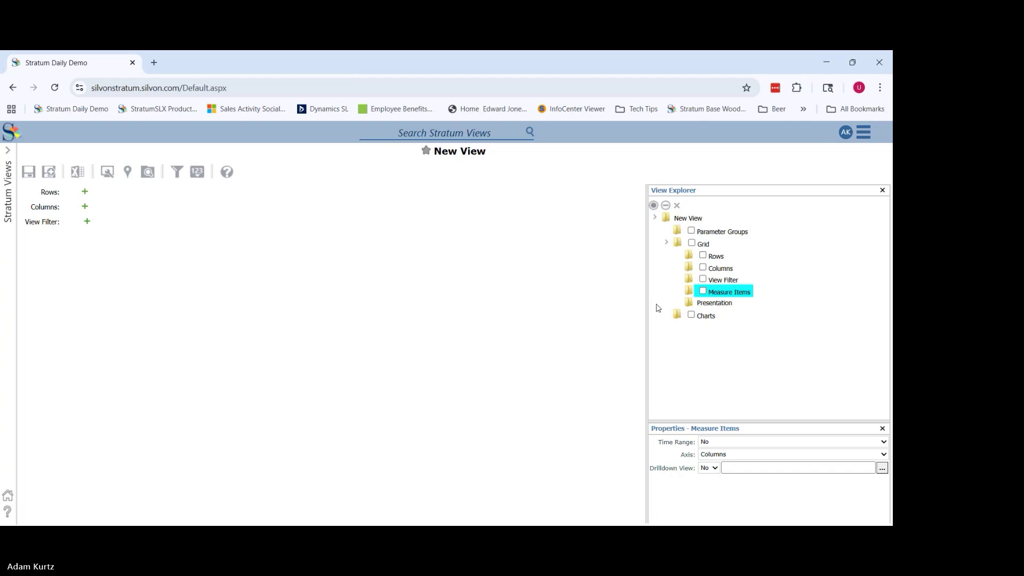
Open the grid's rows for editing and add Customer SoldTo.
left_click(718, 256)
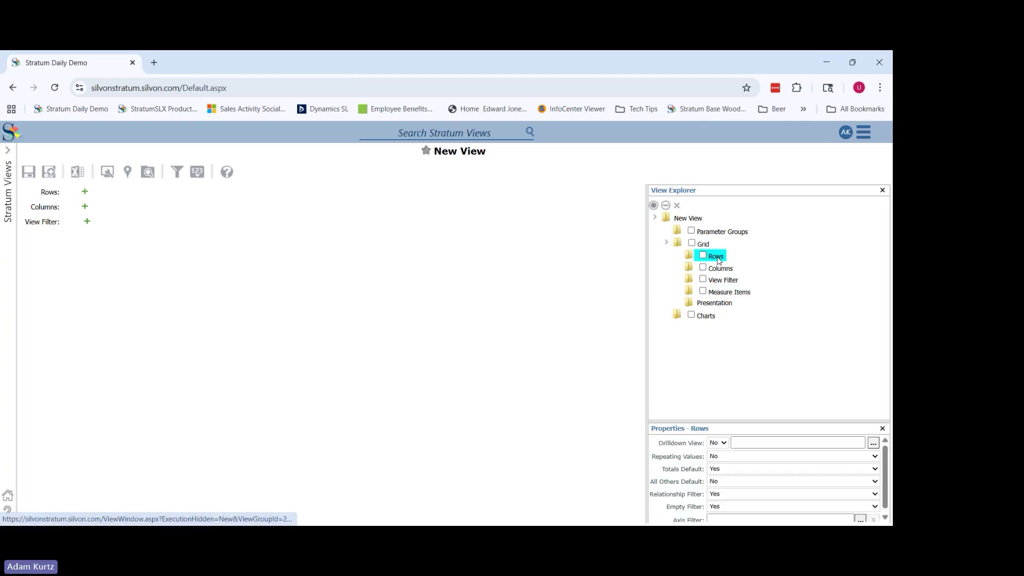
right_click(718, 260)
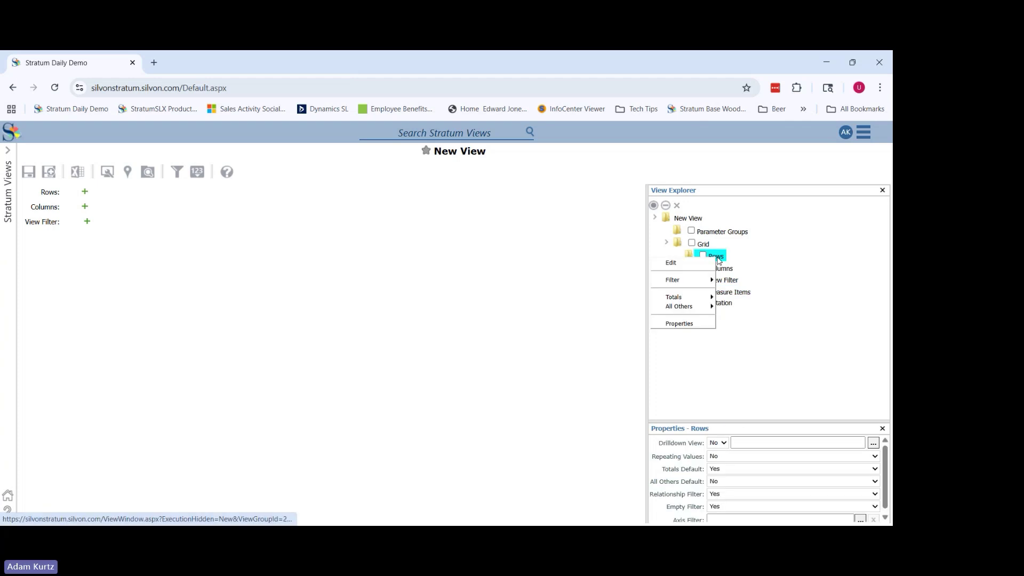
left_click(673, 262)
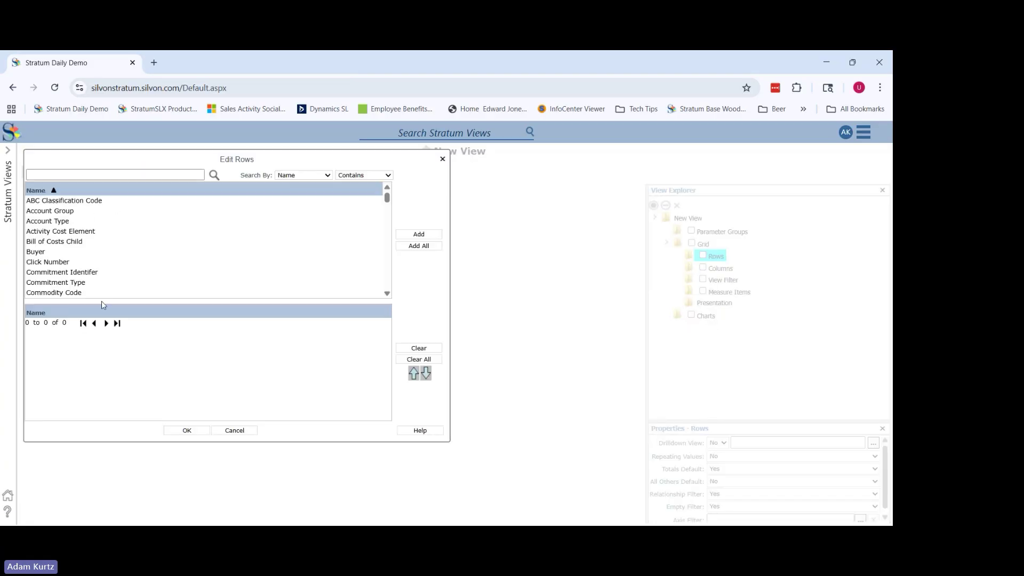
left_click_drag(387, 198, 387, 213)
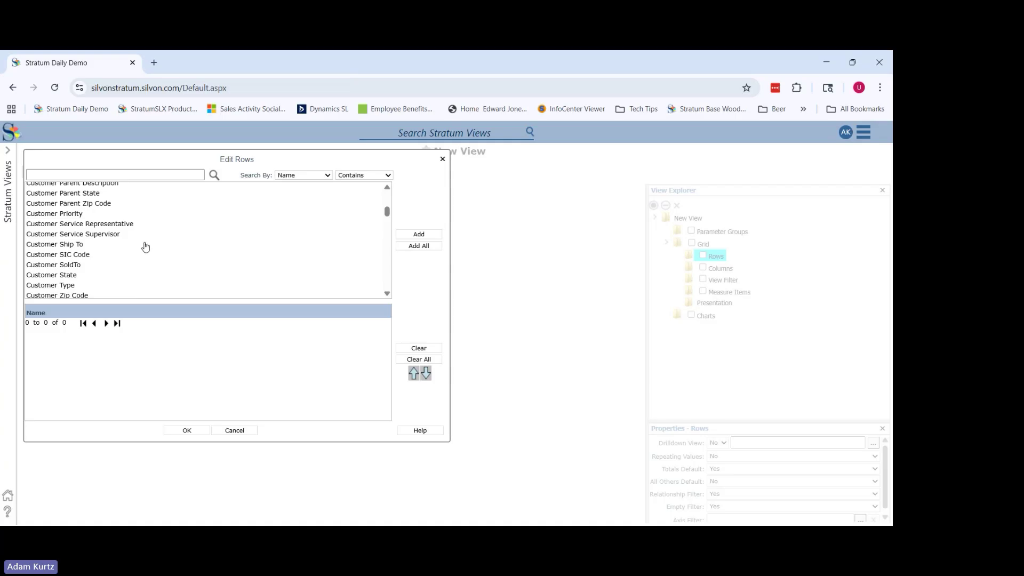
double_click(53, 265)
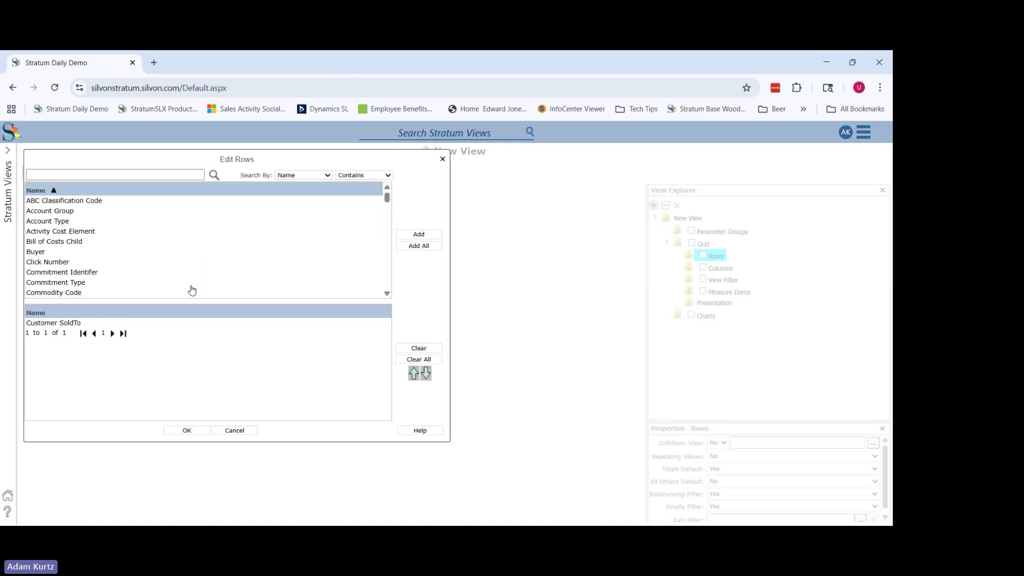
Search the available row items for "customer".
left_click(116, 175)
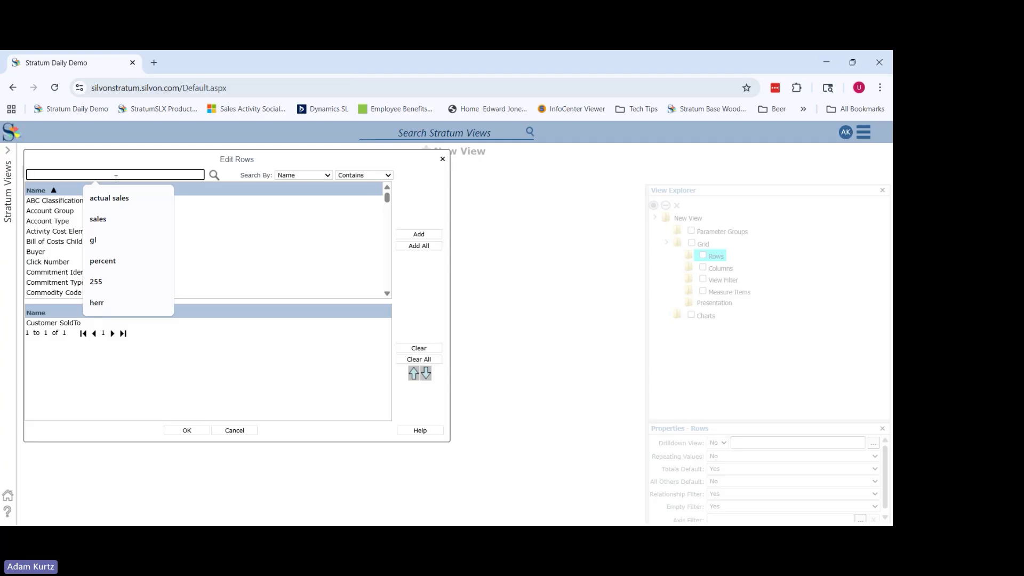
type("customer")
key("Return")
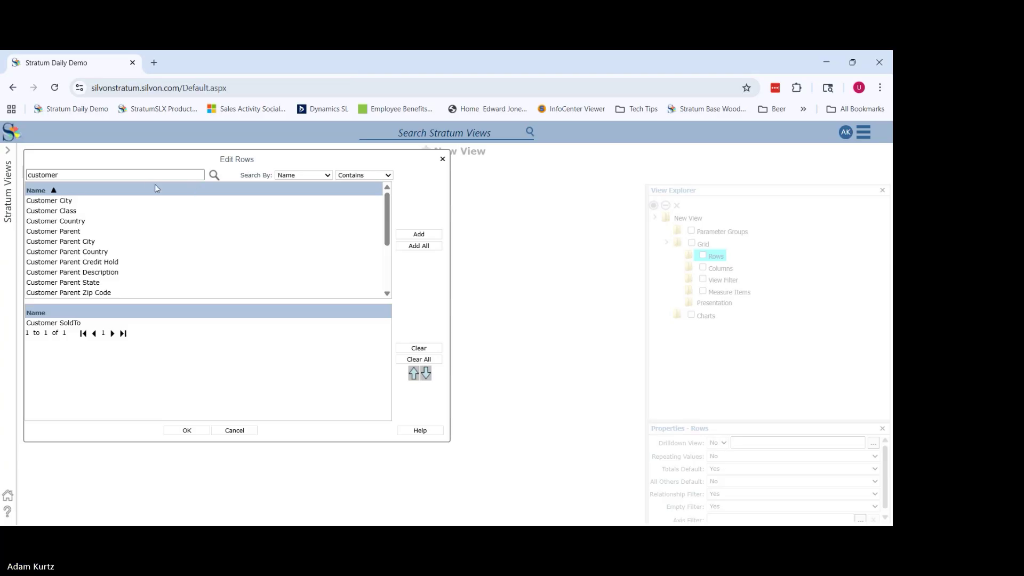
Search the available row items for "product" and add Product Family and Product to the rows.
left_click(90, 174)
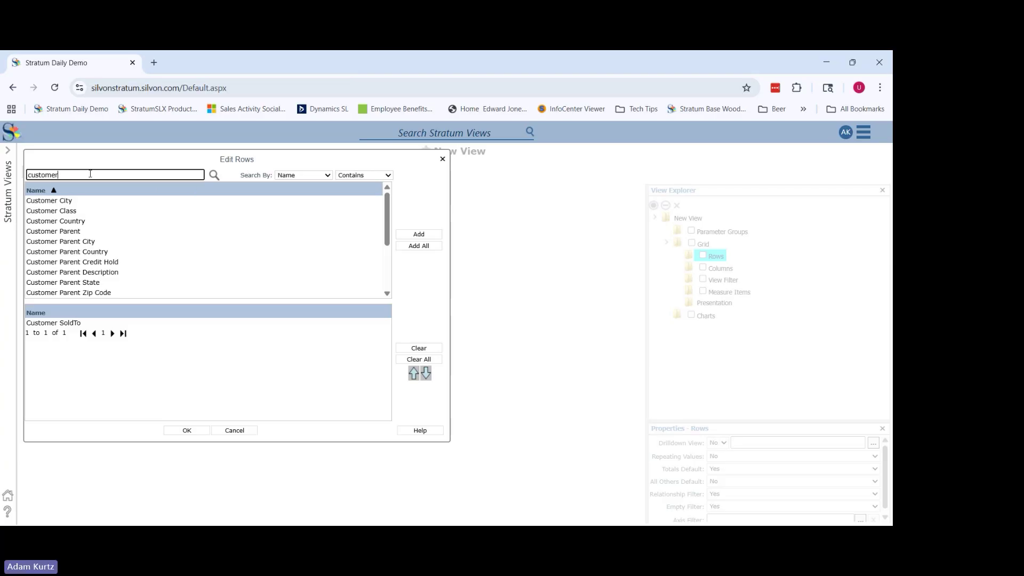
left_click_drag(90, 173, 19, 178)
type("product")
key("Return")
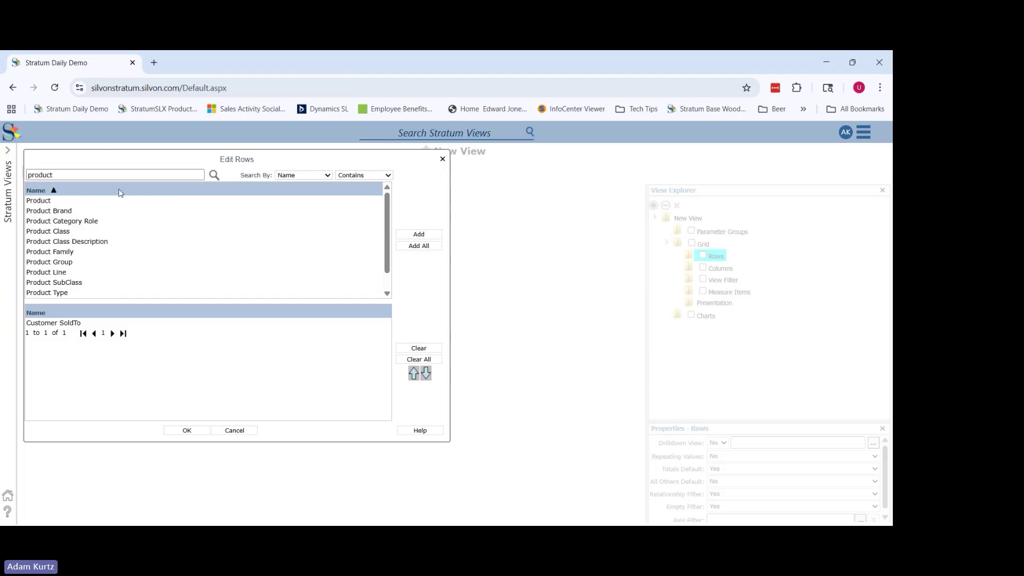
double_click(74, 255)
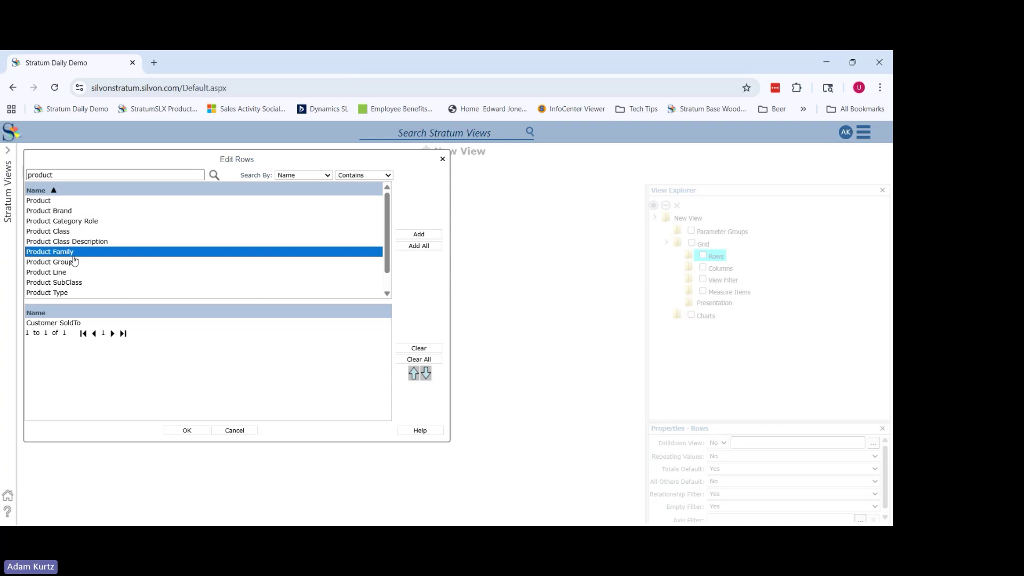
left_click(387, 293)
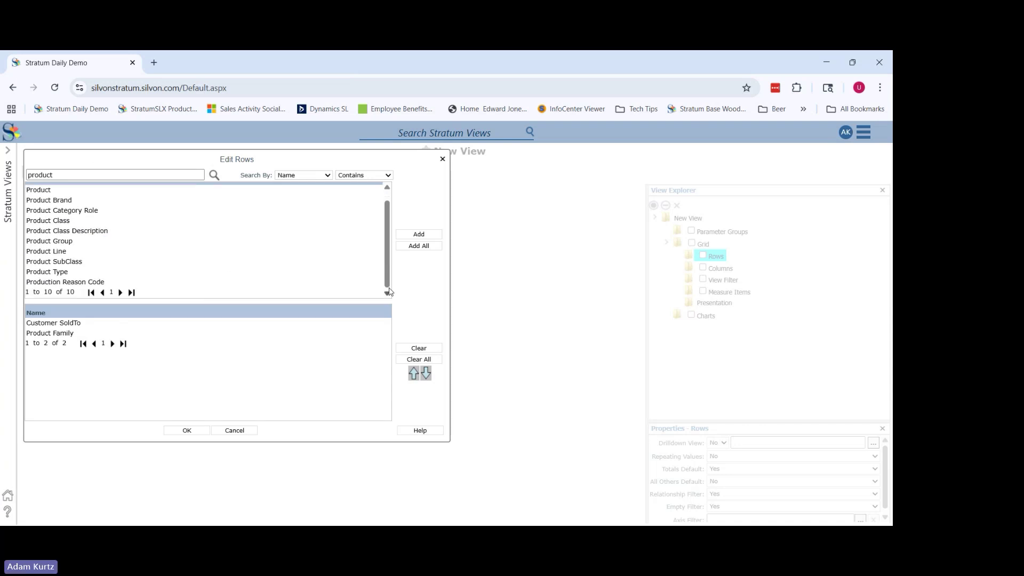
double_click(58, 191)
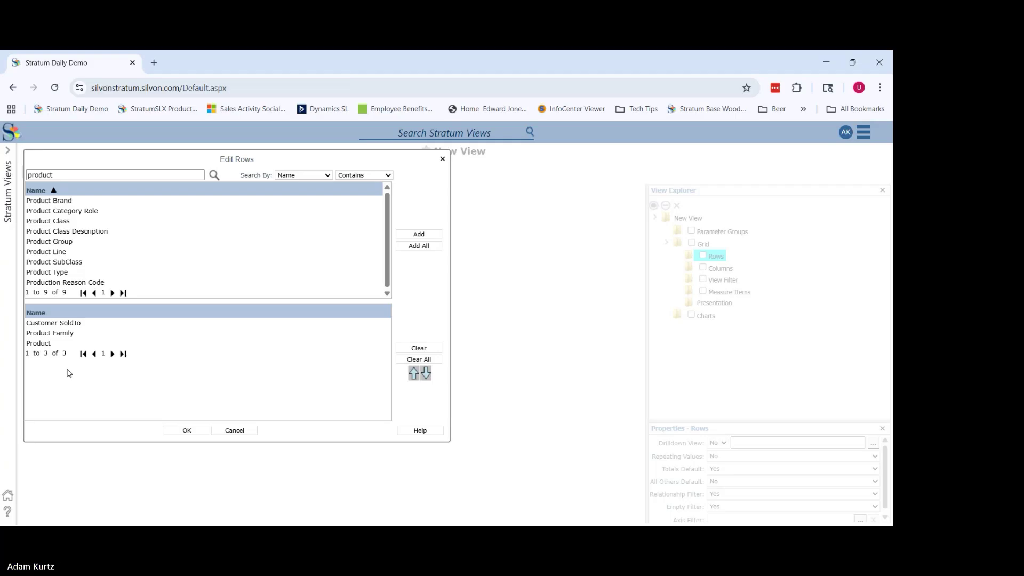
Search the available row items for "region", add Region to the rows and accept the row selection.
left_click_drag(59, 179, 3, 181)
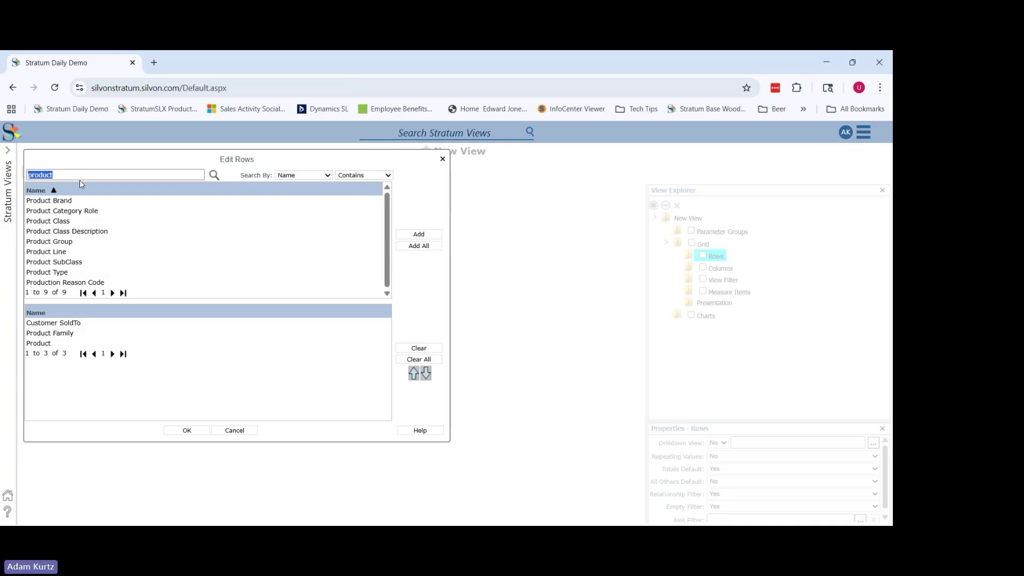
left_click_drag(79, 179, 2, 183)
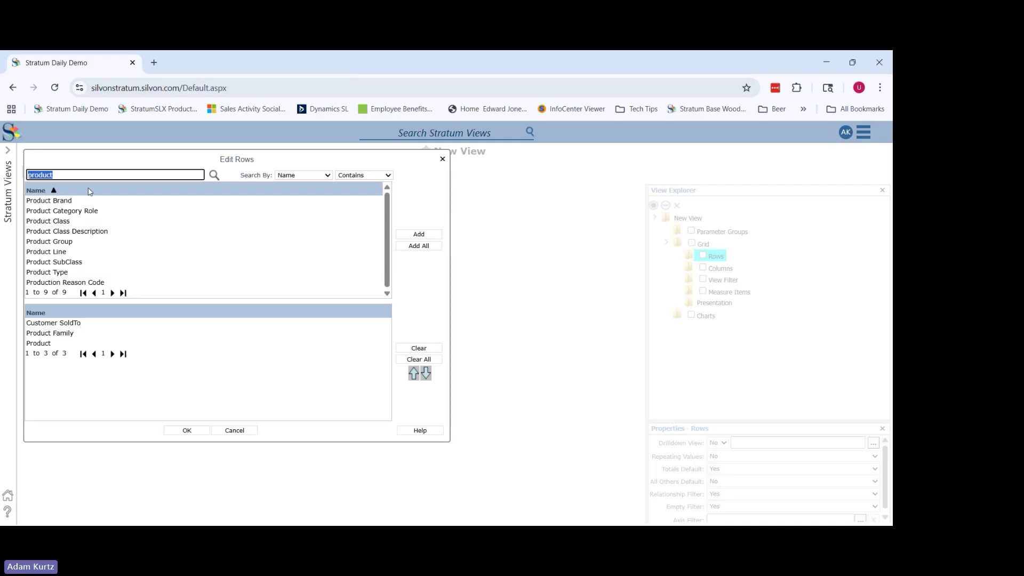
left_click(99, 173)
type("==")
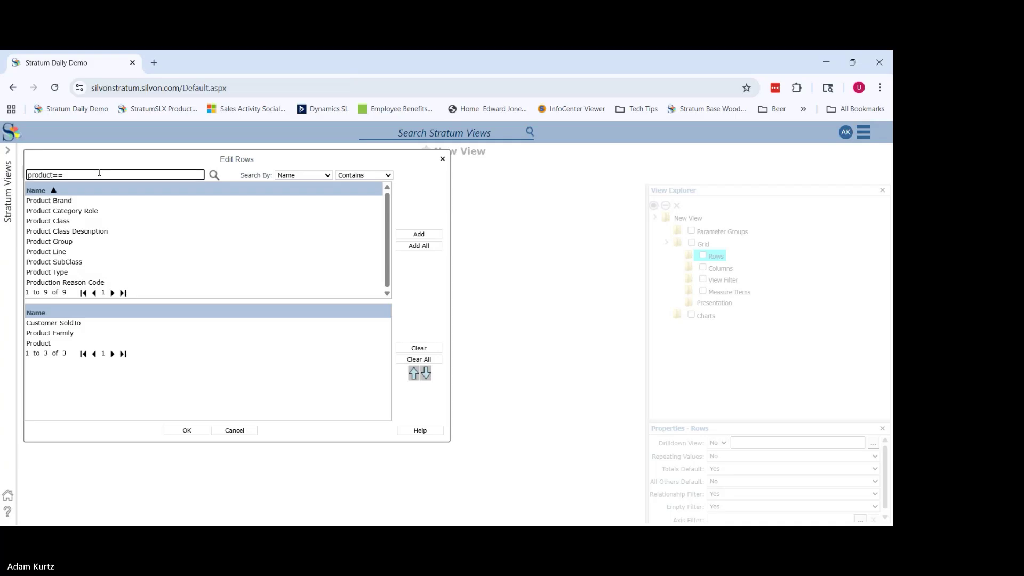
key("BackSpace")
key("BackSpace")
key("BackSpace")
key("BackSpace")
key("BackSpace")
key("BackSpace")
key("BackSpace")
key("BackSpace")
key("BackSpace")
type("region")
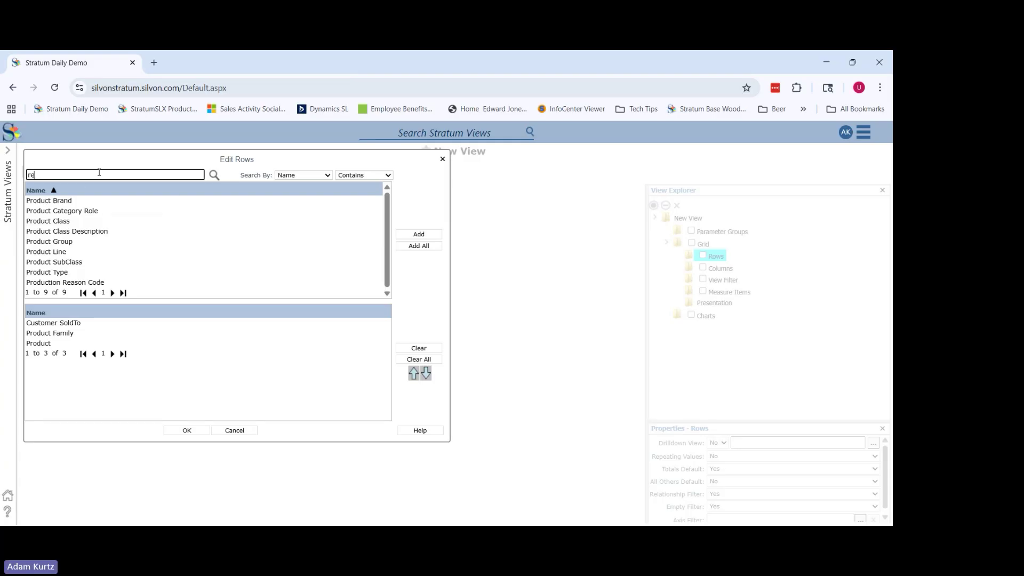
key("Return")
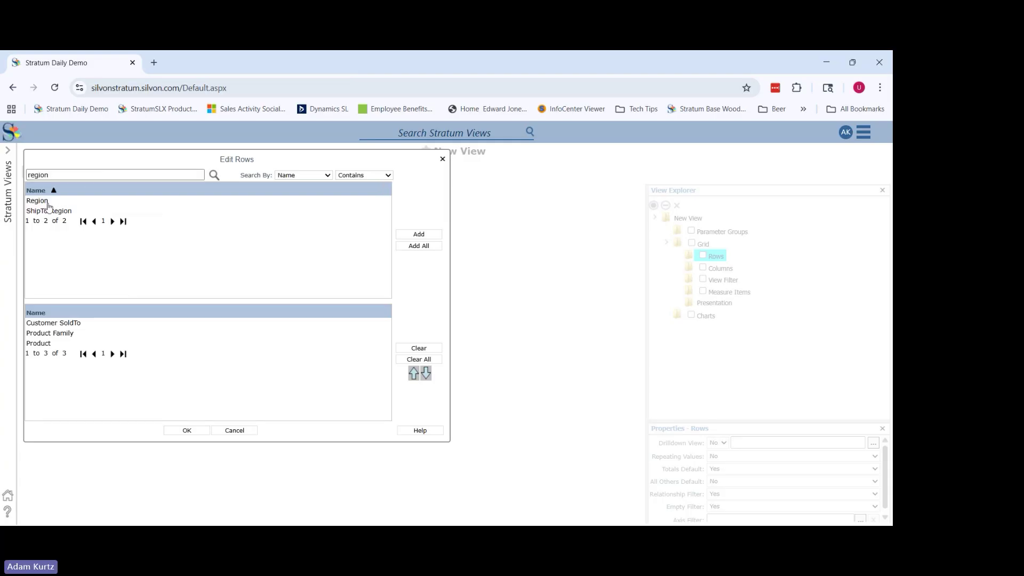
double_click(45, 202)
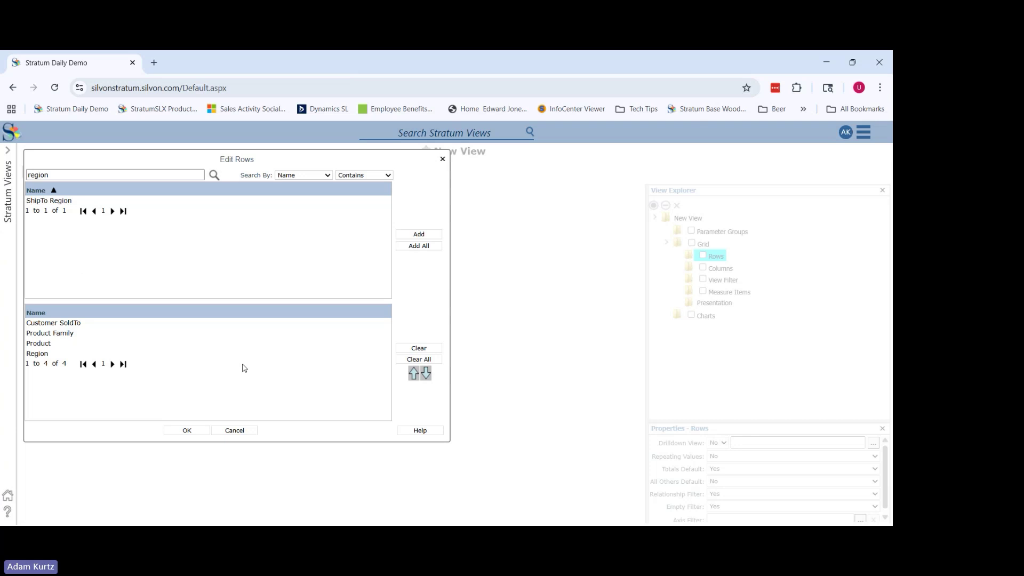
left_click(192, 430)
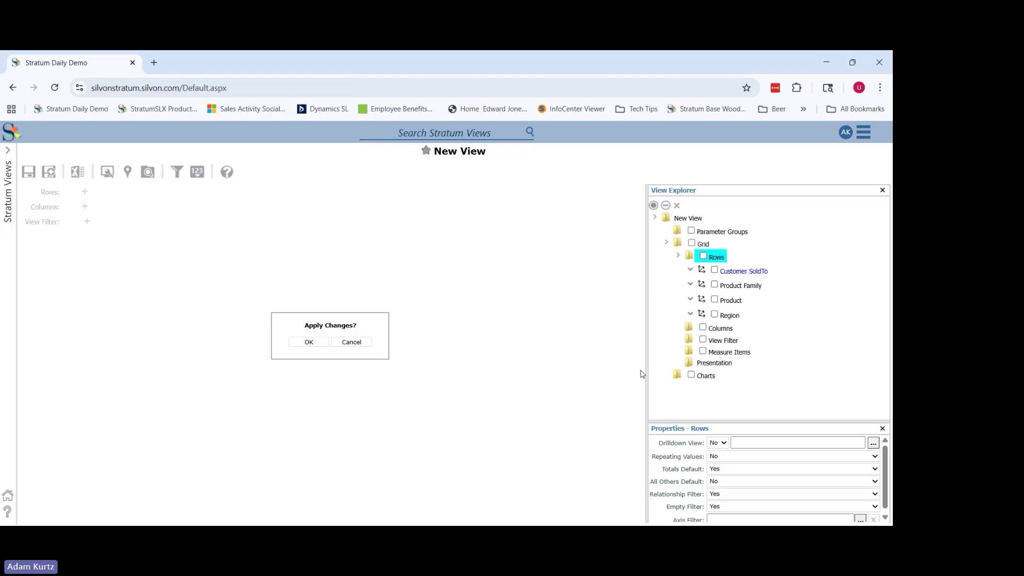
Search the regular measures for "sales", add Actual Sales Units and Actual Sales Amount as measure items, and apply the changes.
left_click(734, 357)
right_click(733, 356)
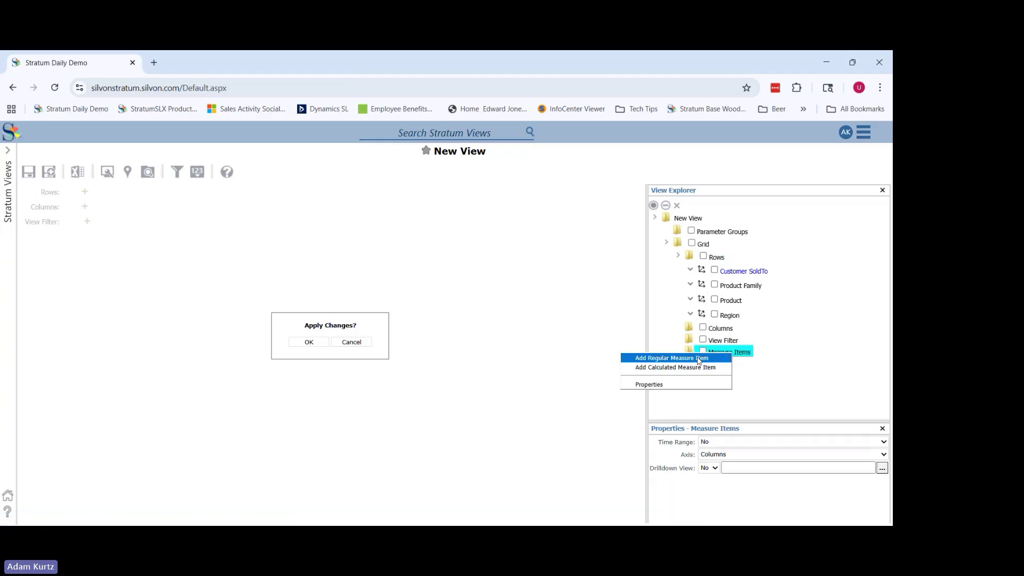
left_click(693, 357)
left_click(145, 171)
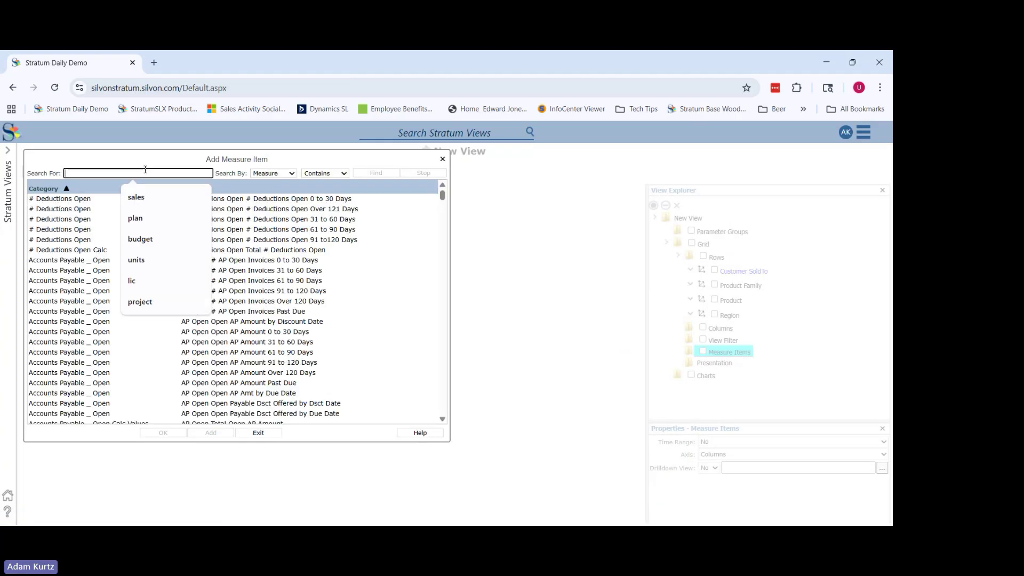
type("sales")
key("Return")
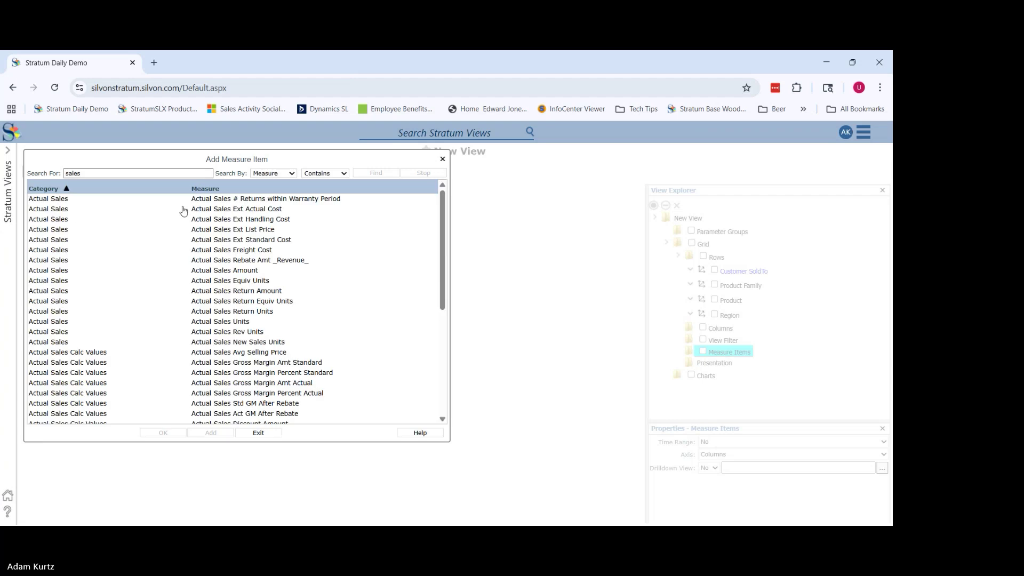
left_click(225, 321)
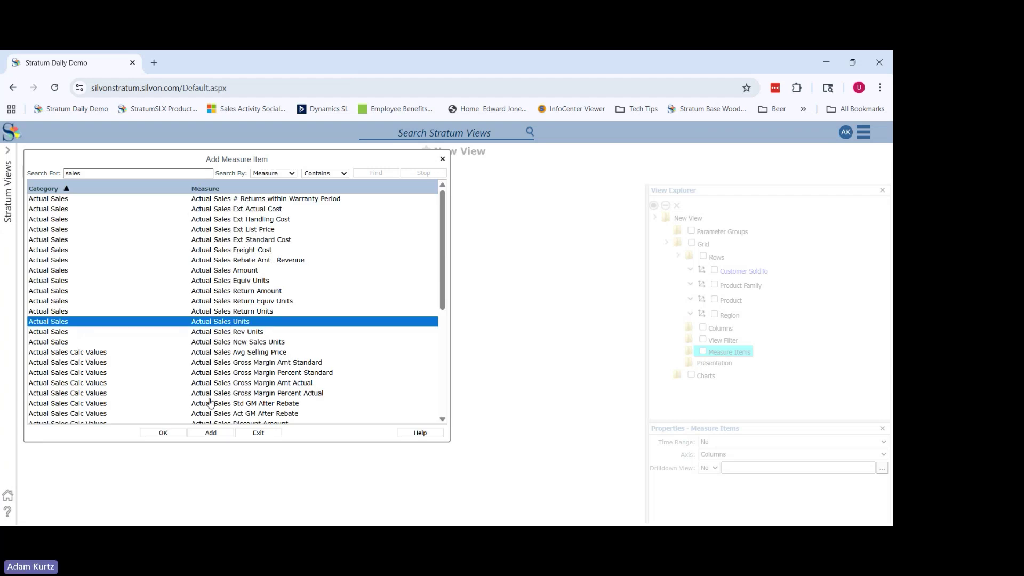
left_click(255, 272)
left_click(211, 433)
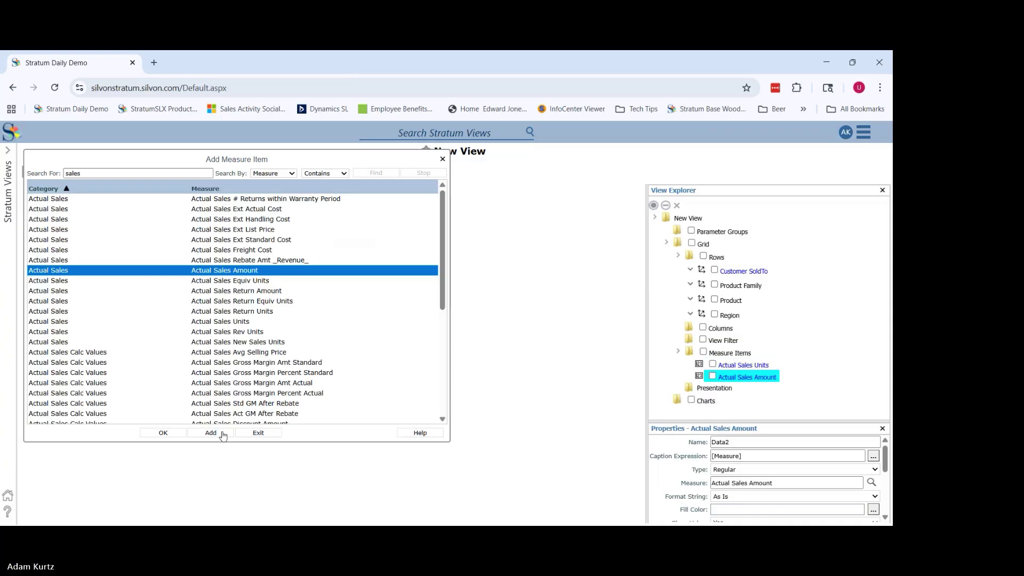
left_click(258, 434)
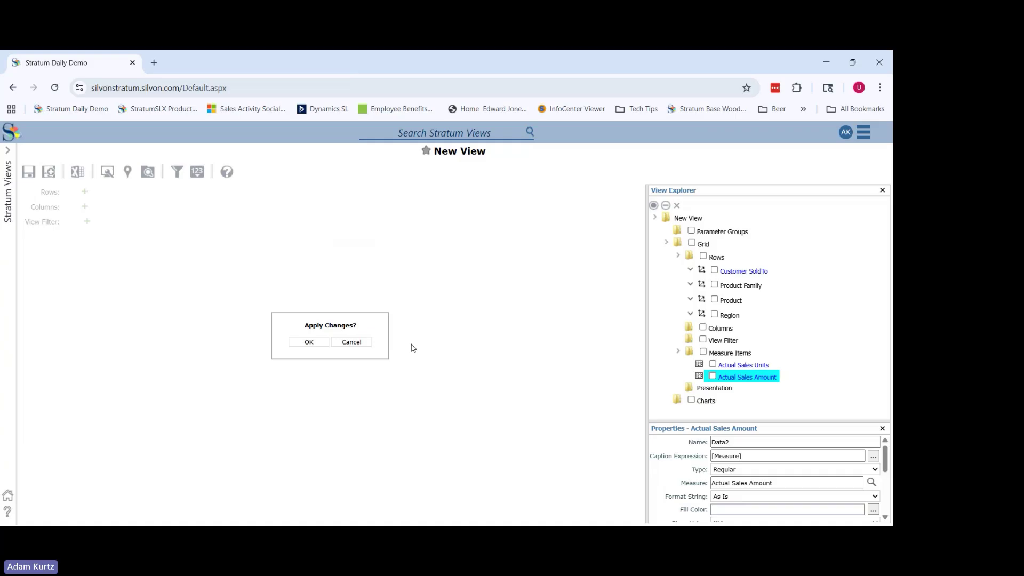
left_click(314, 343)
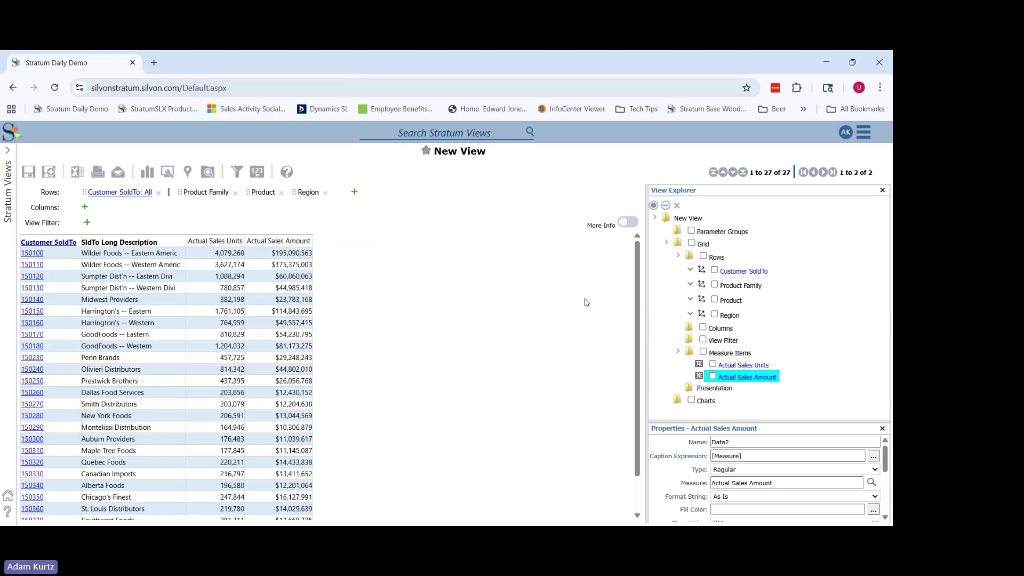
Add Year Months to the grid's columns, apply the changes and close the View Explorer.
left_click(725, 333)
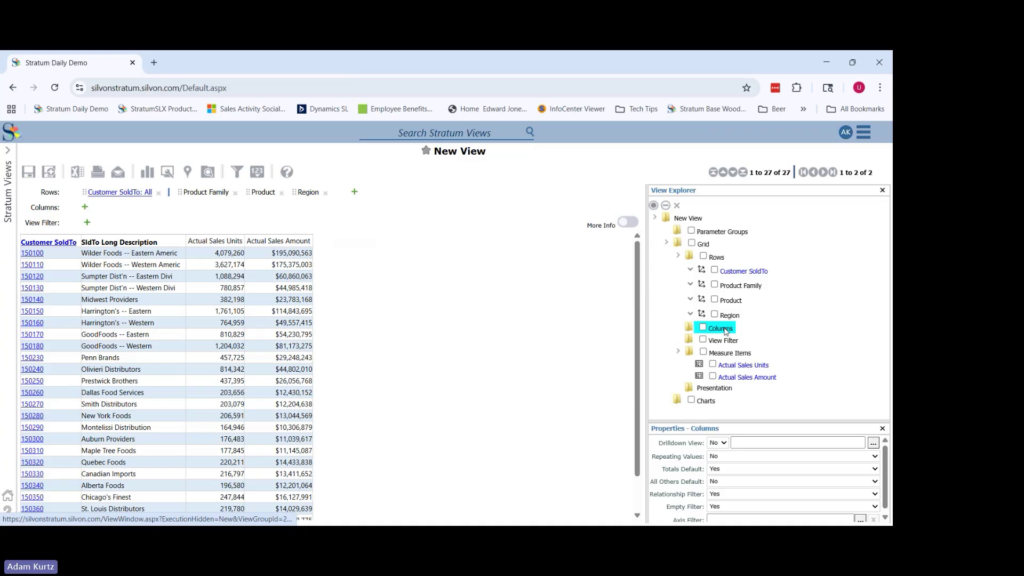
right_click(725, 330)
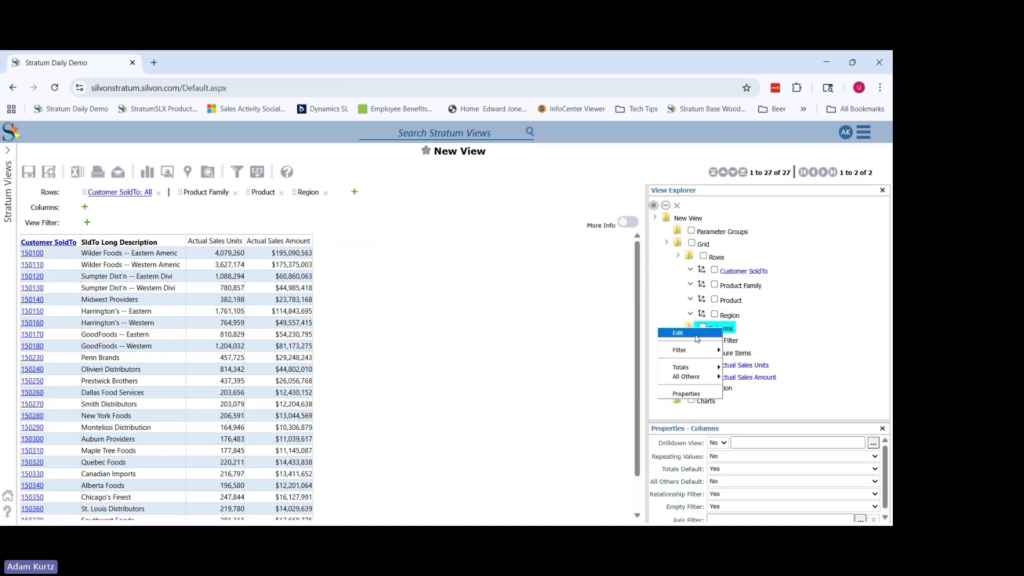
left_click(697, 333)
left_click(131, 173)
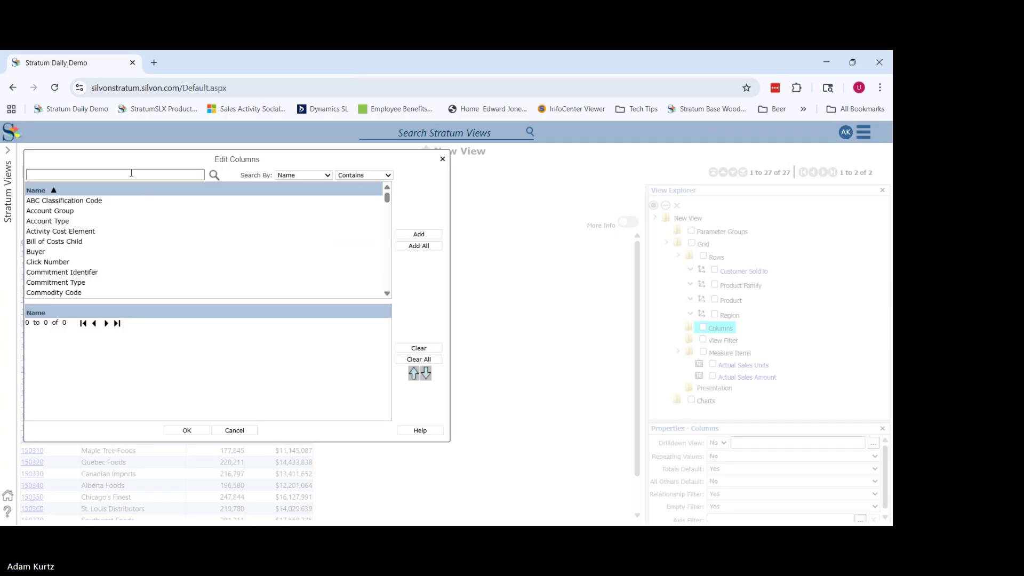
left_click(132, 173)
left_click(180, 147)
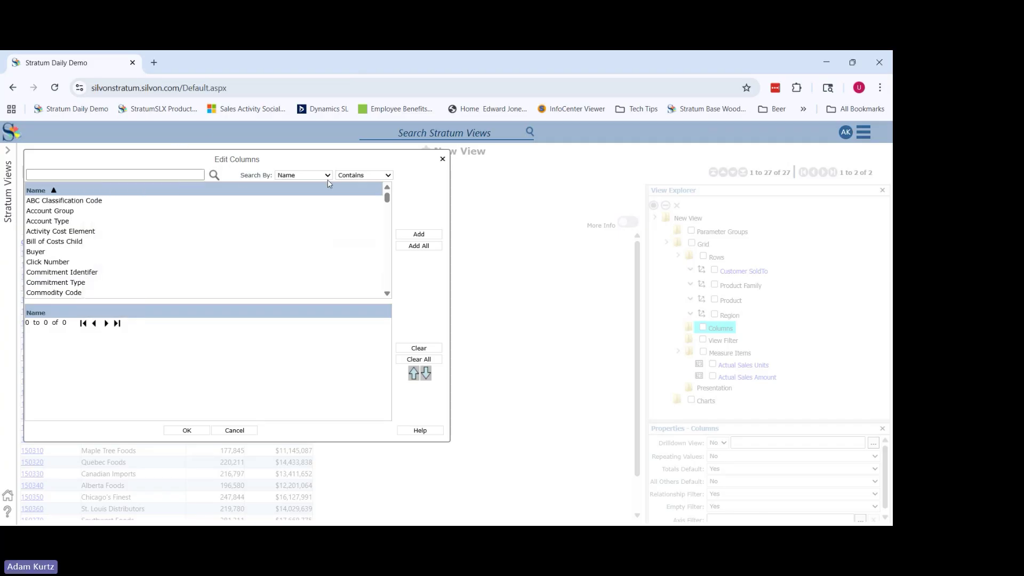
left_click_drag(387, 197, 401, 290)
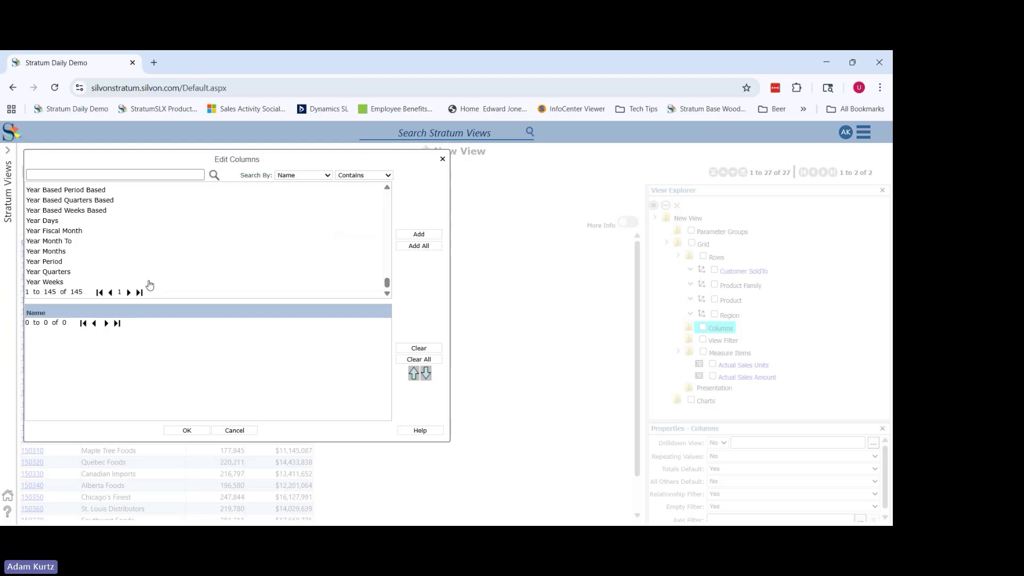
left_click(51, 253)
double_click(51, 253)
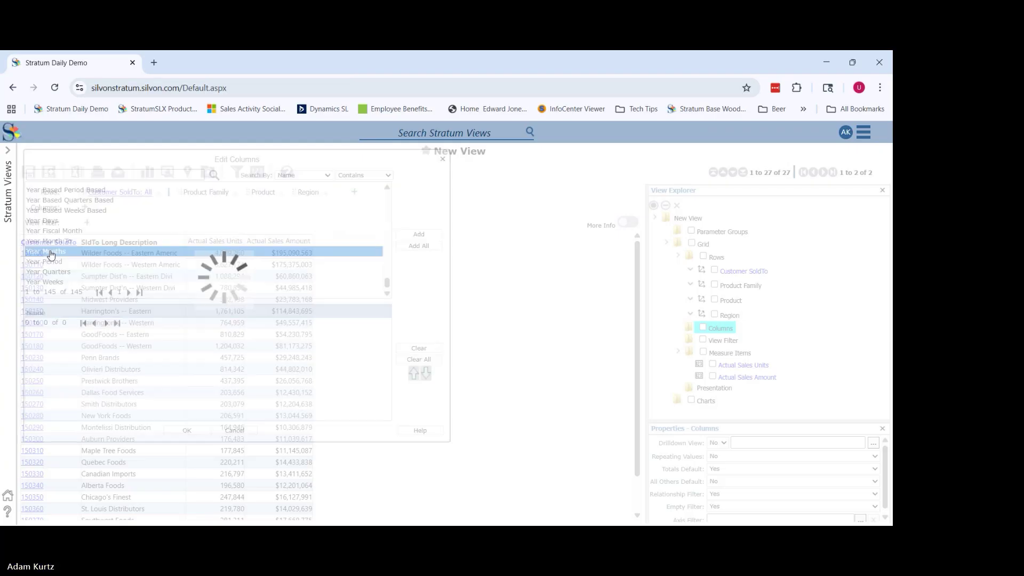
left_click(188, 430)
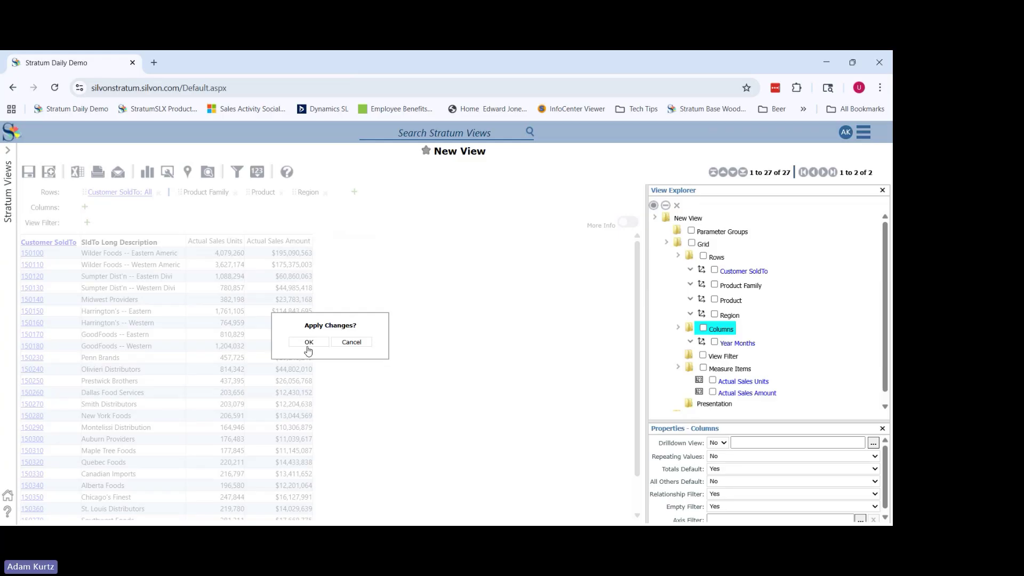
left_click(316, 343)
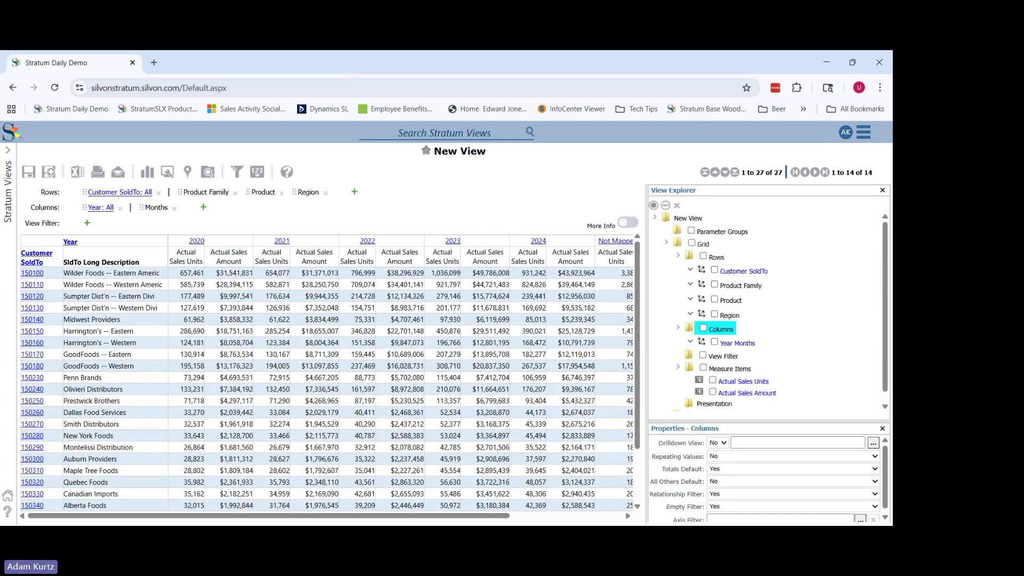
left_click(883, 191)
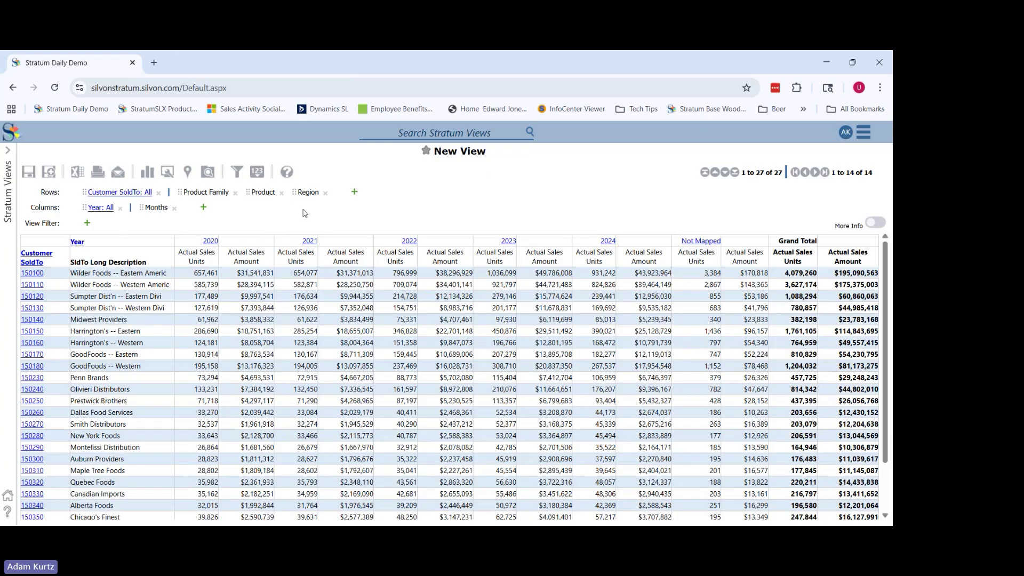
right_click(78, 244)
mouse_move(60, 342)
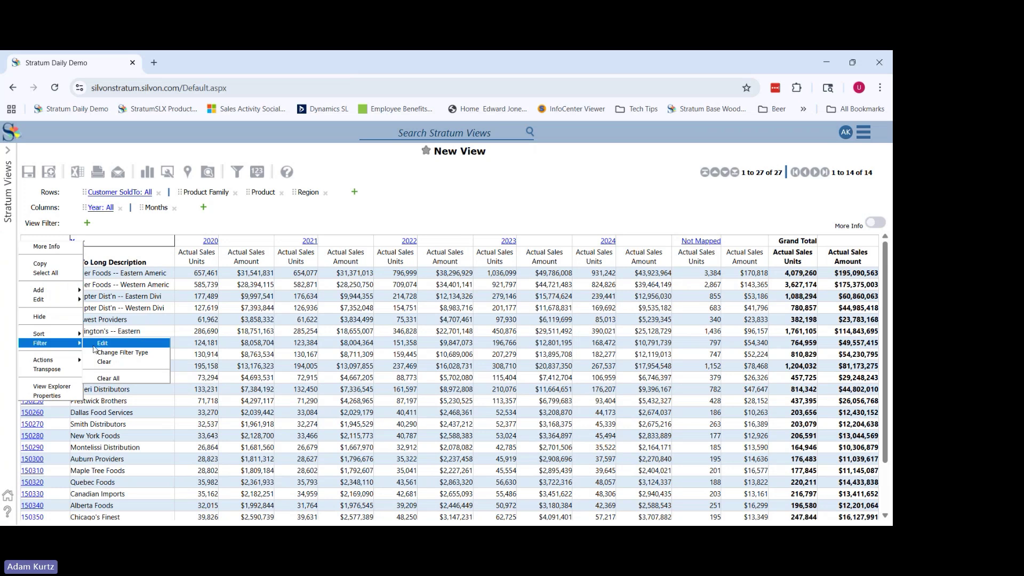
left_click(147, 233)
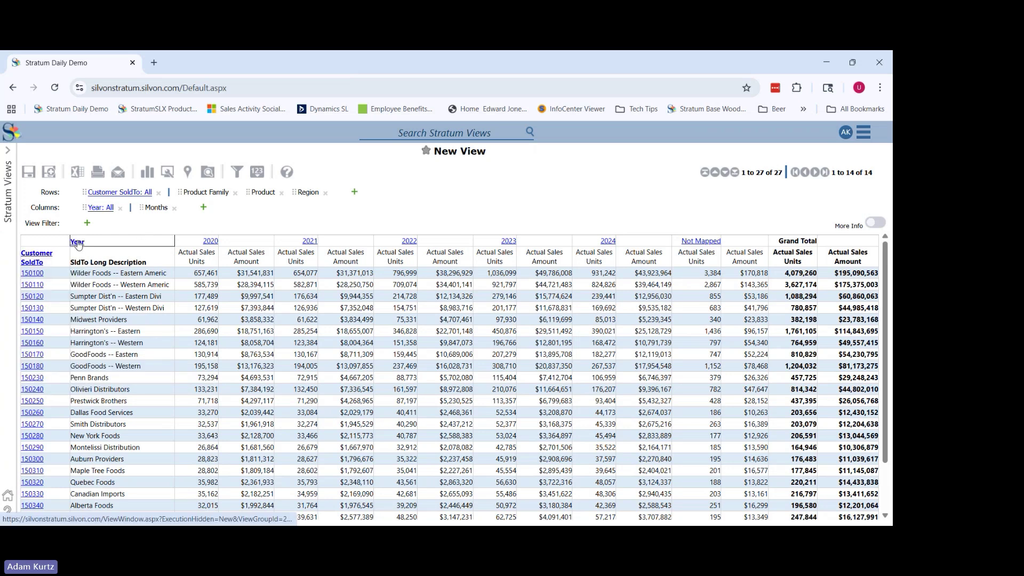
Filter the Year columns to 2023 and 2024, and drill into 2024 to show its months.
right_click(77, 244)
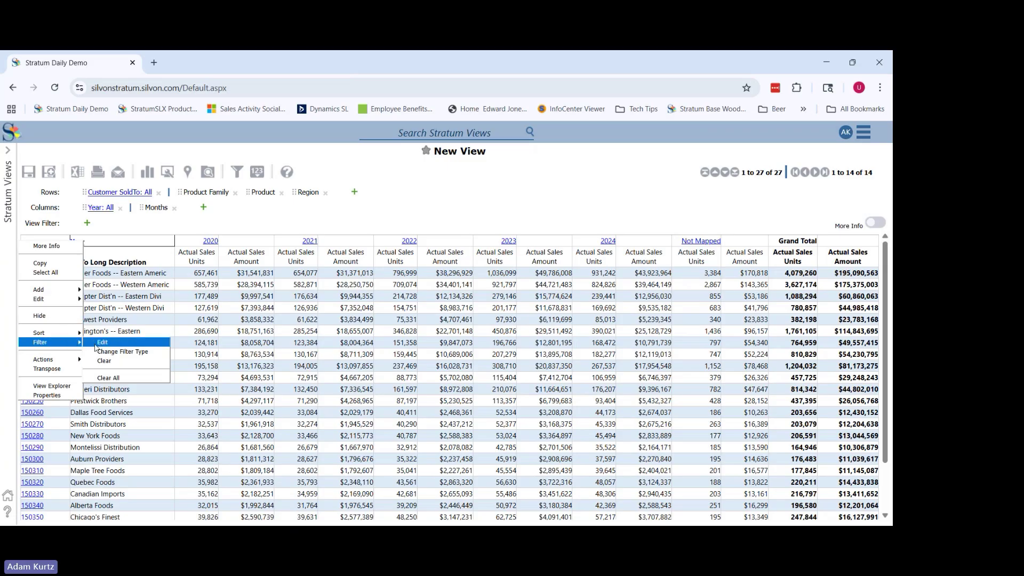
left_click(99, 342)
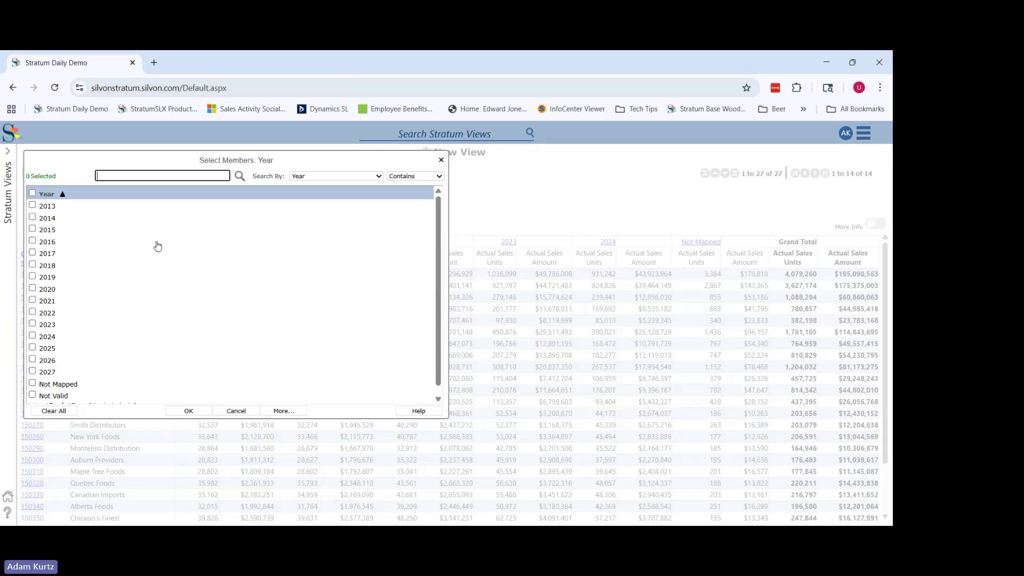
left_click(53, 336)
left_click(51, 313)
left_click(53, 325)
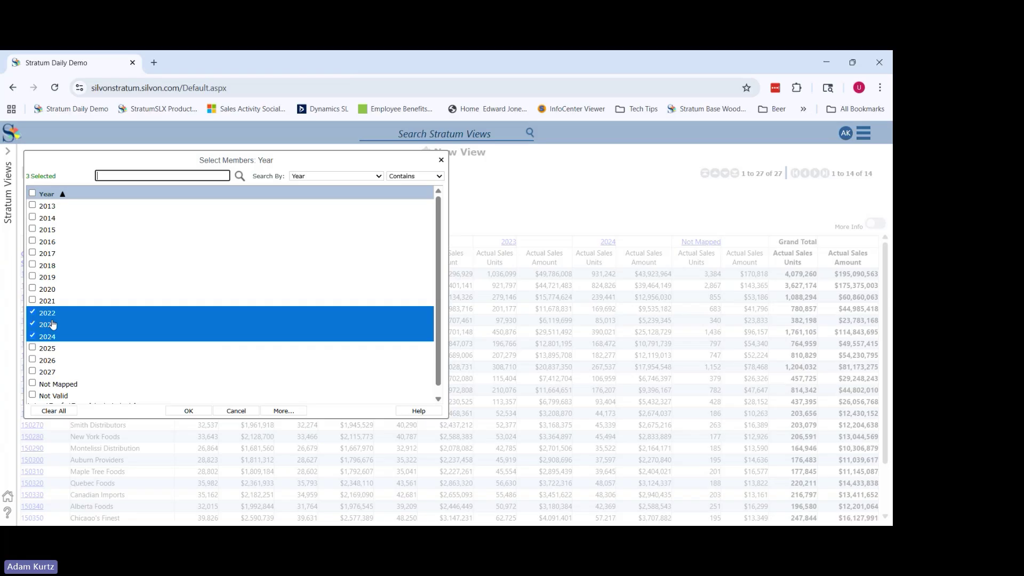
left_click(53, 314)
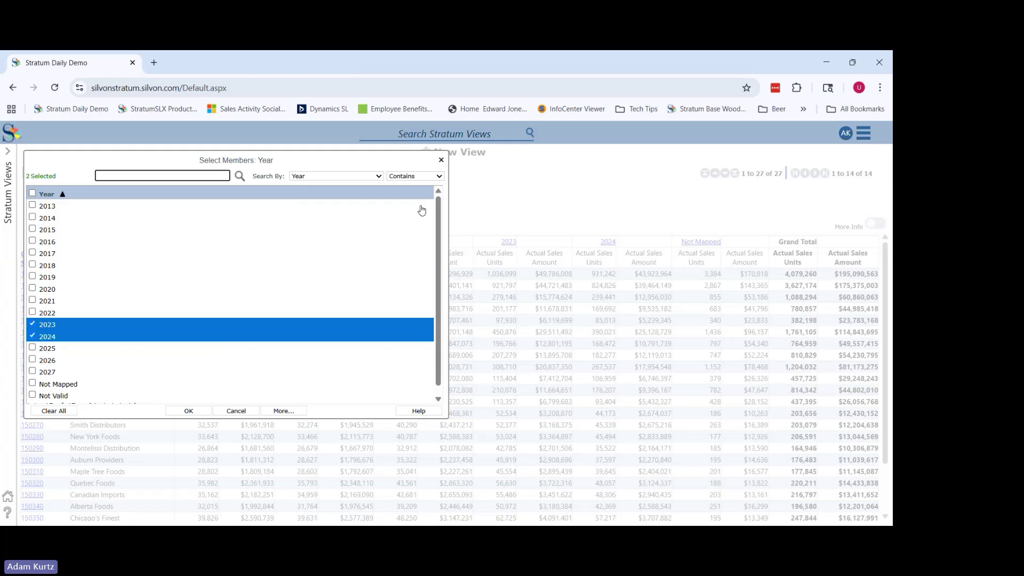
left_click(190, 411)
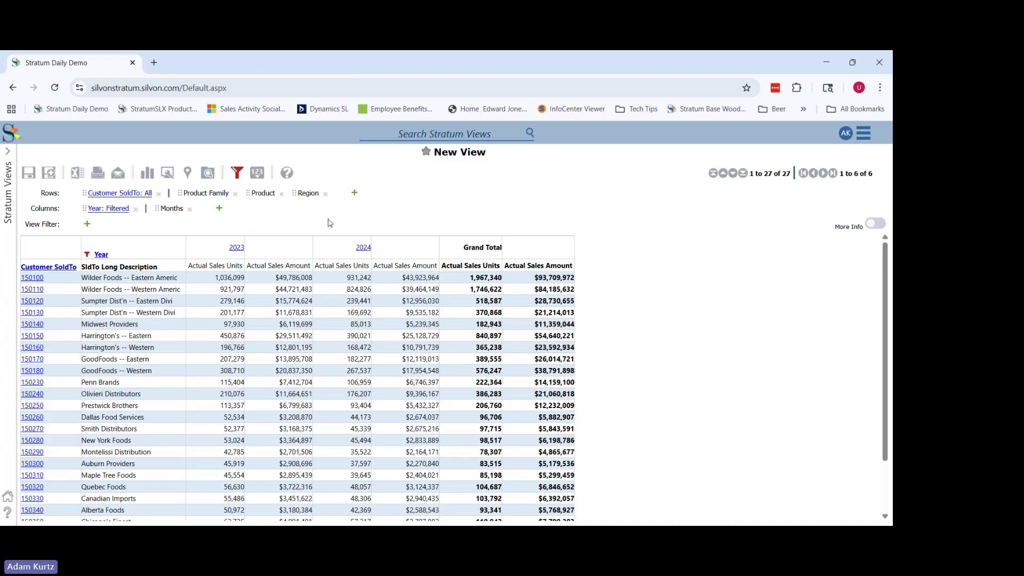
left_click(363, 248)
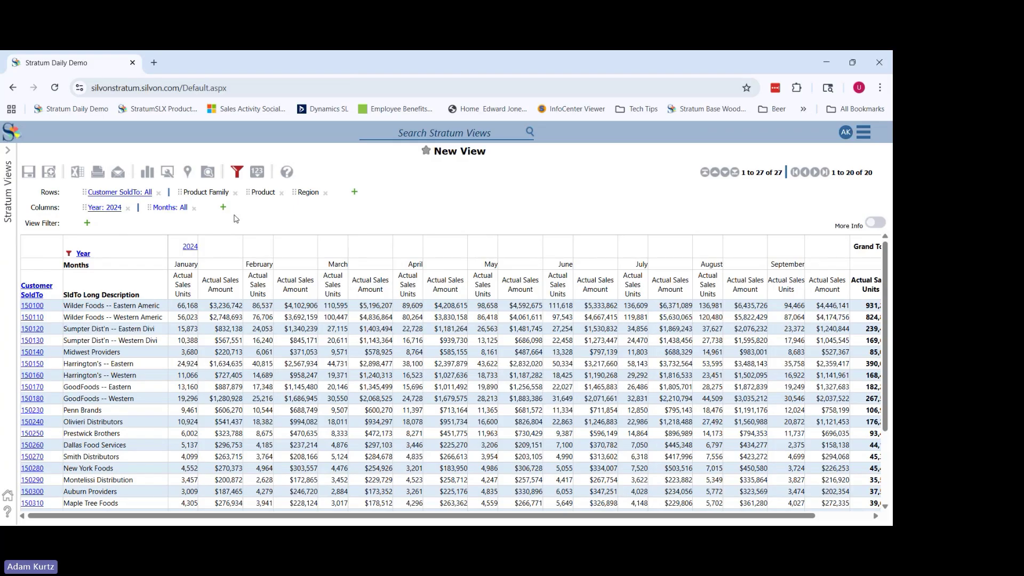
Reopen the View Explorer, search the row items for "months", add Months to the rows, apply the changes and close the explorer.
left_click(208, 171)
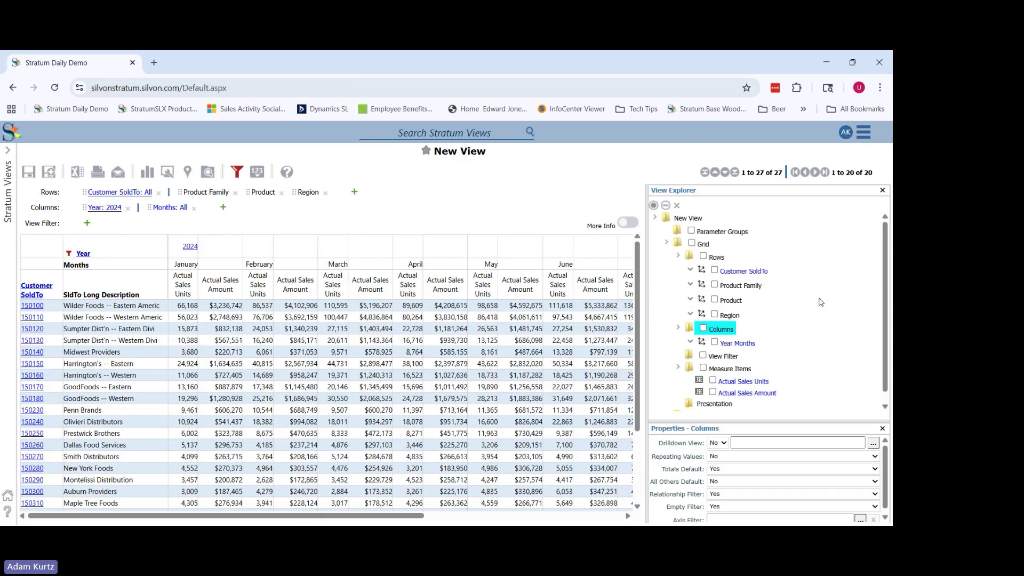
right_click(716, 257)
left_click(671, 267)
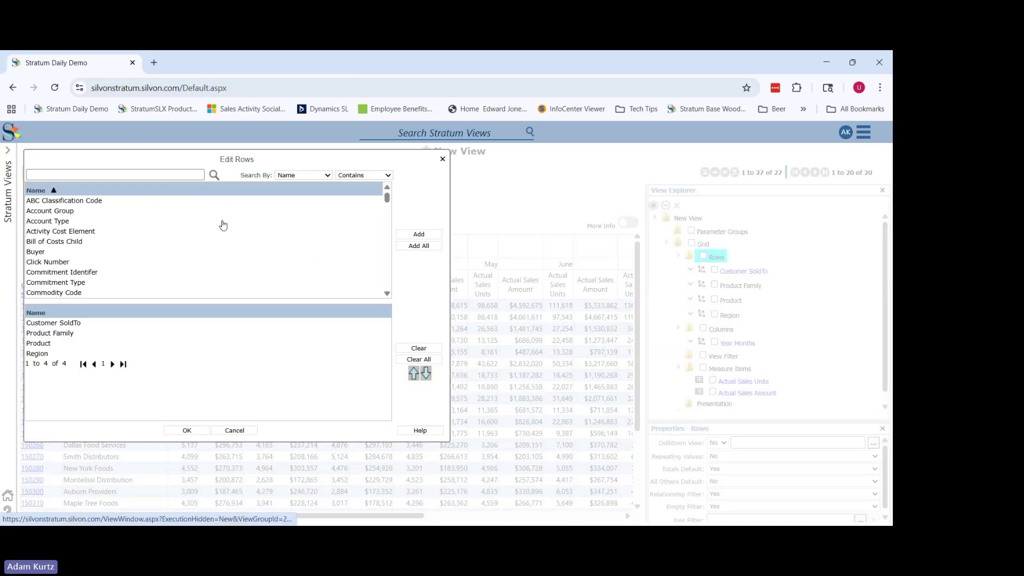
left_click(122, 176)
type("mon")
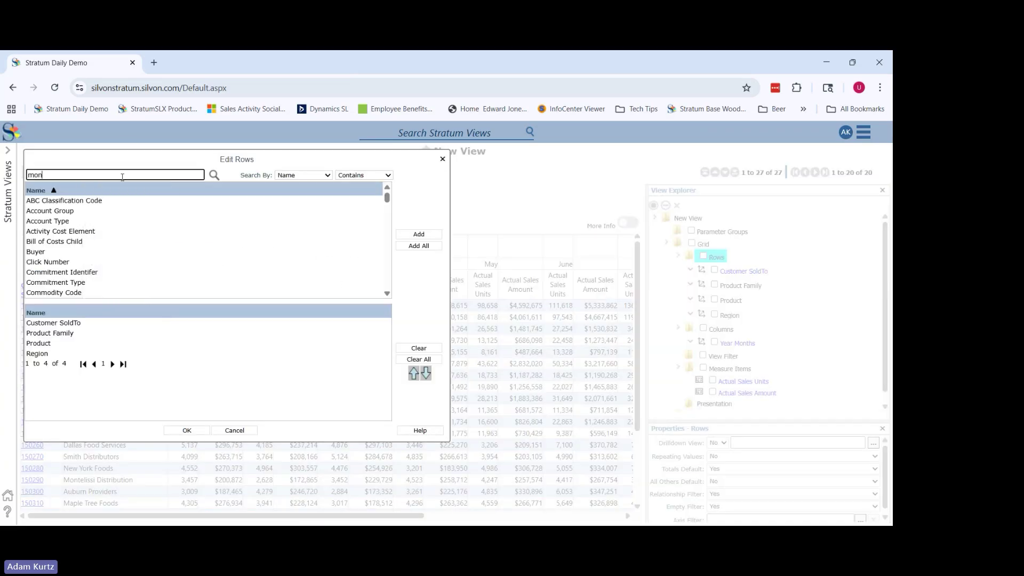
type("ths")
key("Return")
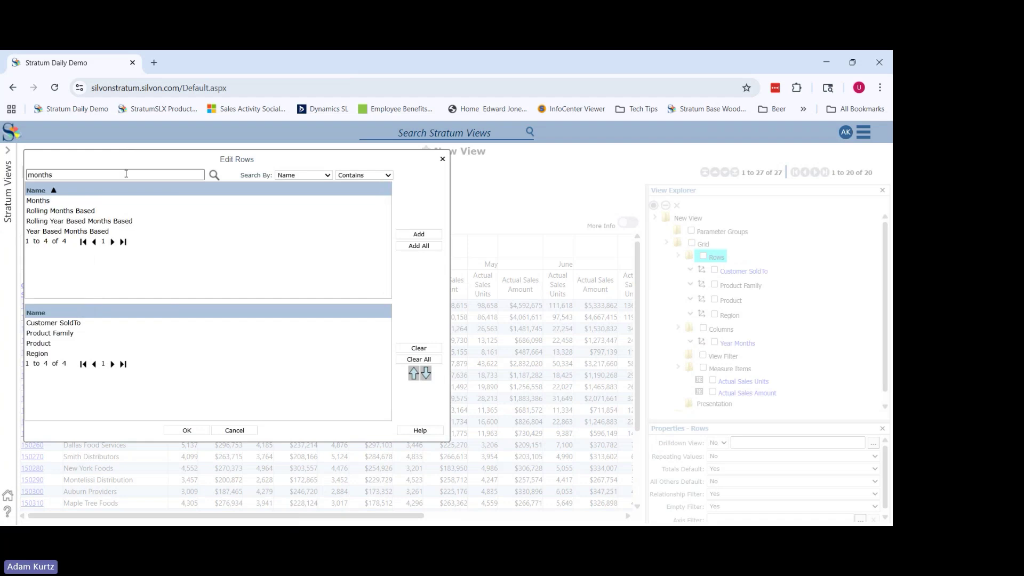
left_click(52, 202)
double_click(51, 202)
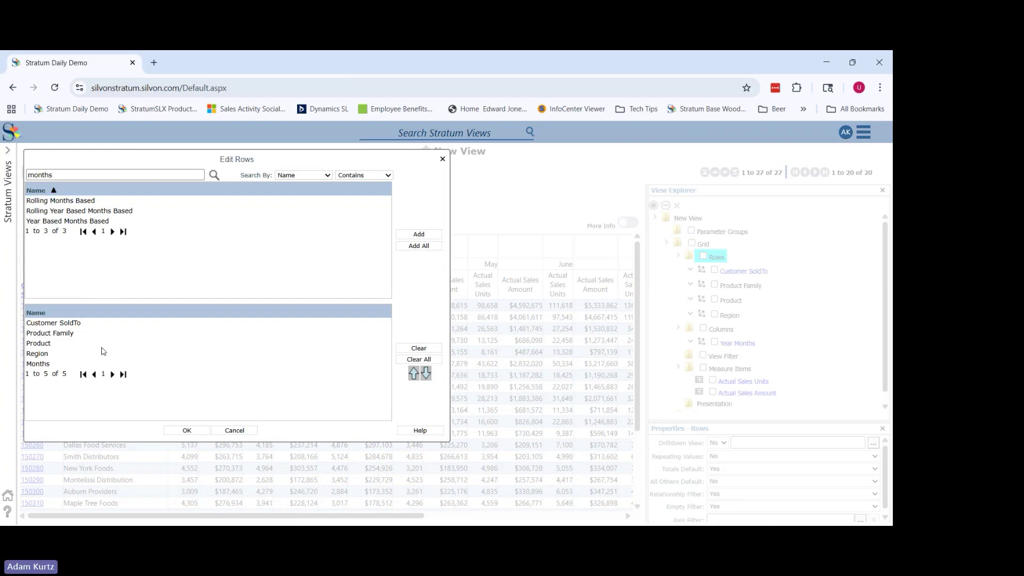
left_click(184, 430)
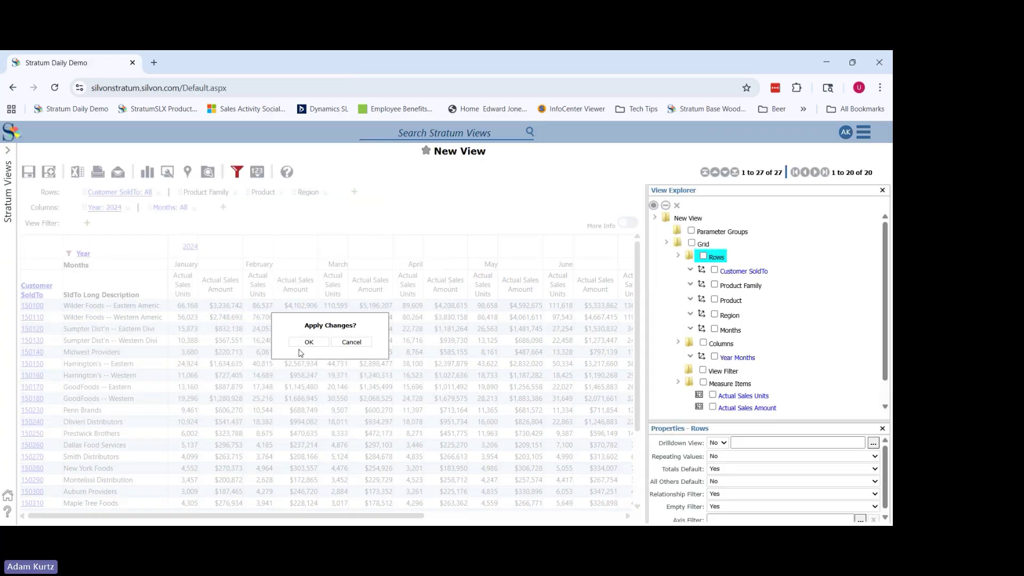
left_click(314, 344)
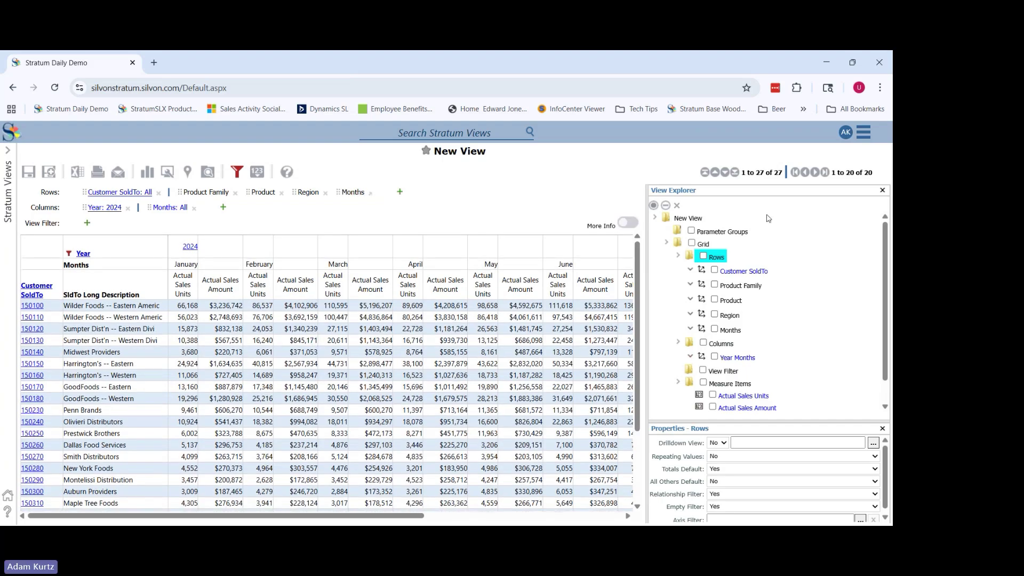
left_click(883, 191)
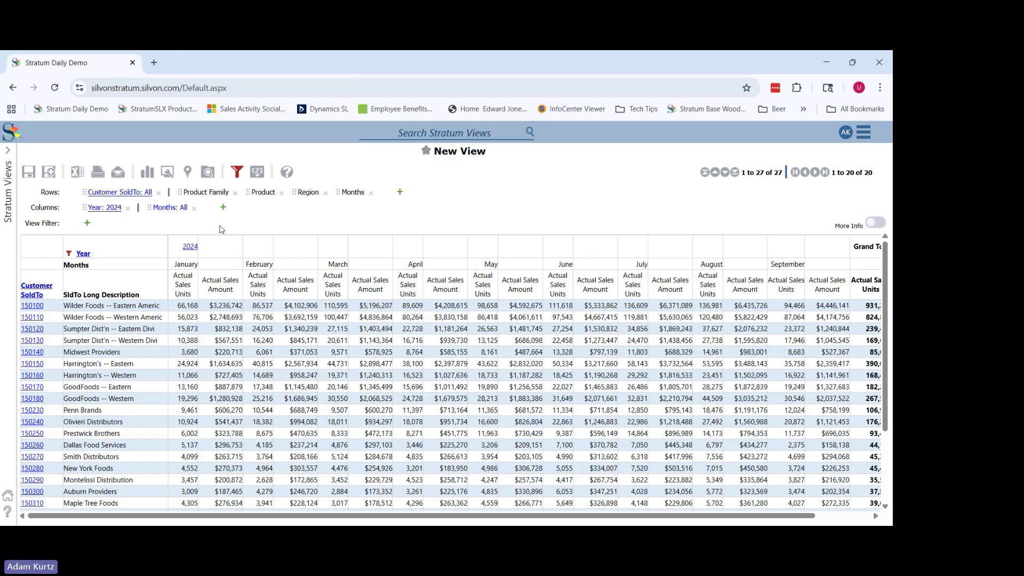
Drill back up from 2024 to the year level and hide Months from the columns.
left_click(190, 246)
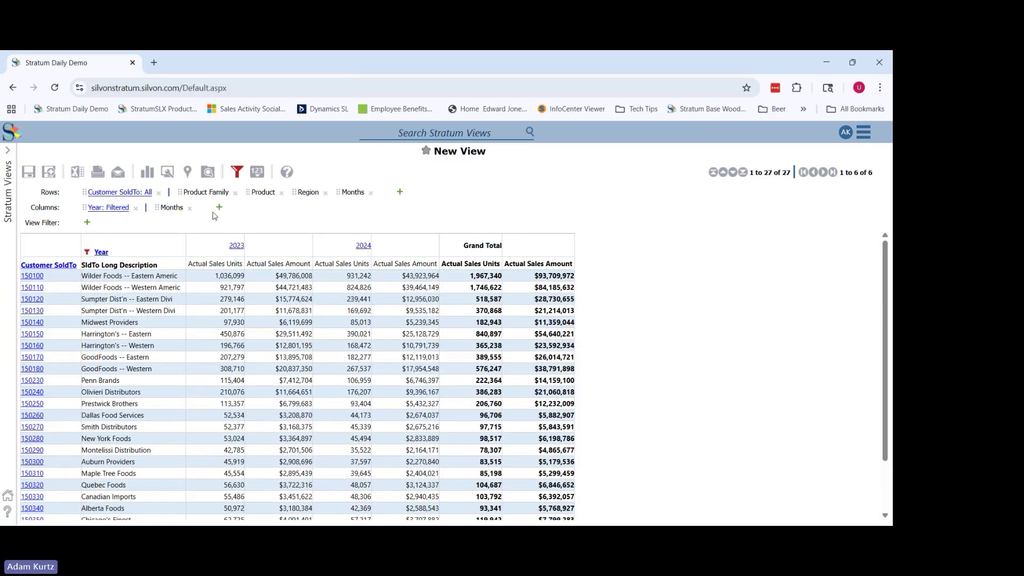
right_click(173, 211)
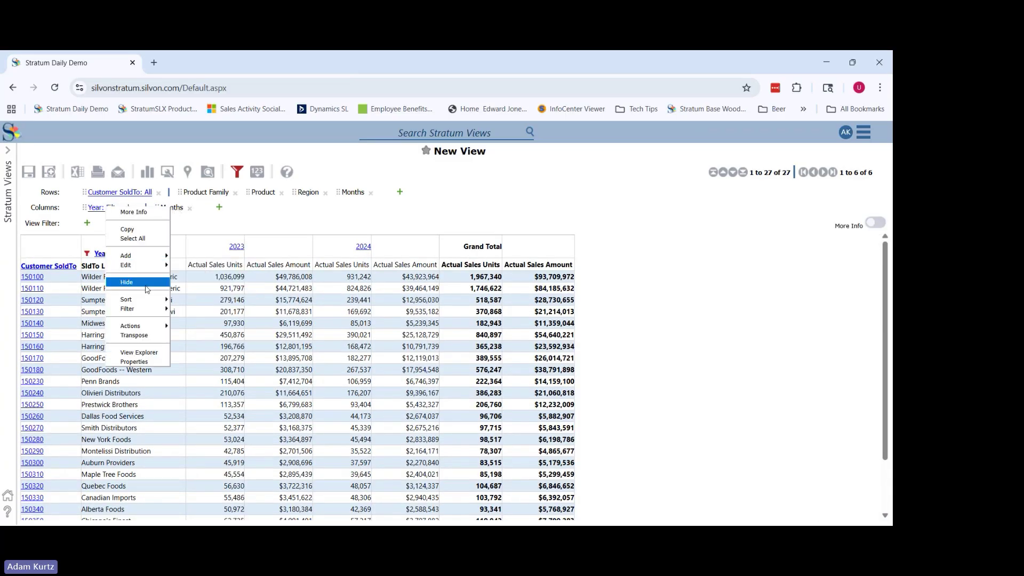
left_click(127, 281)
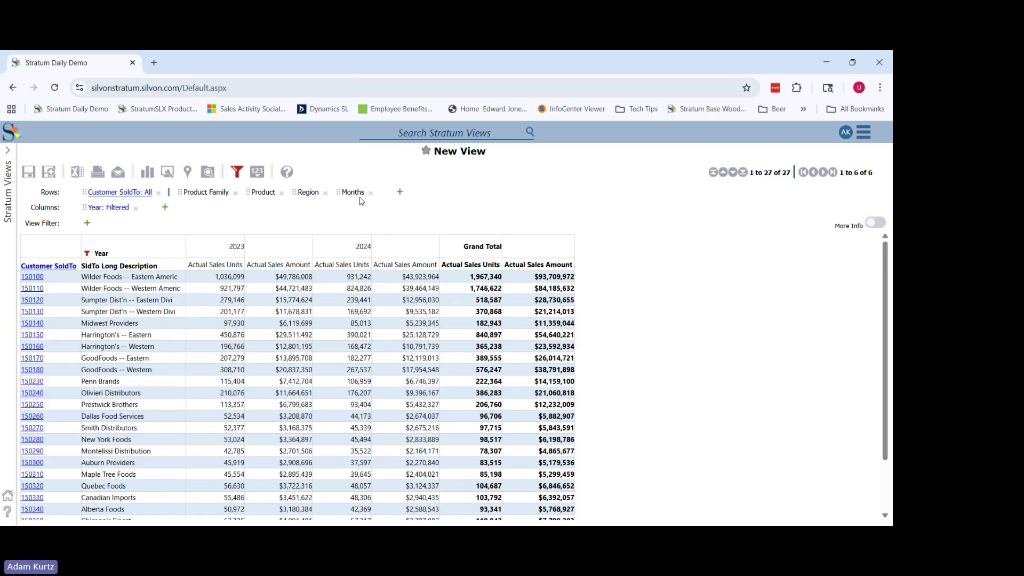
Make Months the first row item and move Customer SoldTo from the rows into the columns after Year.
left_click_drag(355, 193, 43, 192)
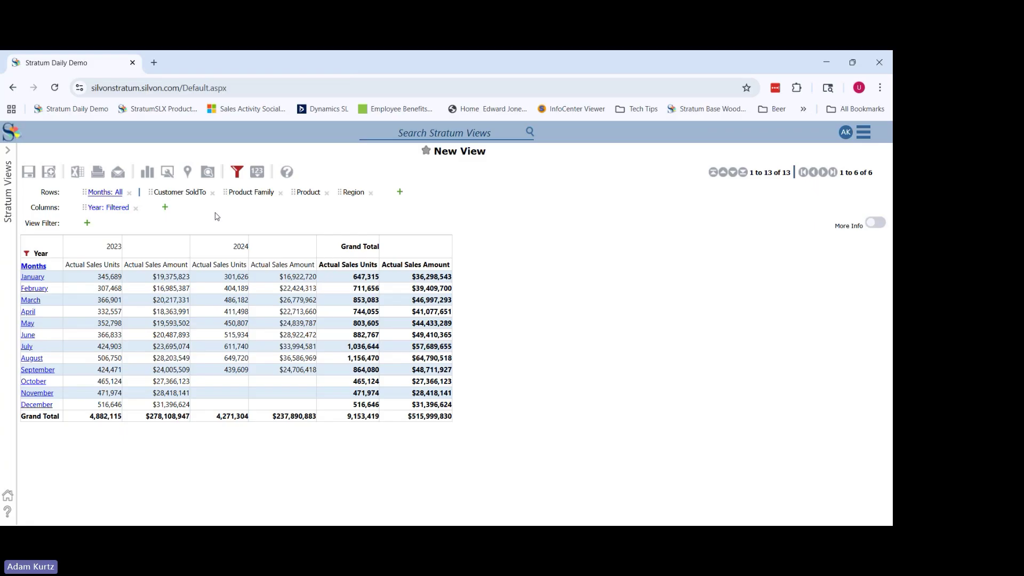
left_click_drag(187, 191, 234, 245)
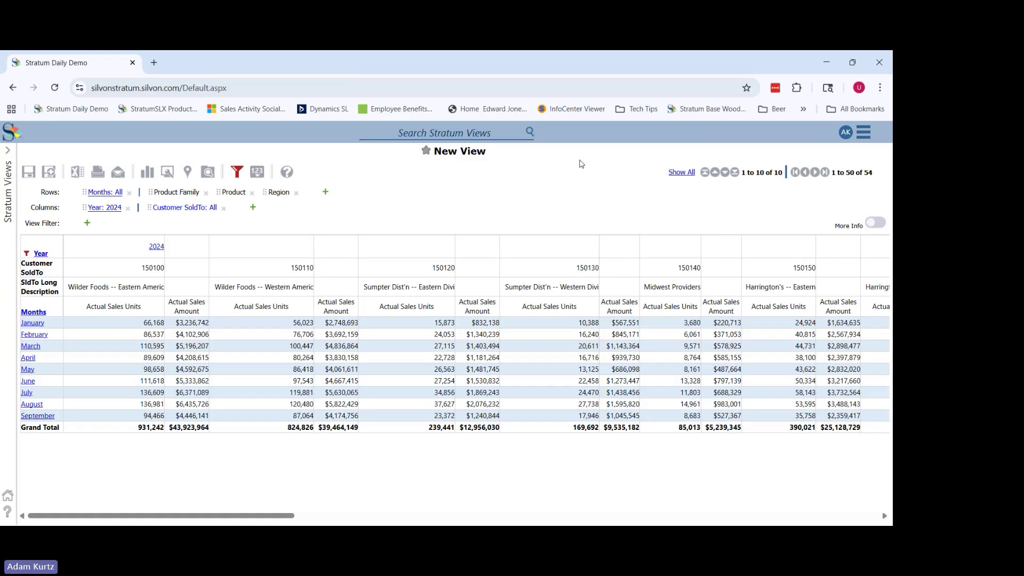
Filter the Customer SoldTo columns to the ten customers from Alberta Foods through Maple Tree Foods.
right_click(53, 273)
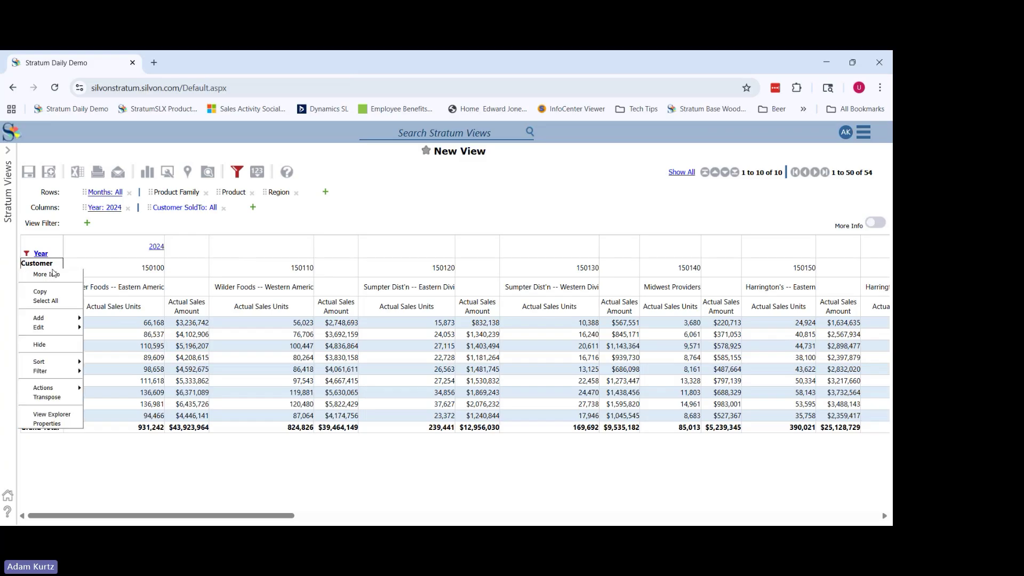
mouse_move(75, 372)
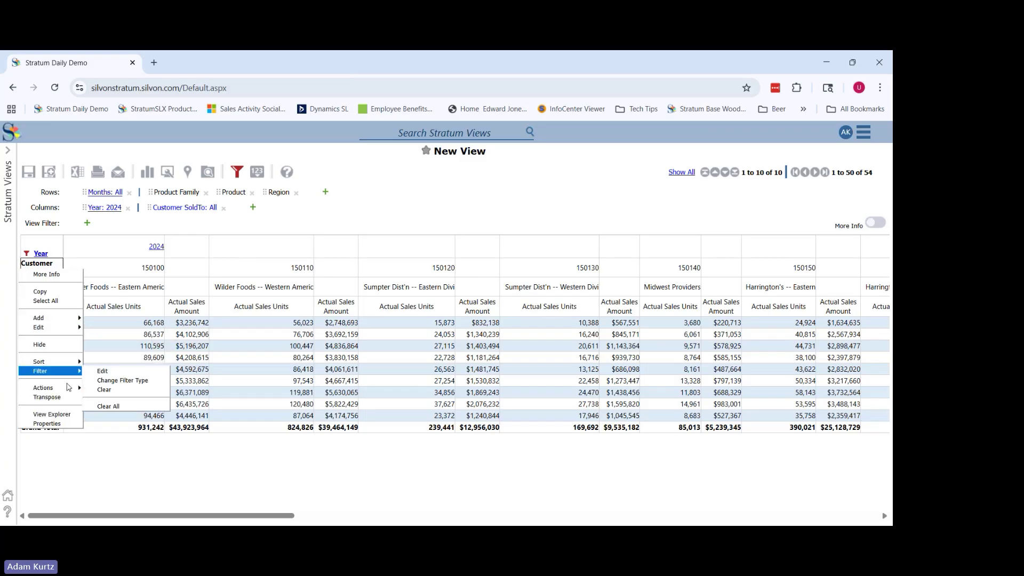
left_click(102, 370)
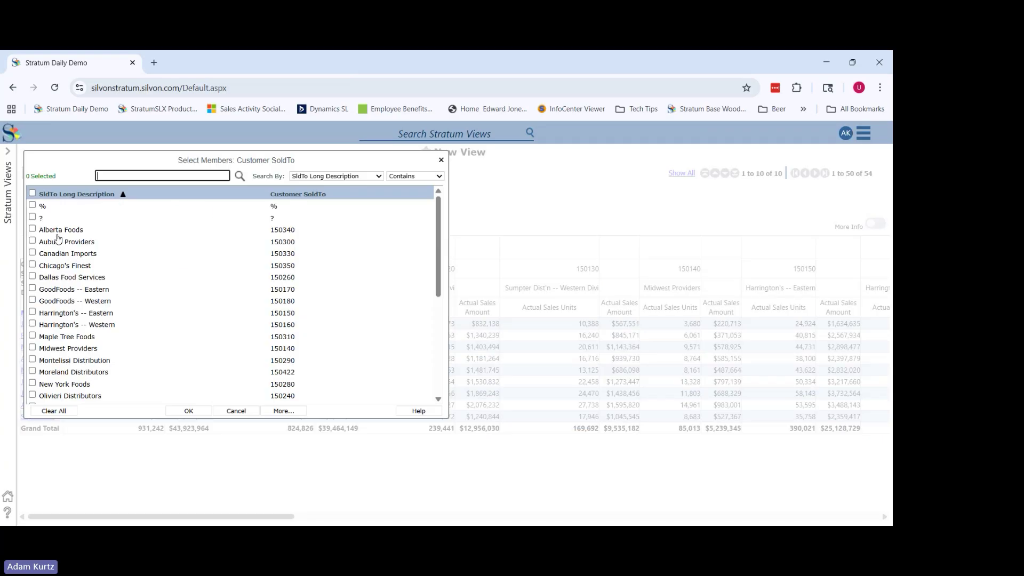
left_click_drag(57, 235, 59, 340)
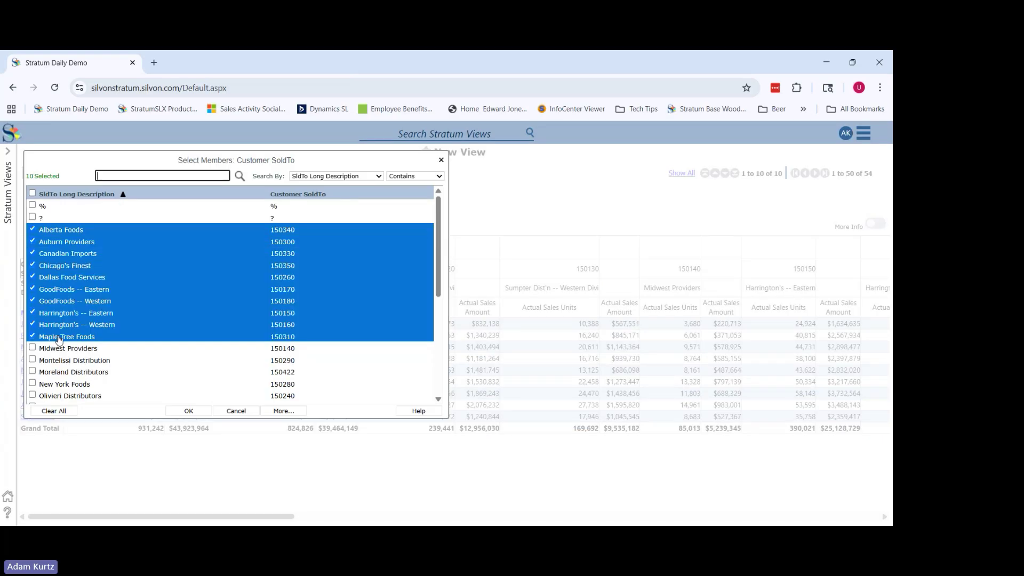
left_click(191, 414)
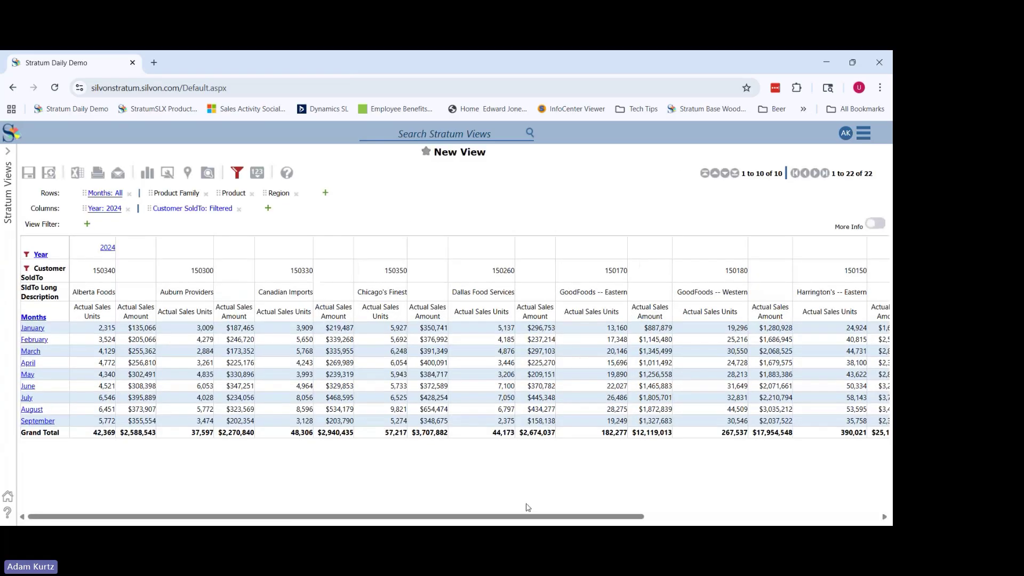
left_click_drag(530, 517, 498, 491)
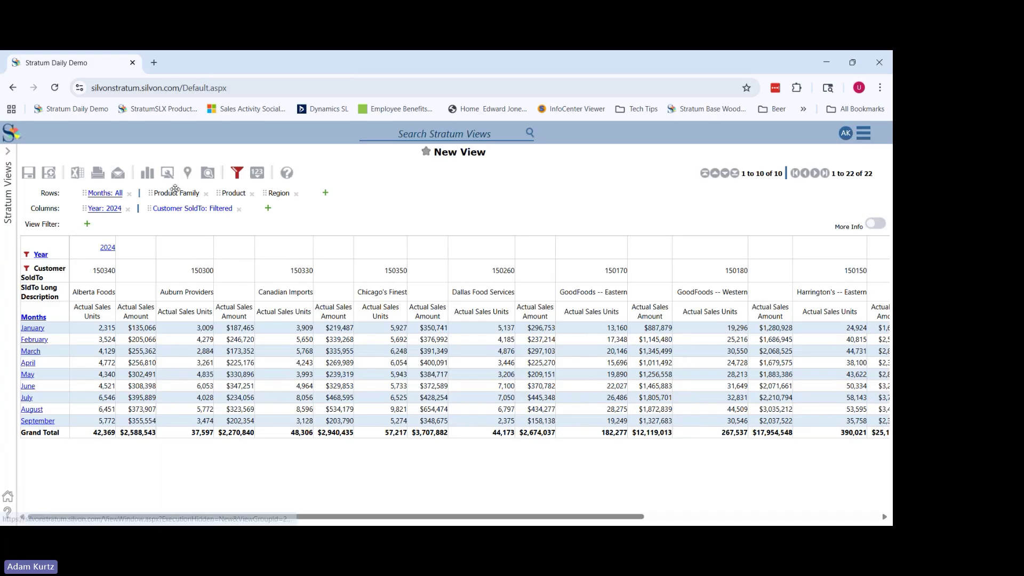
Move Product Family into the columns after Customer SoldTo, view Alberta Foods (150340) by product family, and return to the year level.
left_click_drag(175, 191, 209, 214)
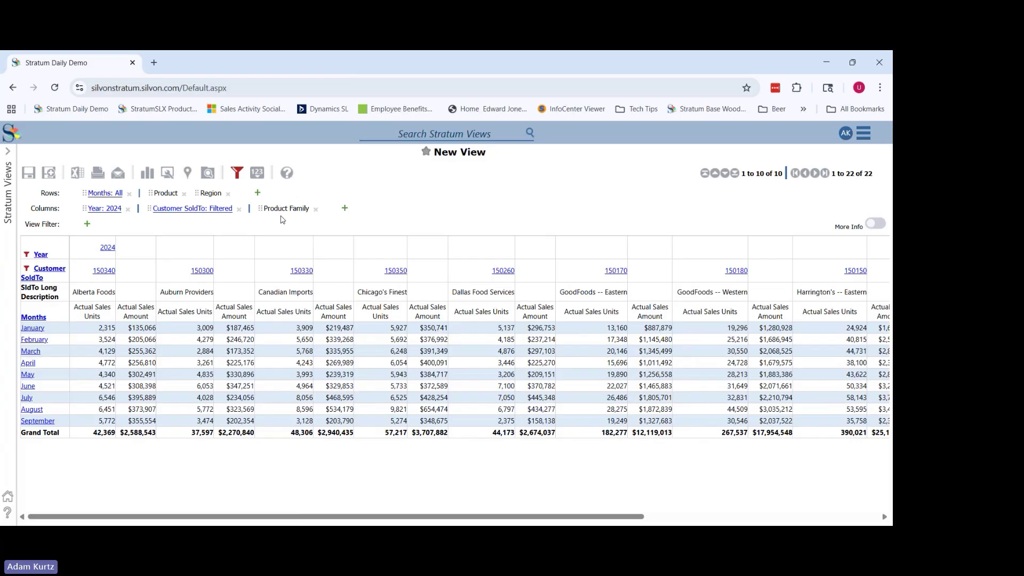
left_click(98, 271)
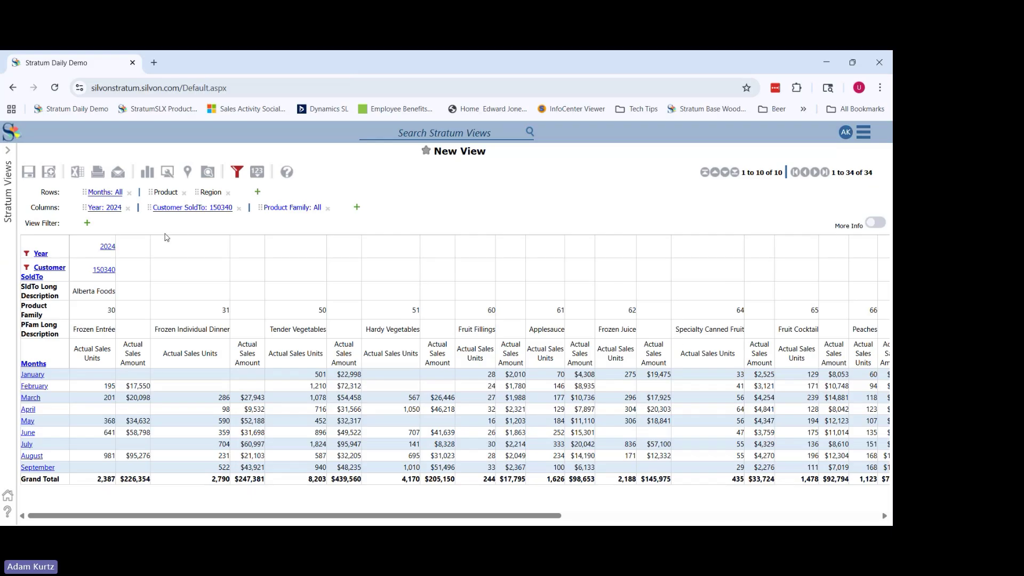
left_click(107, 246)
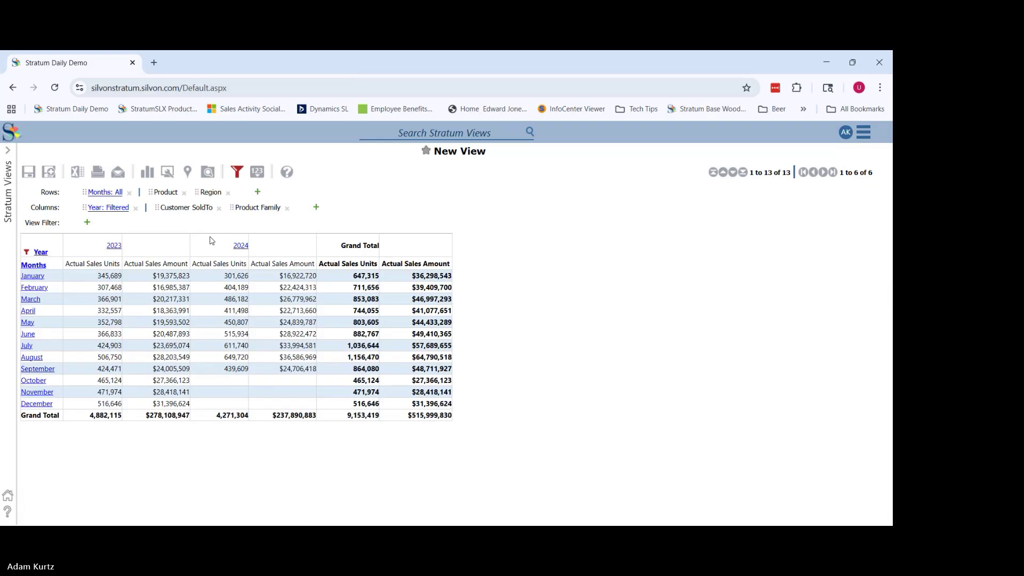
Drill into 2024 and Chicago's Finest (150350) to view its product families, and return to the year level.
left_click(243, 247)
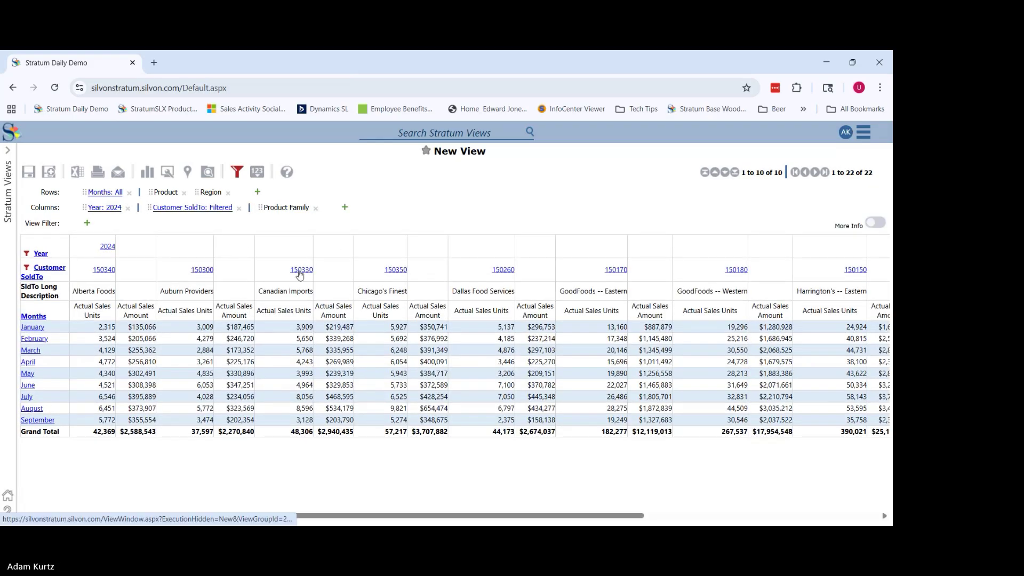
left_click(394, 271)
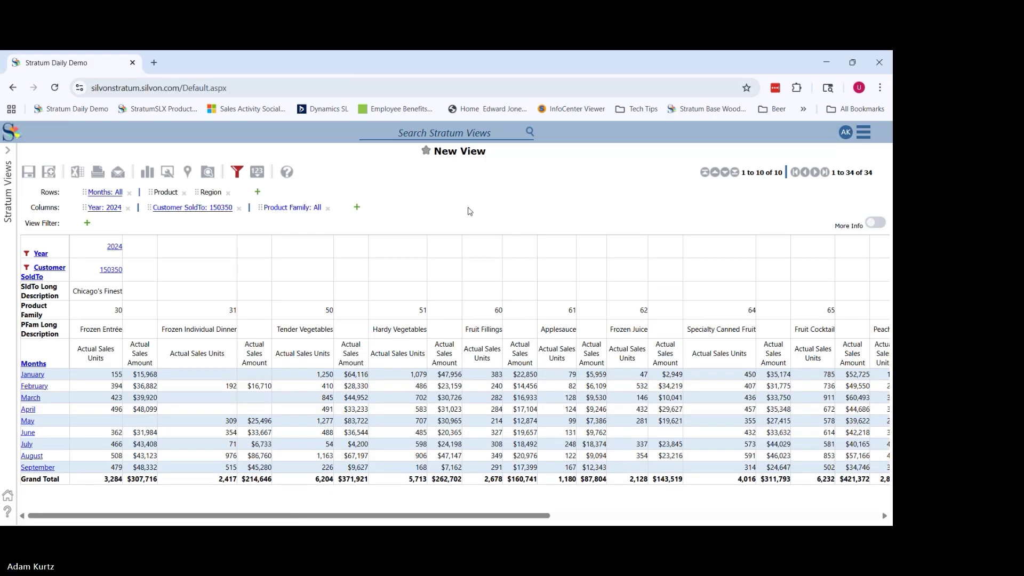
left_click(120, 251)
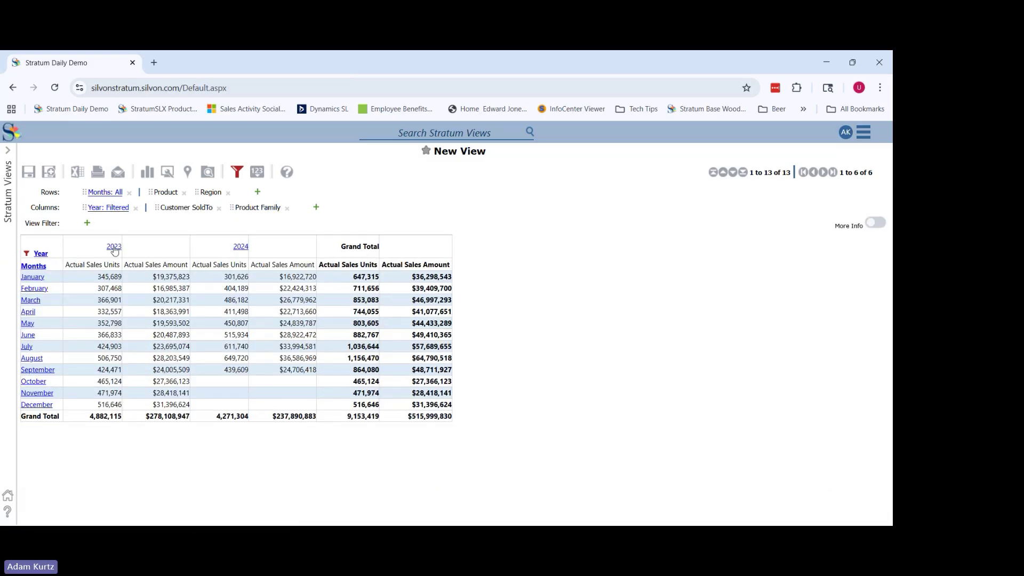
View the customer columns for 2023 alone and for all years together, and collapse back to the year level.
left_click(114, 248)
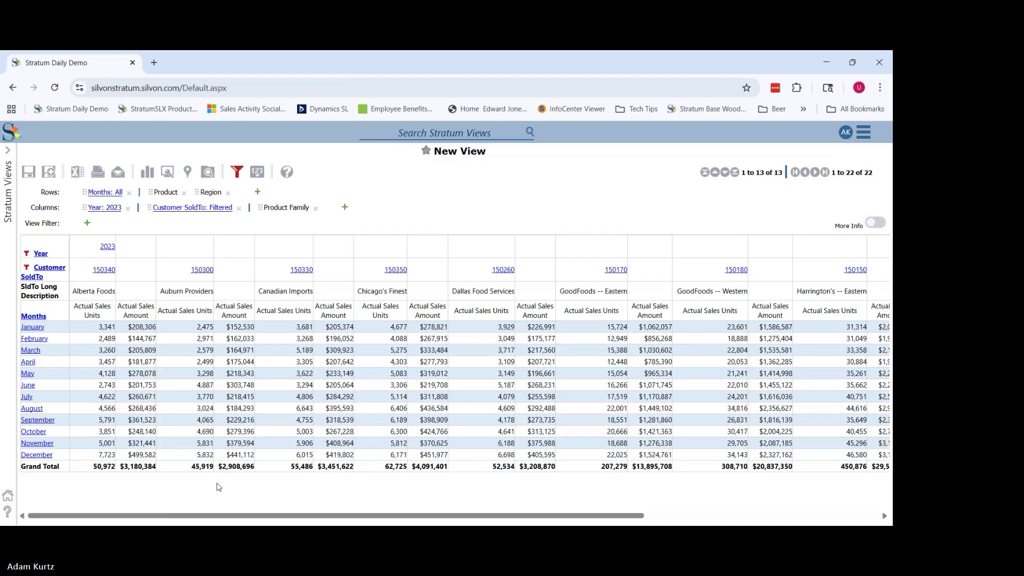
left_click(107, 247)
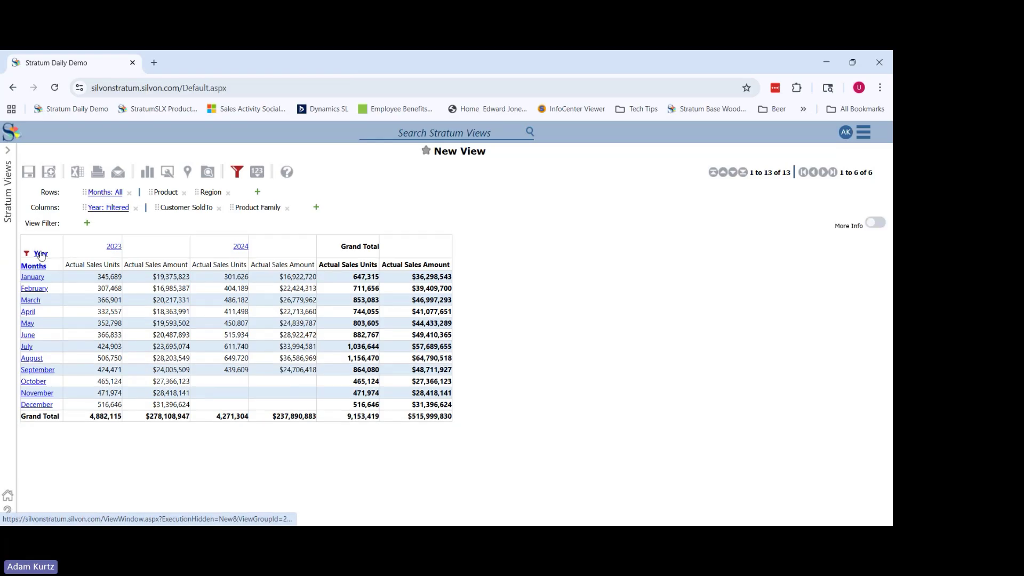
left_click(41, 256)
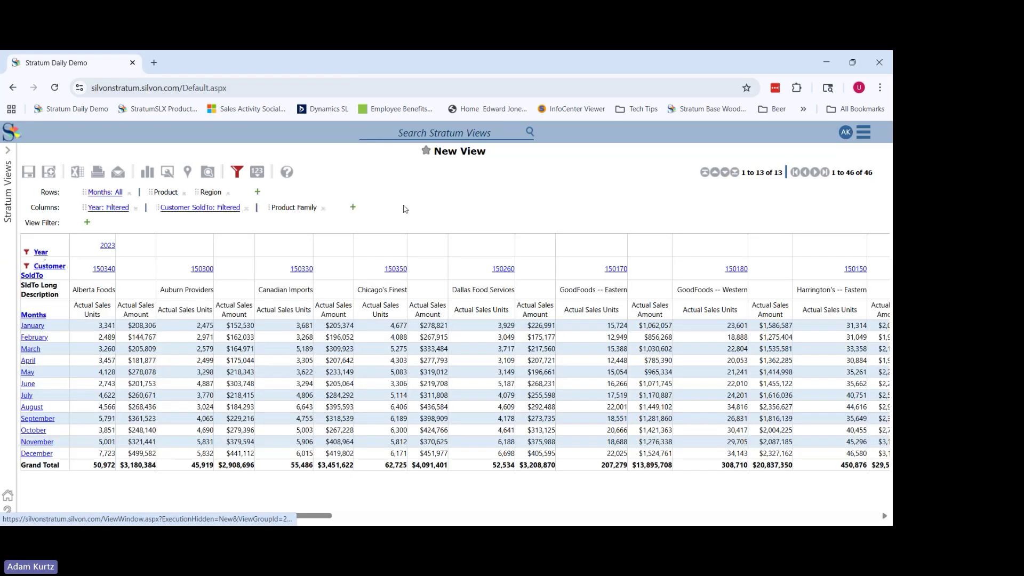
mouse_move(173, 515)
left_mouse_down()
mouse_move(426, 476)
mouse_move(600, 487)
mouse_move(715, 470)
mouse_move(647, 482)
mouse_move(736, 480)
mouse_move(657, 506)
mouse_move(180, 515)
left_mouse_up()
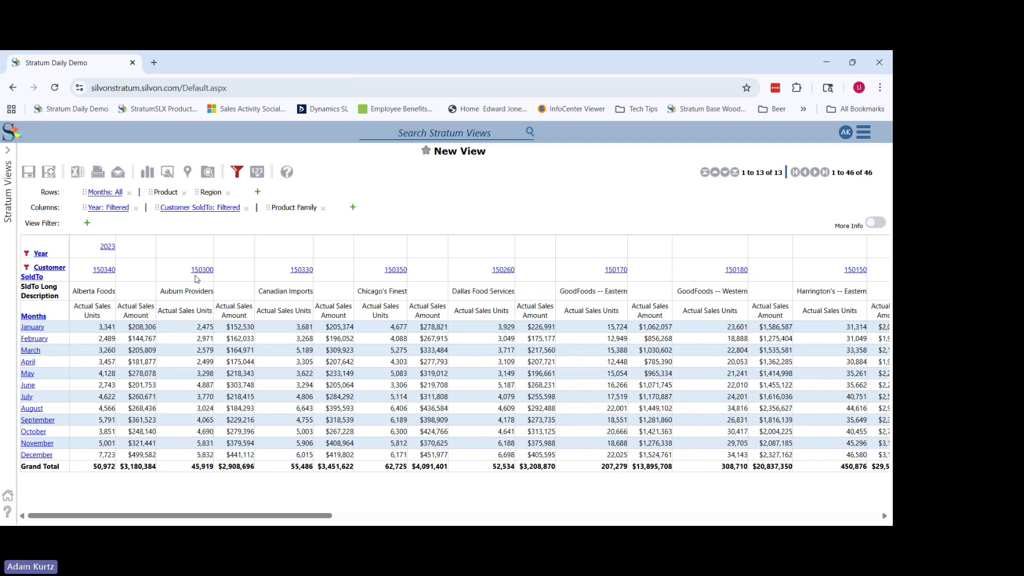
left_click(43, 254)
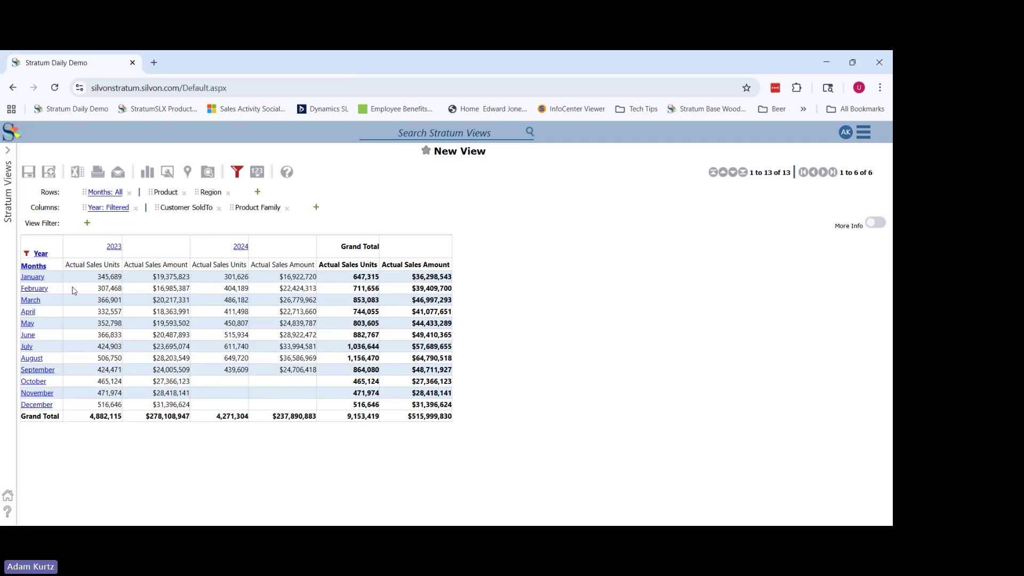
Search the available row items for "weeks", add Weeks to the rows and place it directly after Months.
right_click(40, 269)
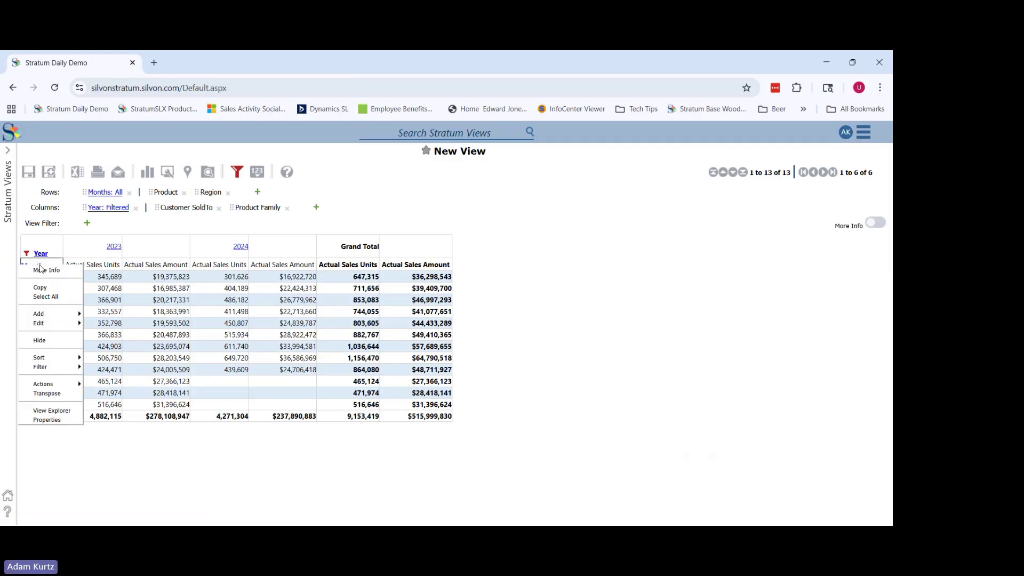
mouse_move(65, 317)
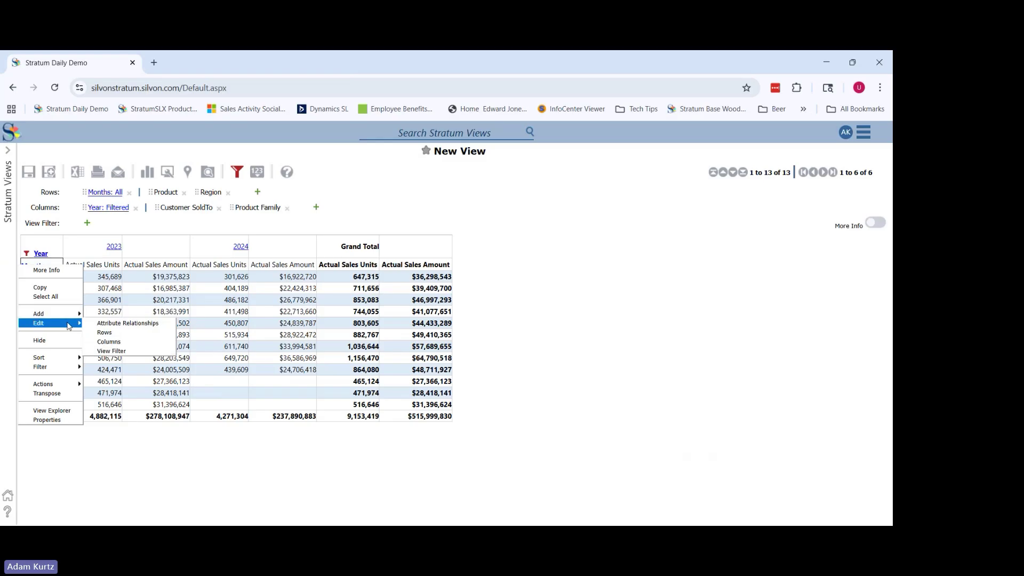
left_click(100, 332)
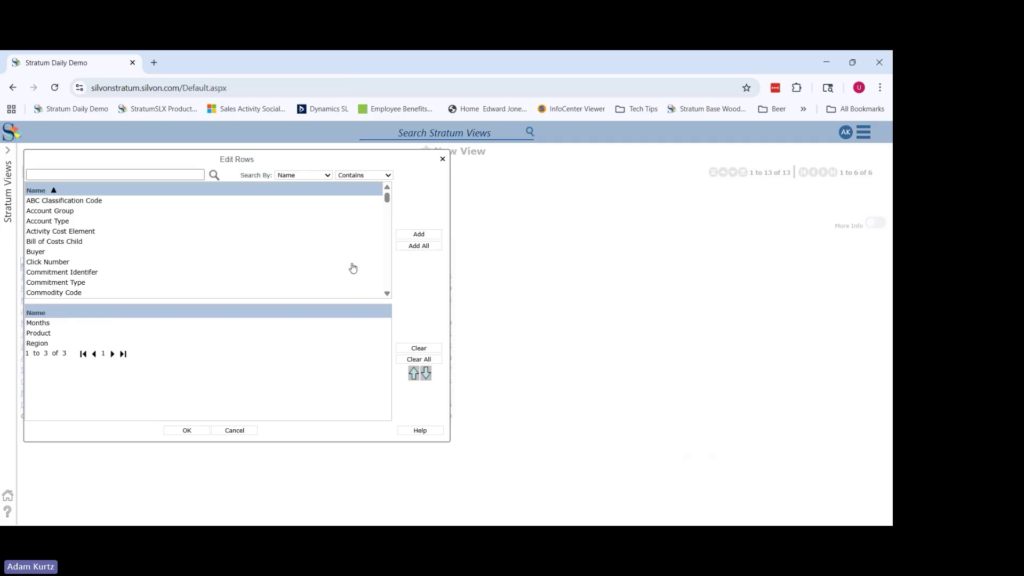
left_click(171, 170)
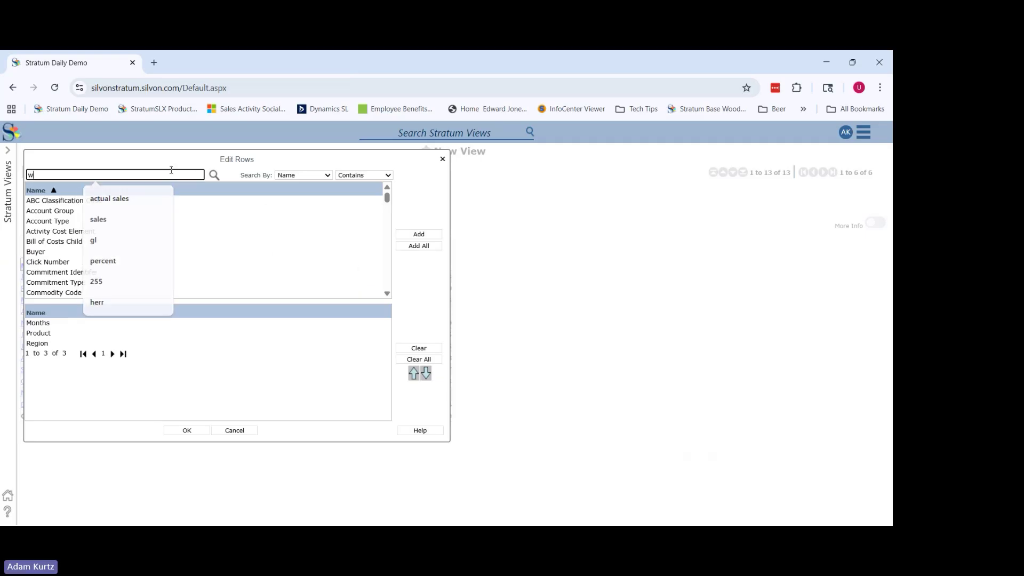
type("weeks")
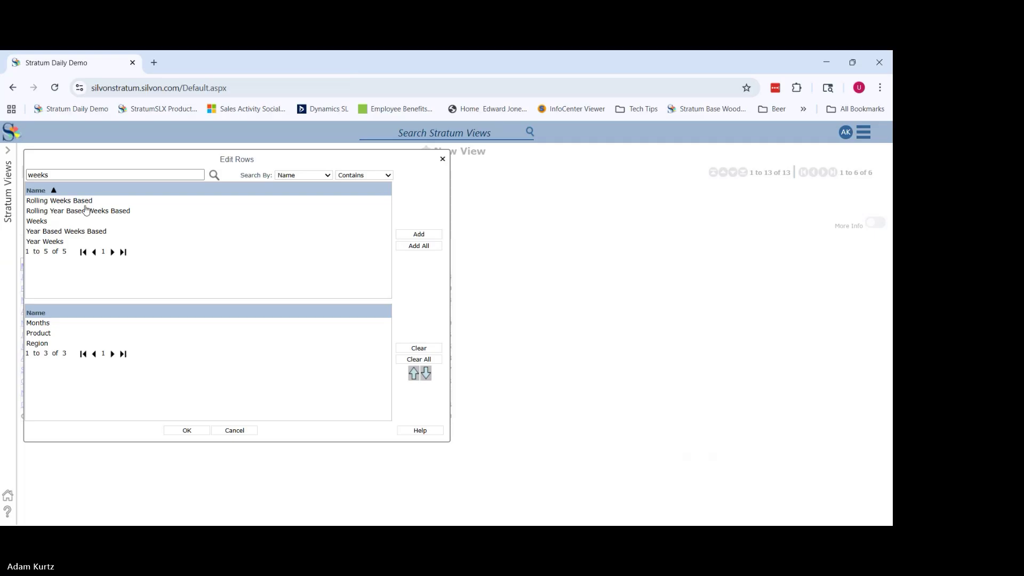
double_click(89, 222)
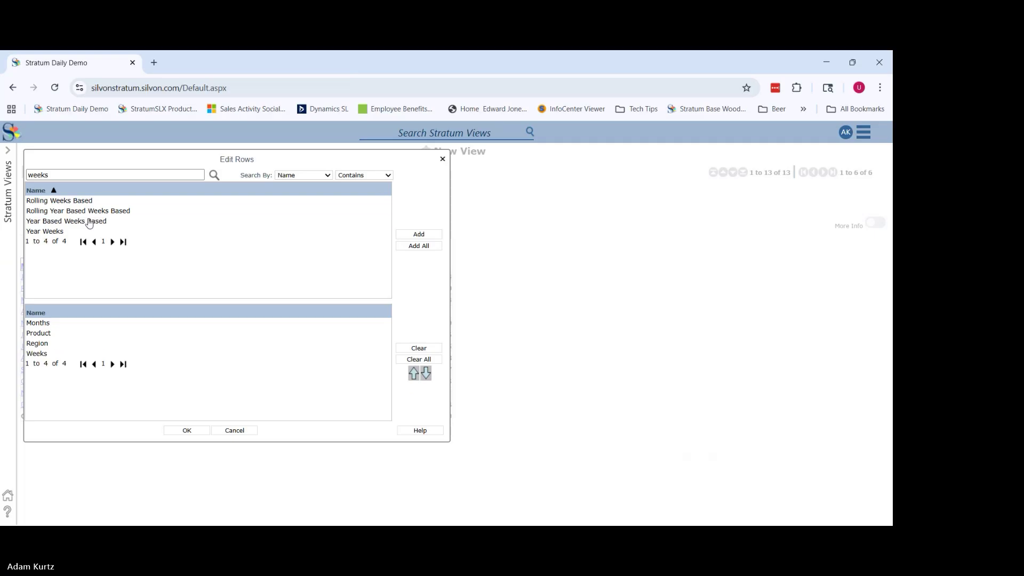
left_click(196, 434)
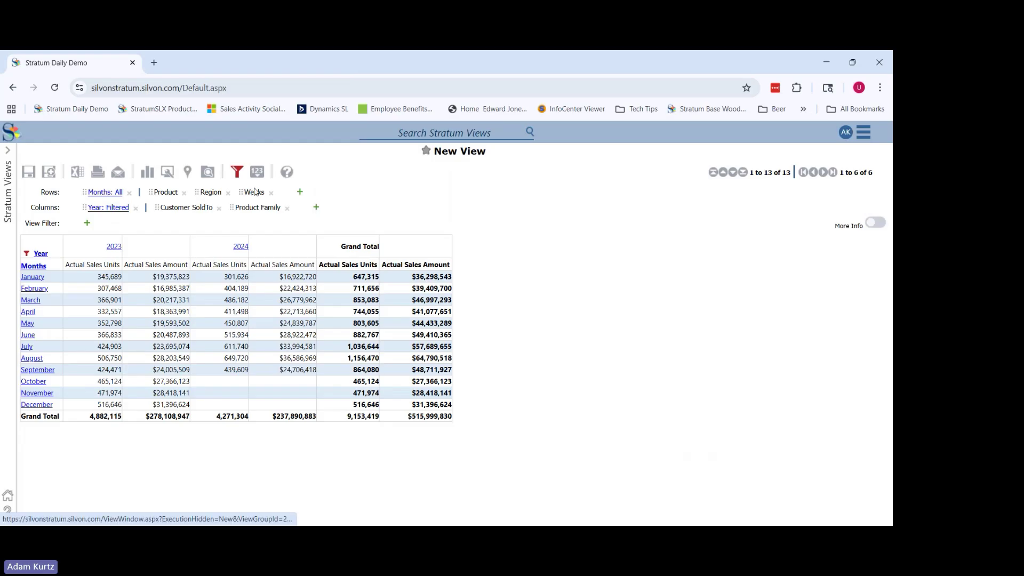
mouse_move(254, 193)
left_mouse_down()
mouse_move(232, 199)
mouse_move(231, 226)
mouse_move(160, 235)
mouse_move(104, 195)
left_mouse_up()
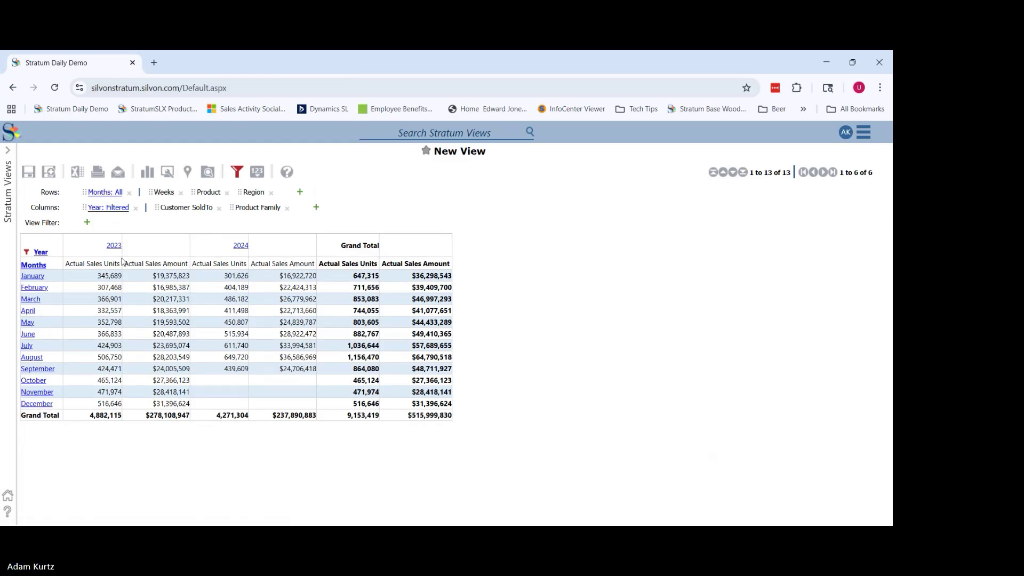
Drill into January to view its weeks, return to the month level and drill into February.
left_click(40, 278)
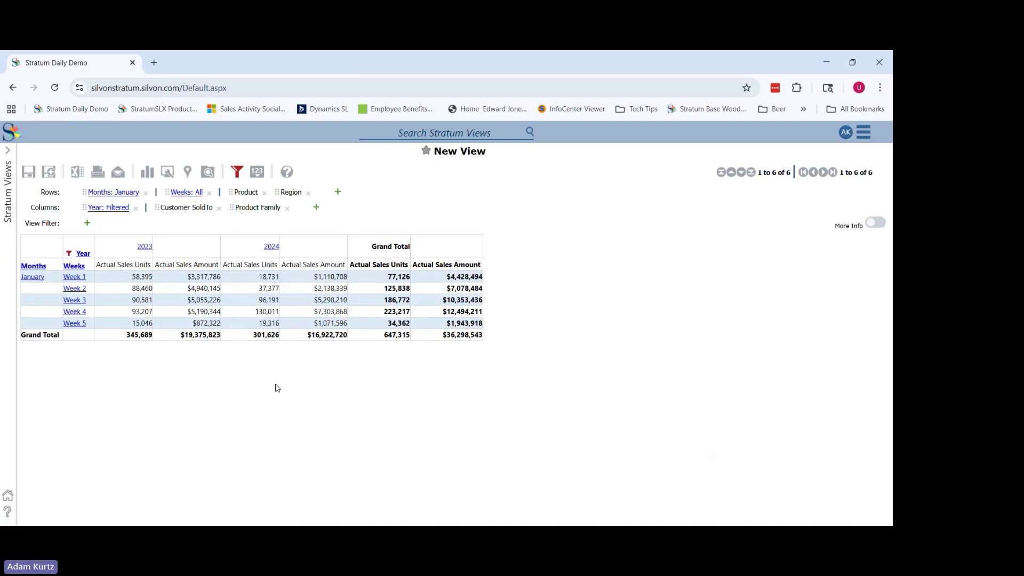
left_click(29, 278)
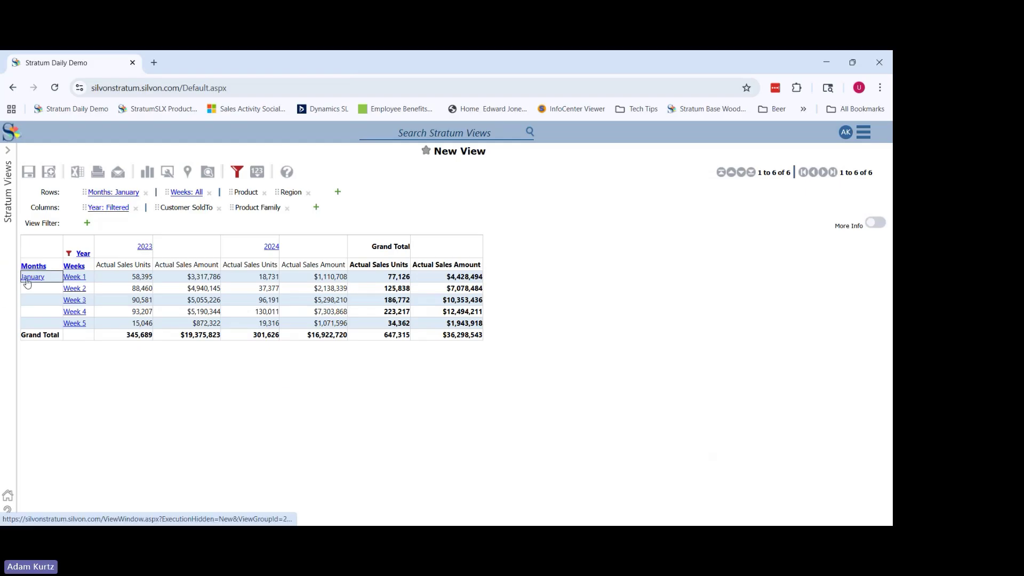
left_click(30, 288)
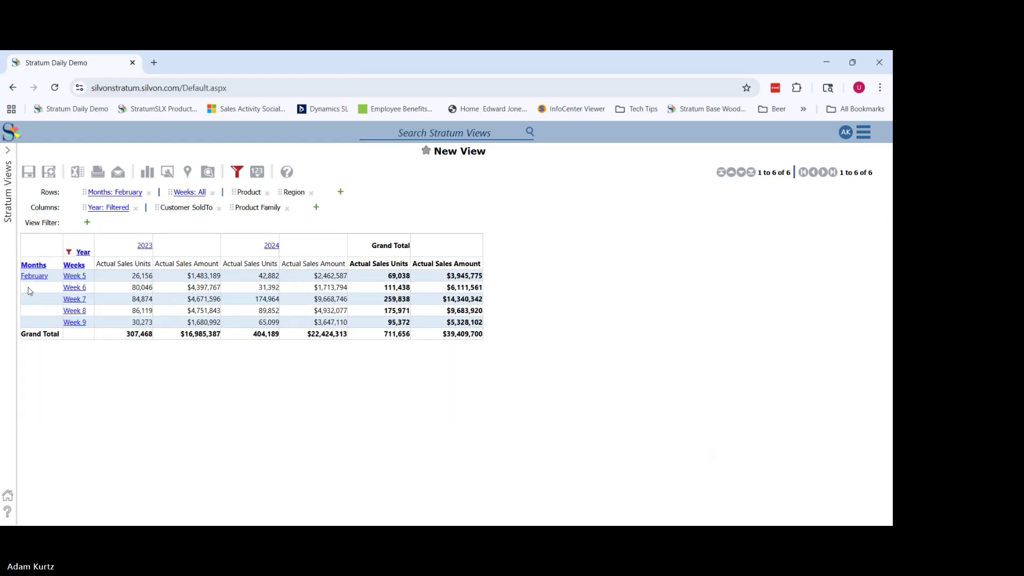
right_click(81, 265)
mouse_move(75, 310)
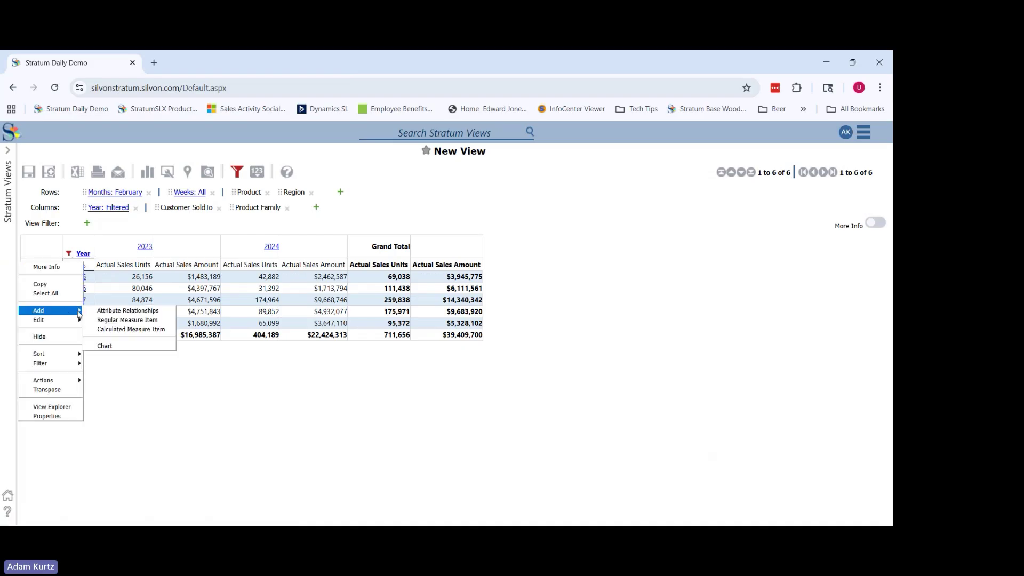
left_click(130, 311)
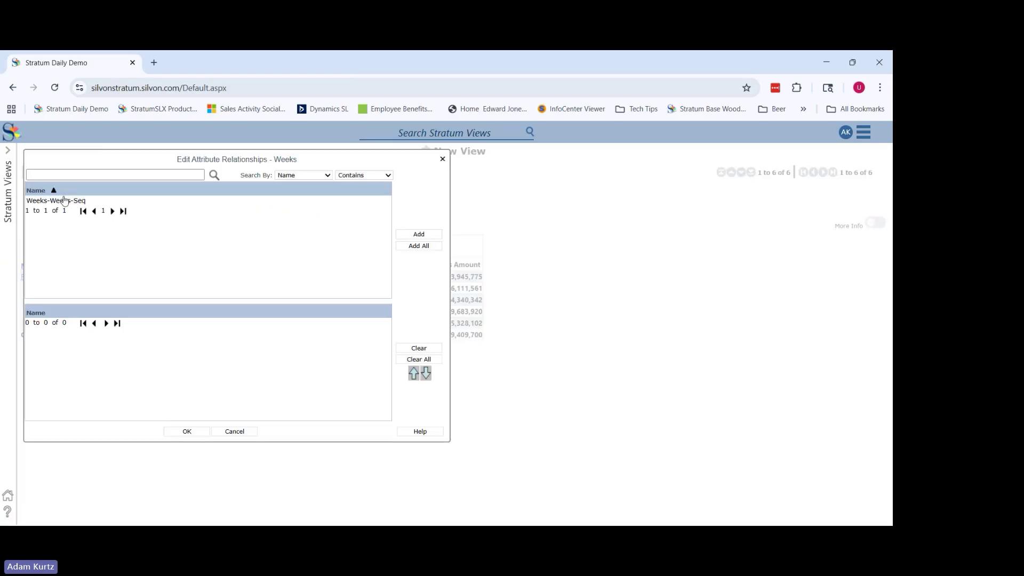
left_click(235, 431)
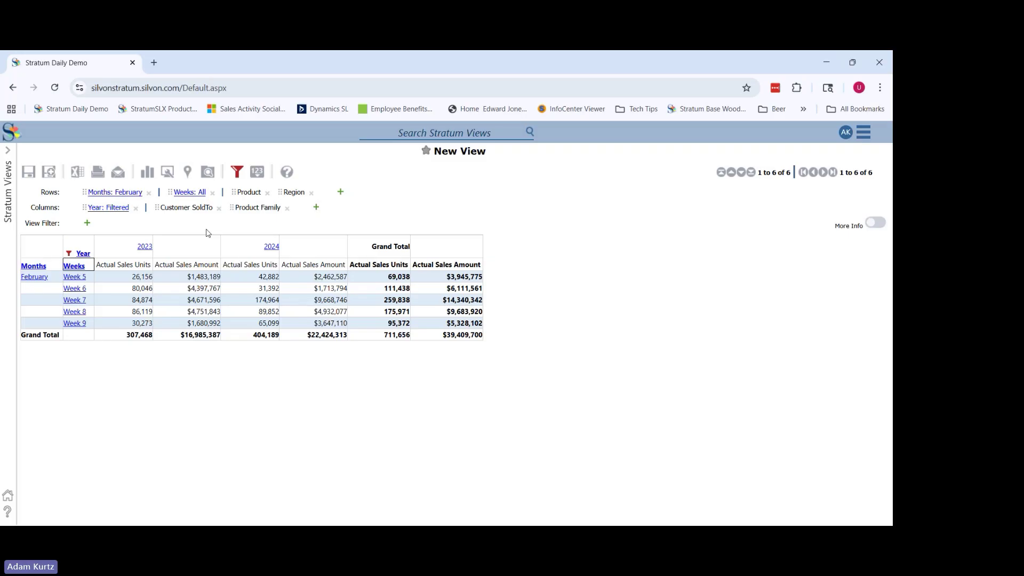
Drill back up from February and expand all months at once to list their weeks.
left_click(35, 277)
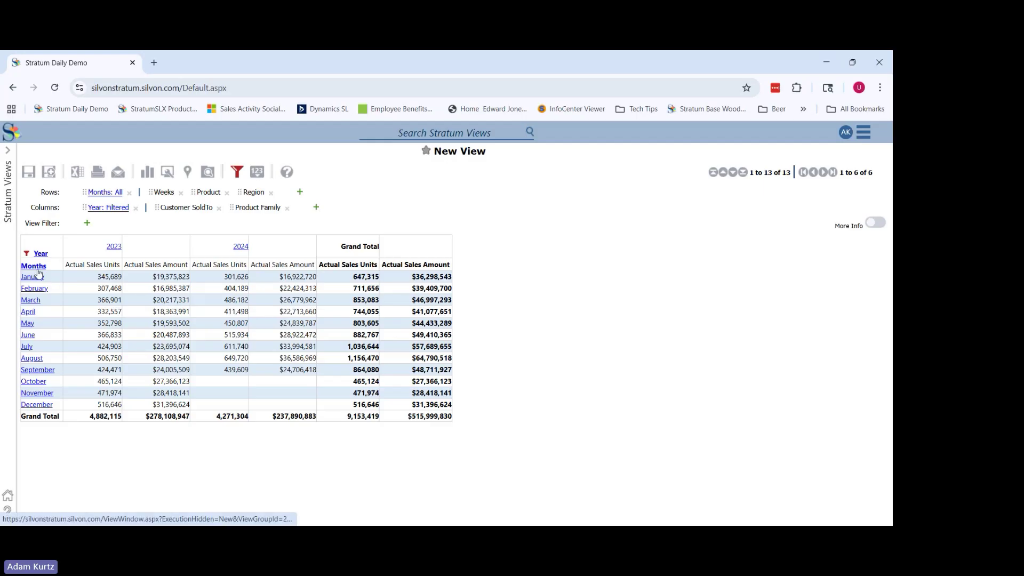
left_click(34, 266)
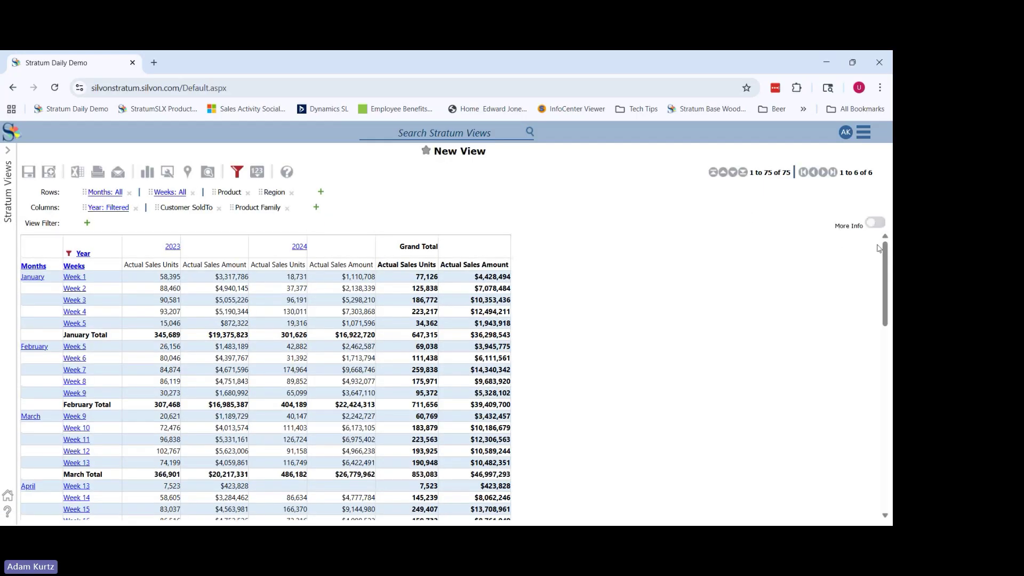
left_click_drag(884, 248, 889, 228)
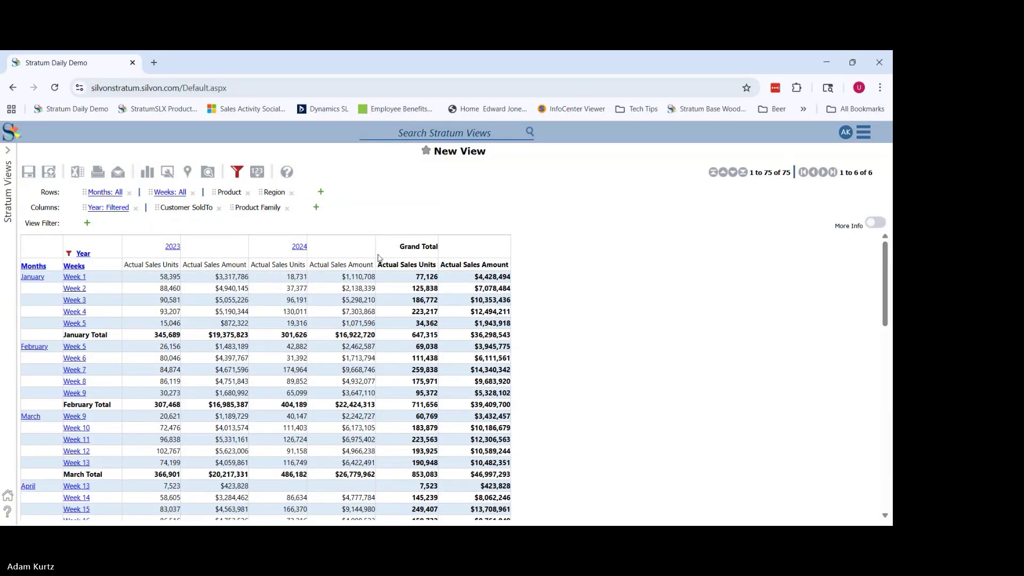
left_click(83, 254)
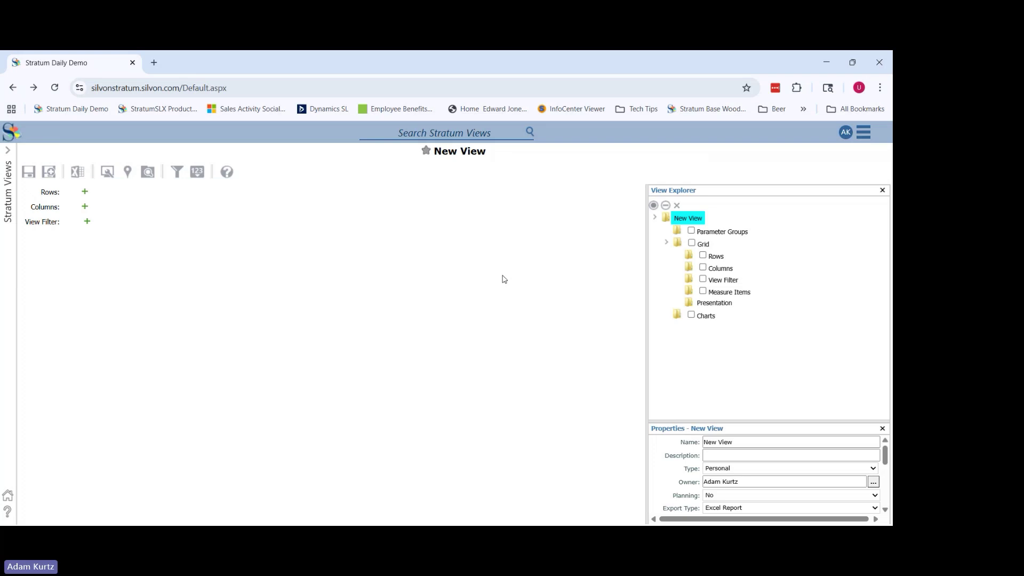
Look over the save-as options of the blank new view, including its view groups, and leave without saving.
left_click(49, 171)
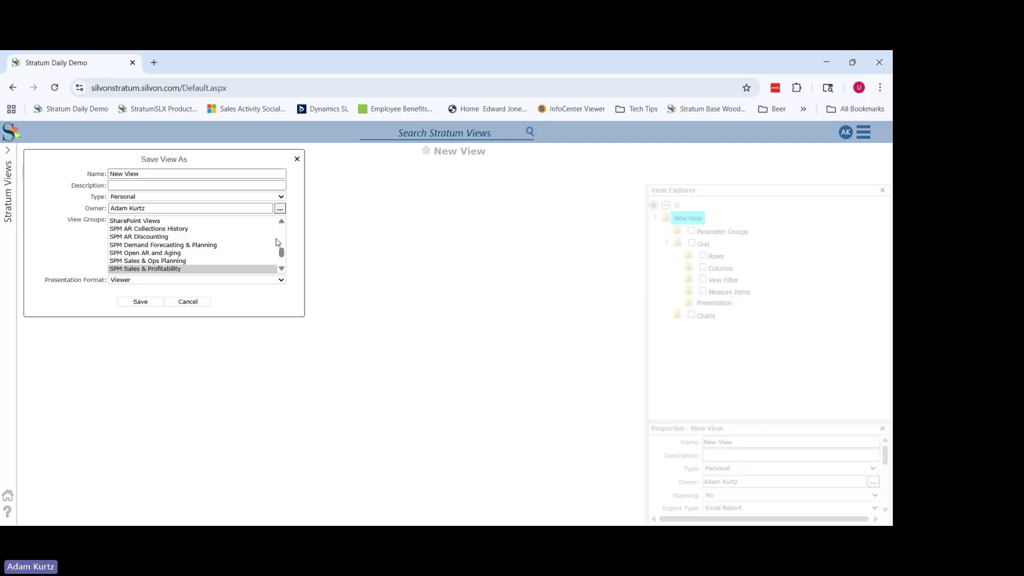
left_click(184, 302)
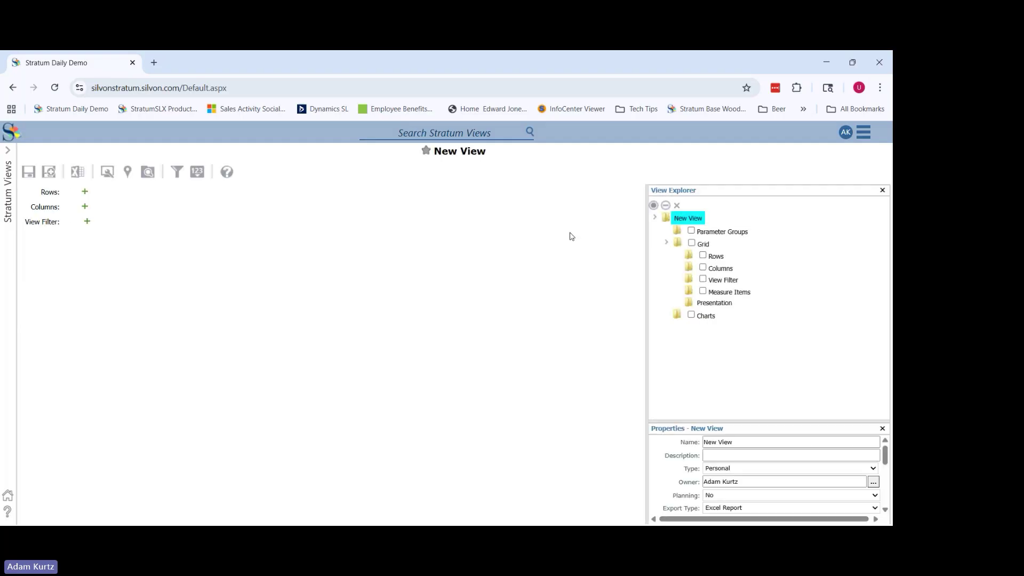
Examine the items available for the rows and the hierarchies available for the view filter, without adding any.
left_click(716, 257)
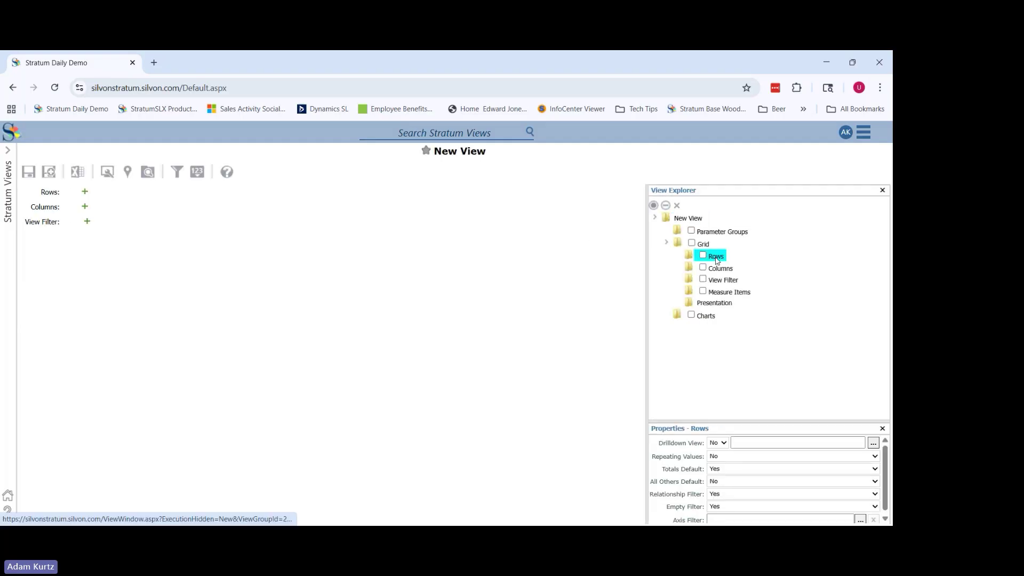
right_click(717, 261)
left_click(698, 264)
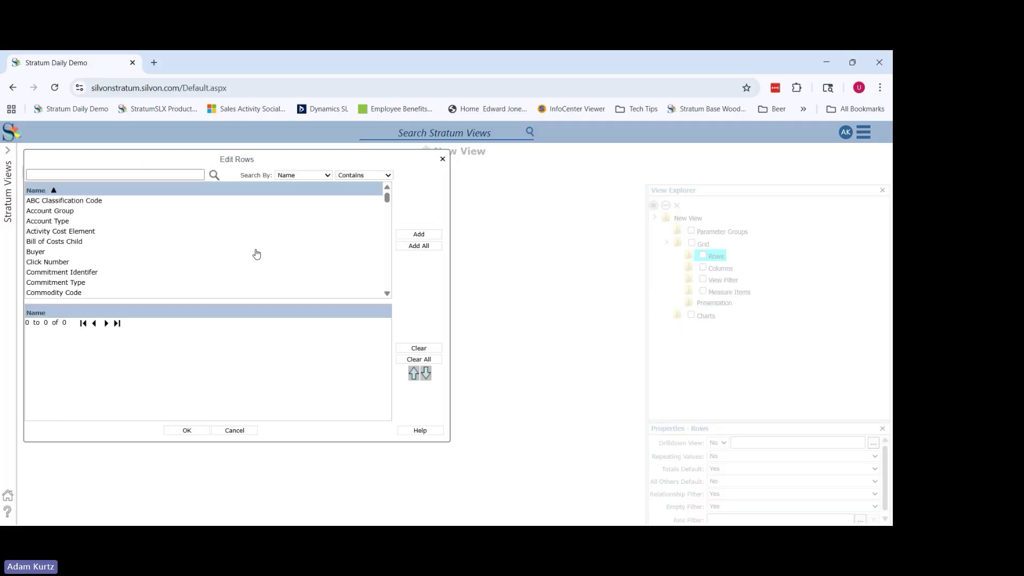
left_click(235, 430)
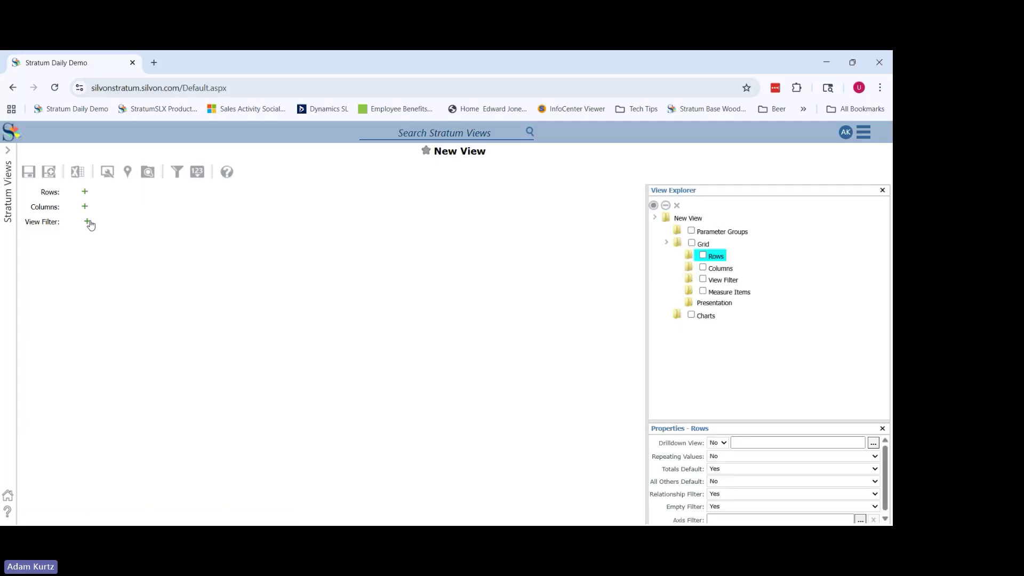
left_click(87, 222)
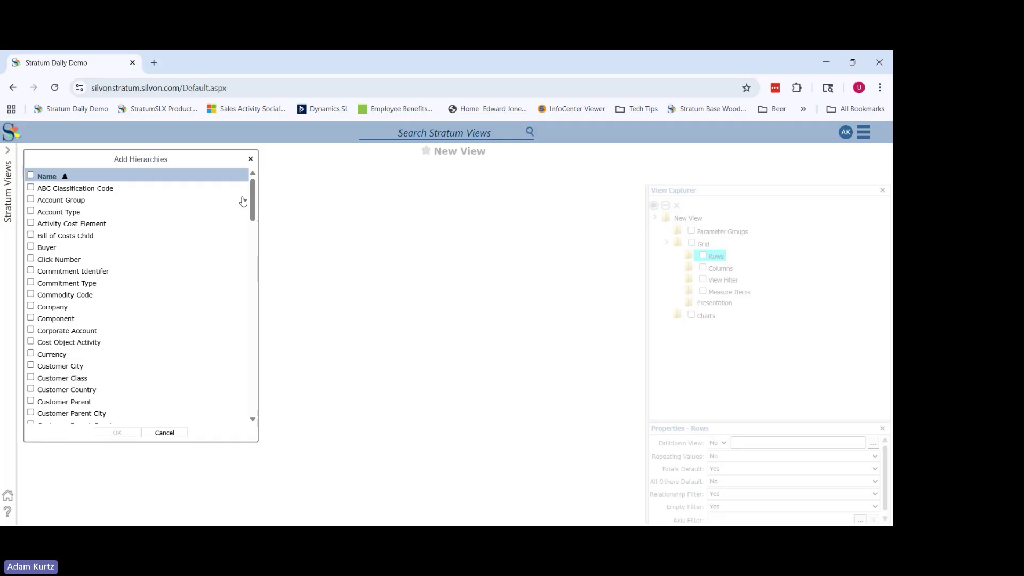
left_click_drag(253, 200, 268, 417)
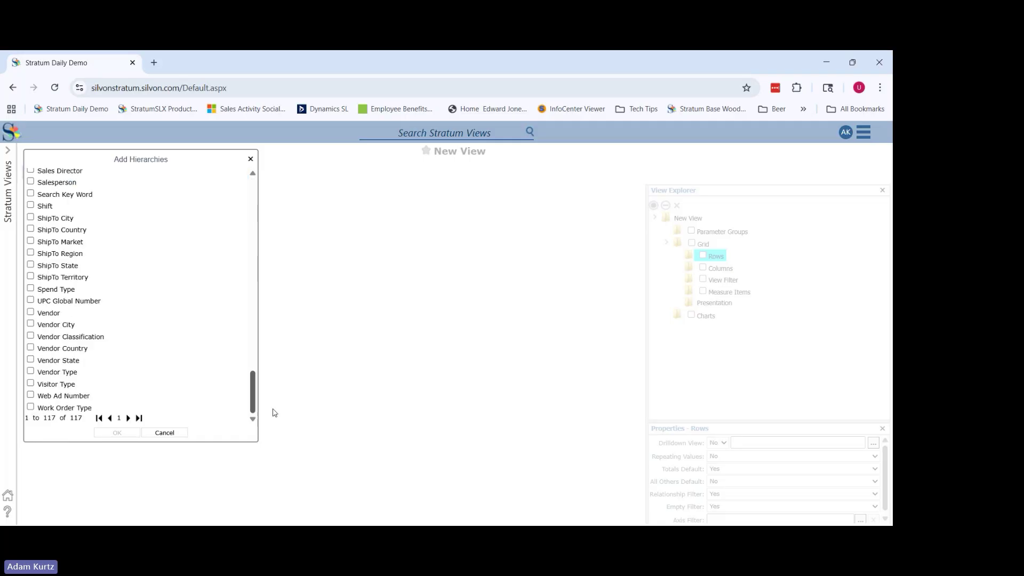
scroll(222, 416, "up", 1)
left_click(172, 434)
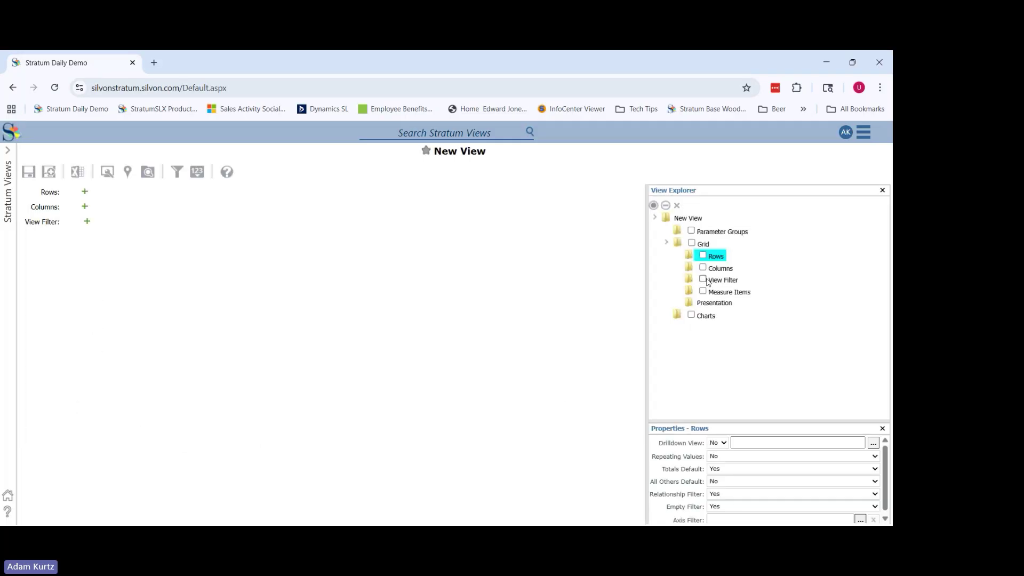
Set the Time Range of the measure items to No and add the Year Months hierarchy to the view filter.
left_click(729, 292)
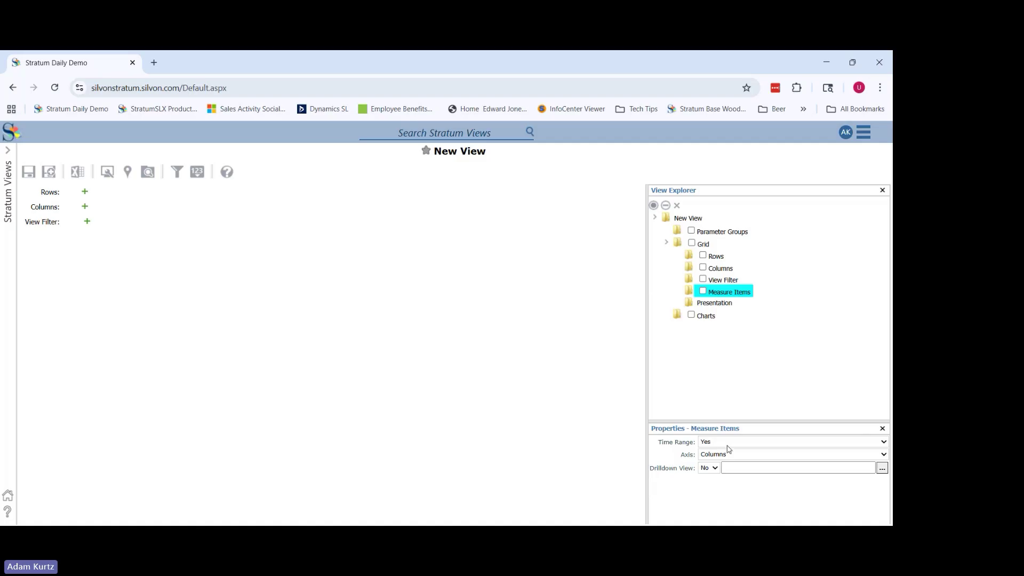
left_click(294, 341)
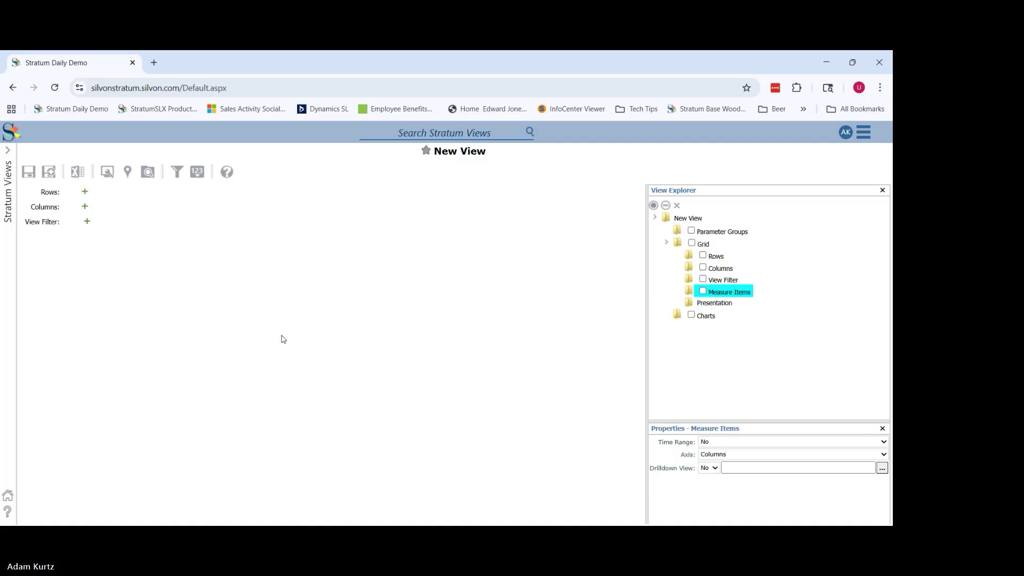
left_click(88, 222)
left_click_drag(250, 201, 284, 401)
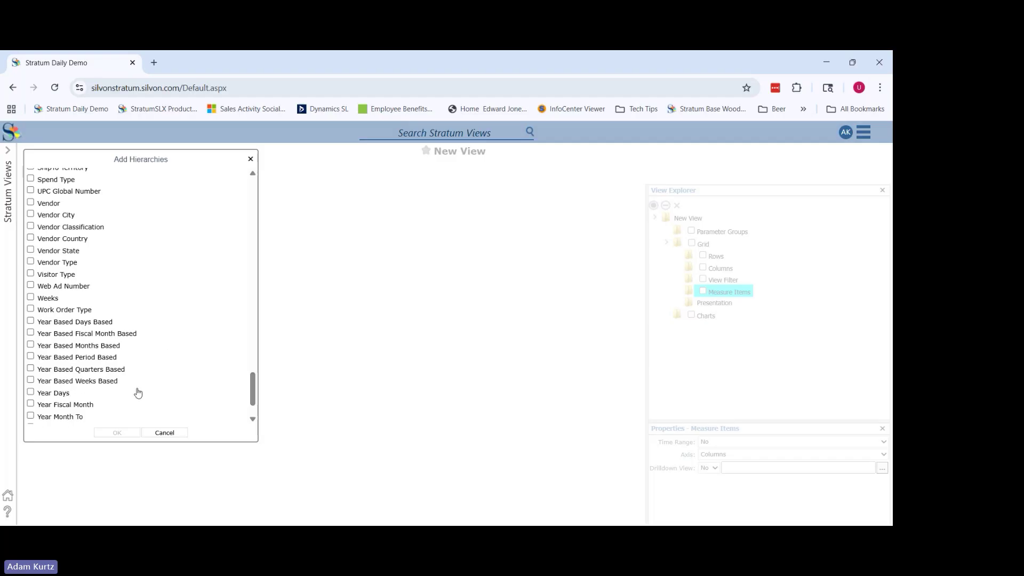
left_click_drag(252, 394, 252, 416)
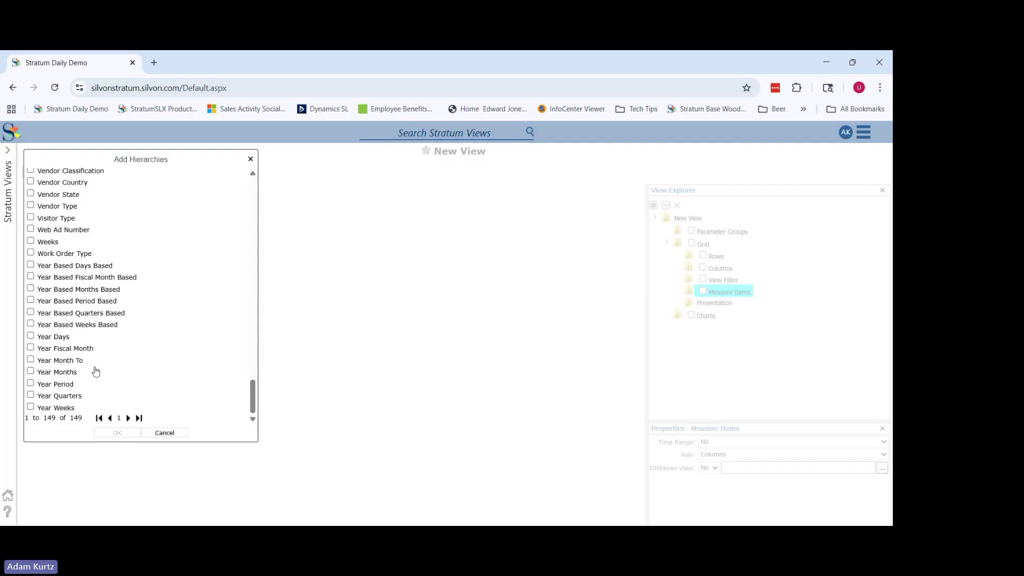
left_click(73, 376)
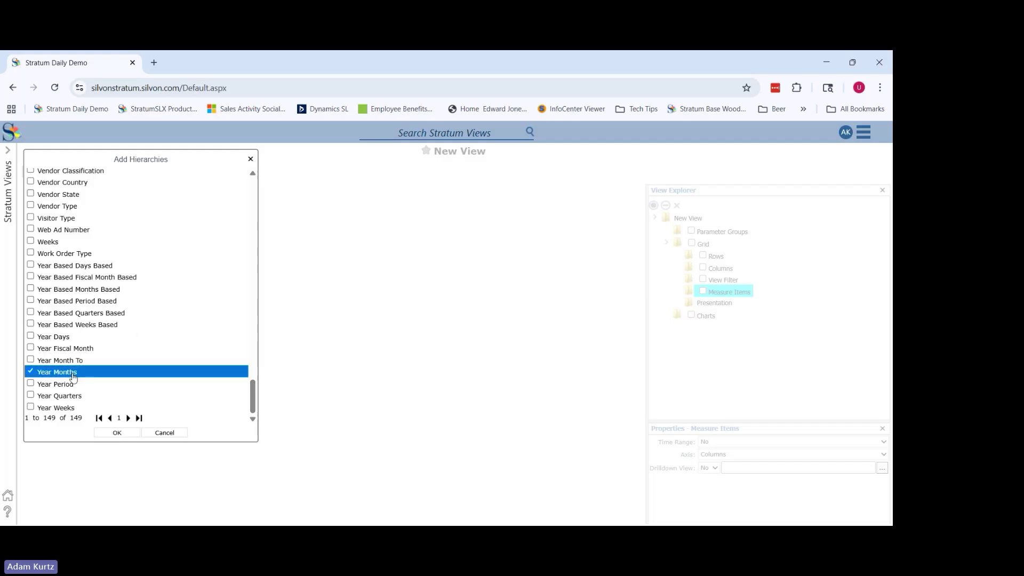
left_click(106, 432)
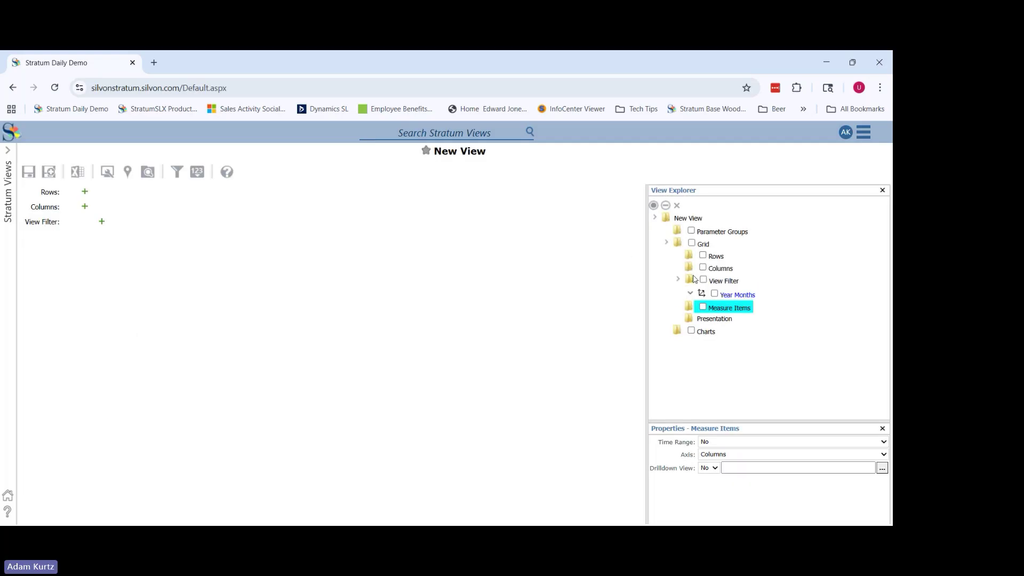
Filter the Year level of the Year Months view filter to the member 2024.
left_click(692, 295)
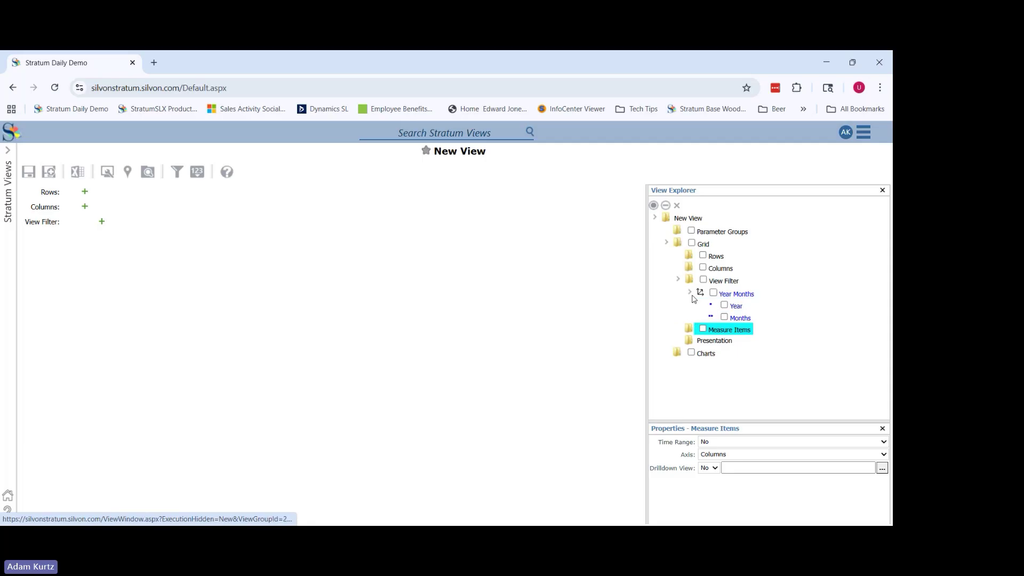
right_click(739, 308)
left_click(693, 357)
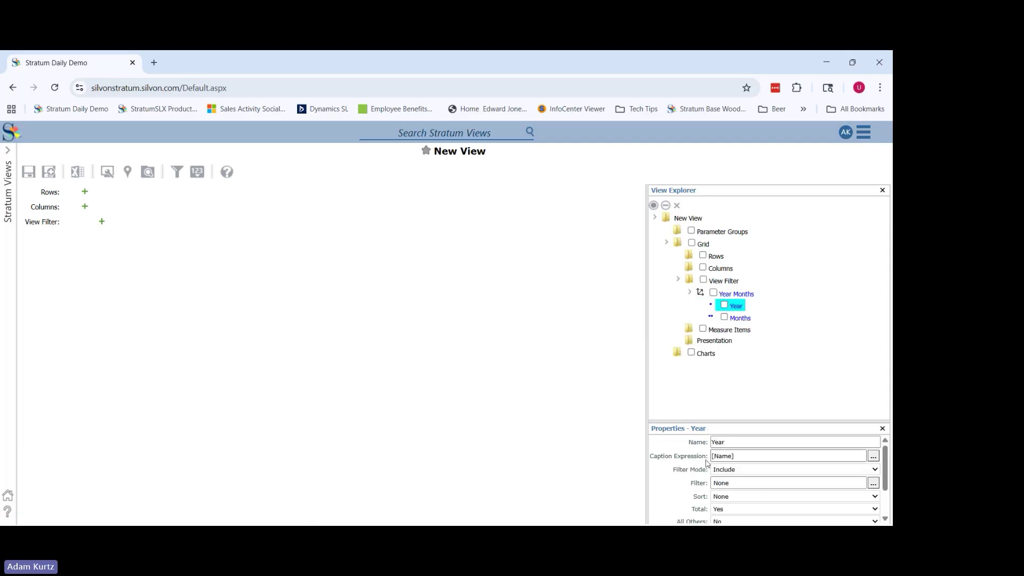
left_click(873, 483)
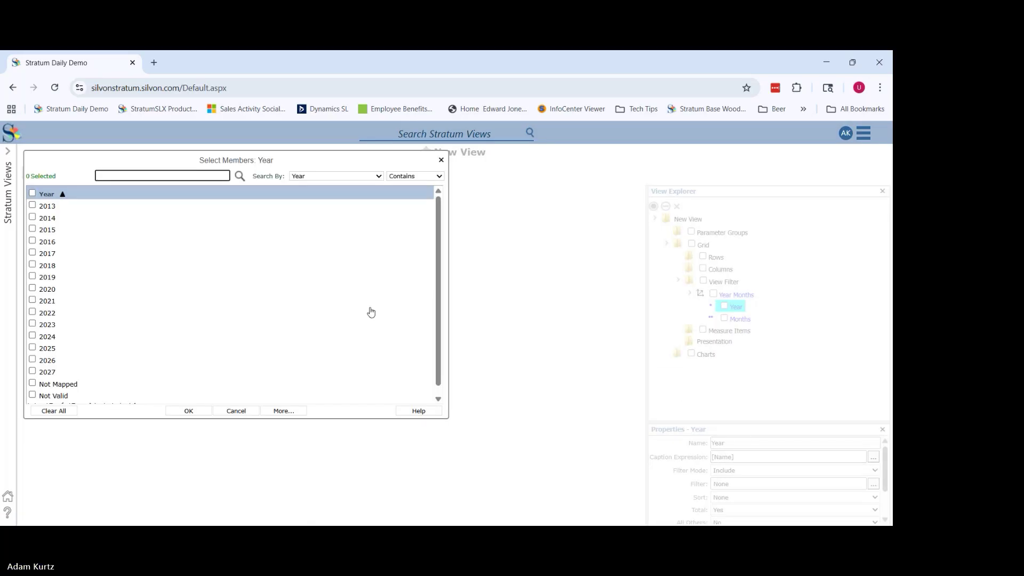
left_click(44, 339)
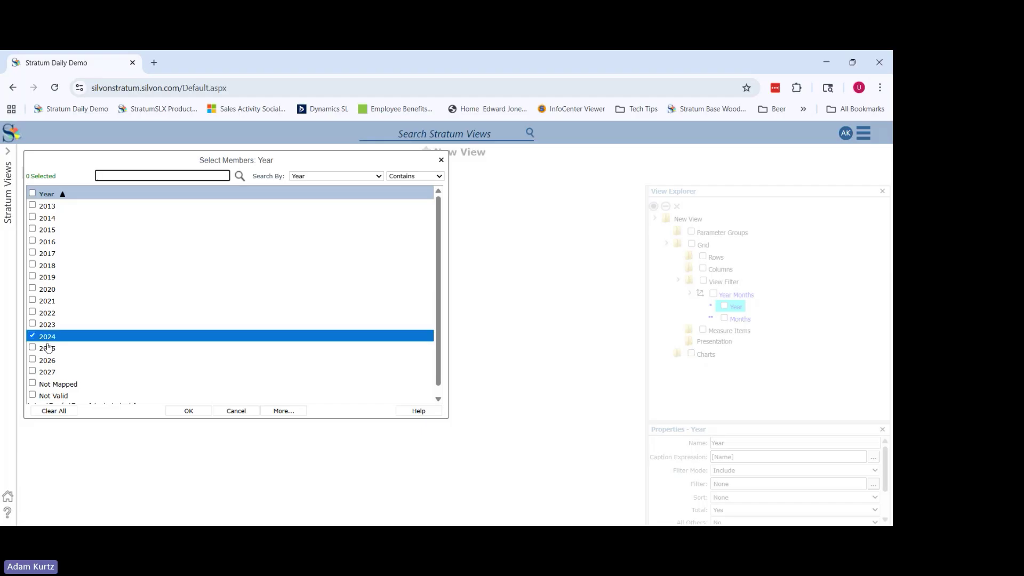
left_click(190, 412)
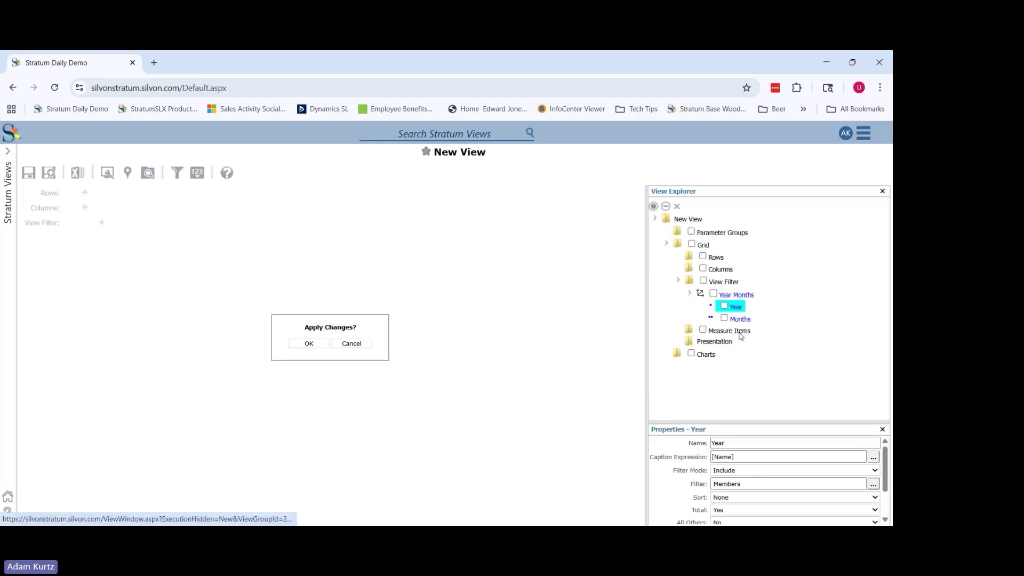
Search the available measures for "sales" and add Actual Sales Amount to the measure items.
right_click(735, 333)
left_click(688, 336)
left_click(120, 174)
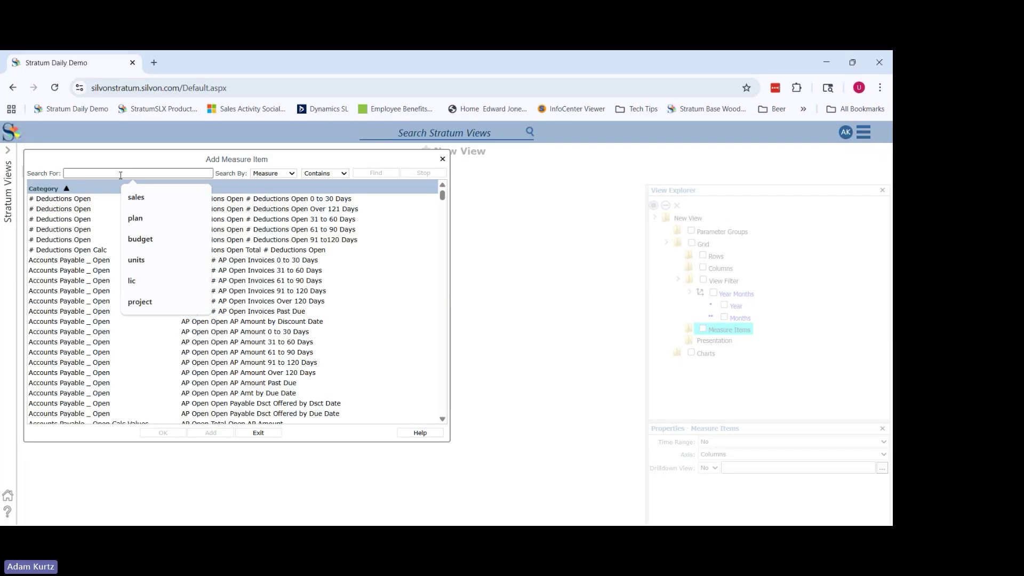
type("sales")
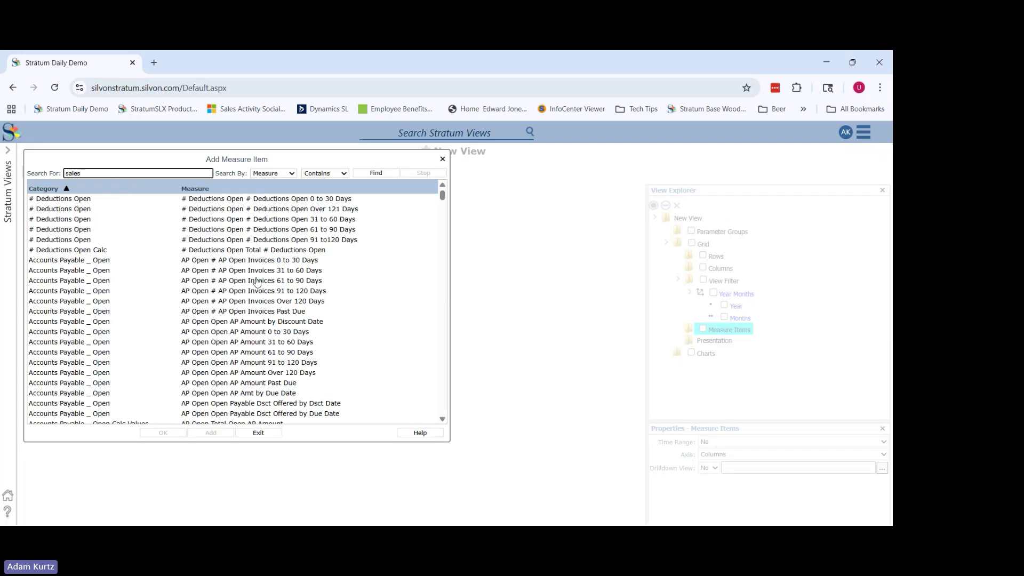
key("Return")
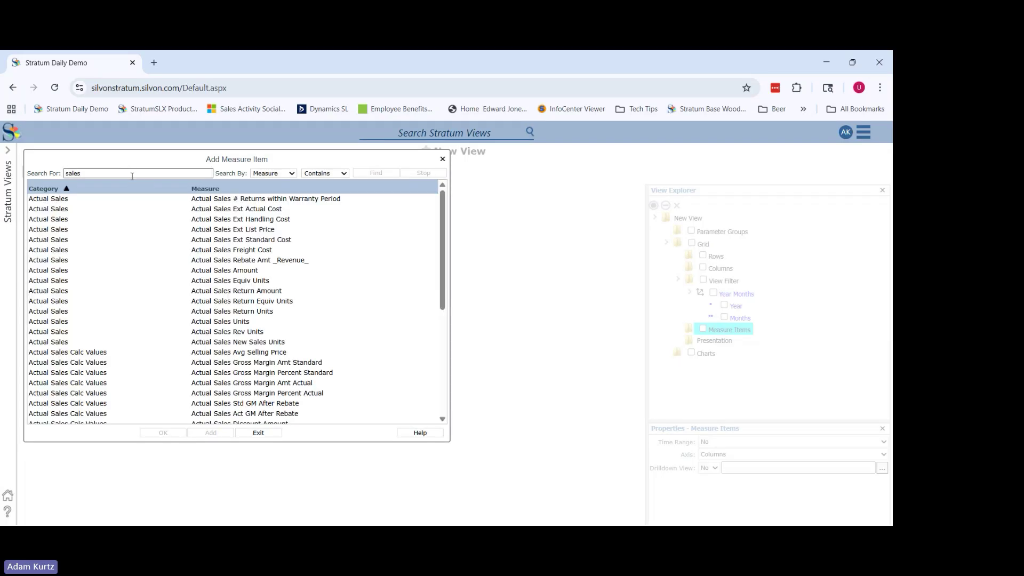
left_click(248, 271)
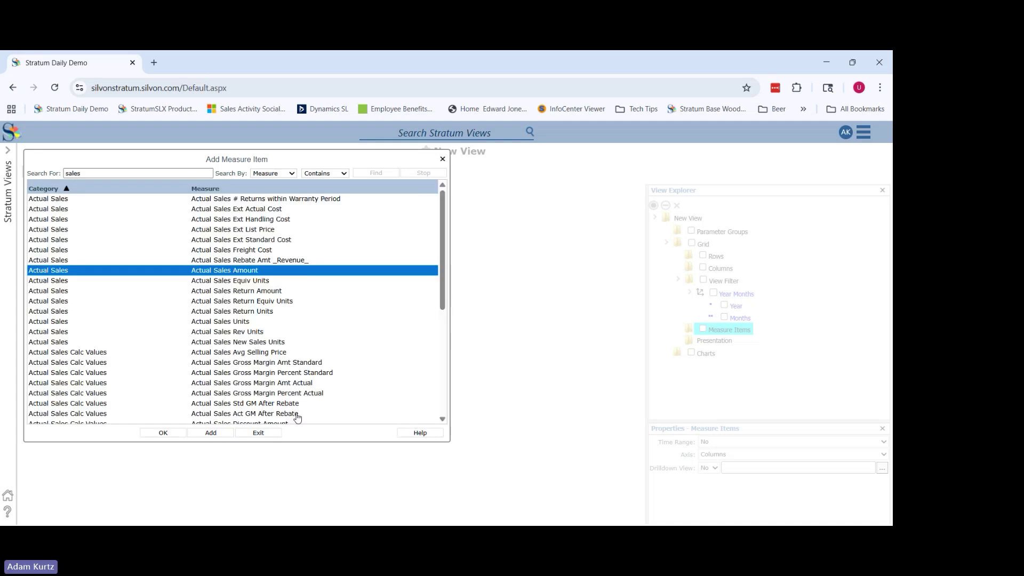
left_click(210, 434)
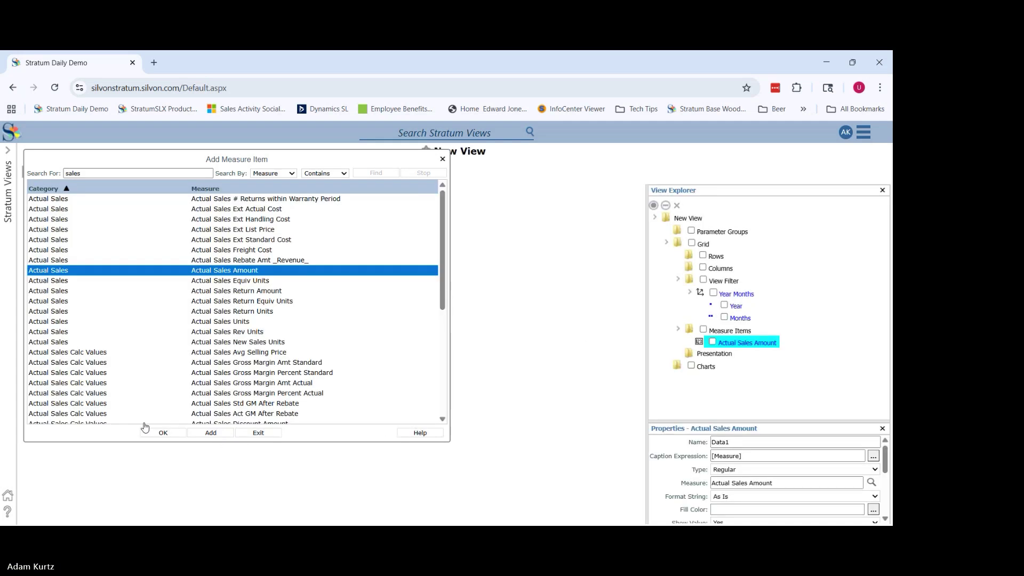
left_click(165, 433)
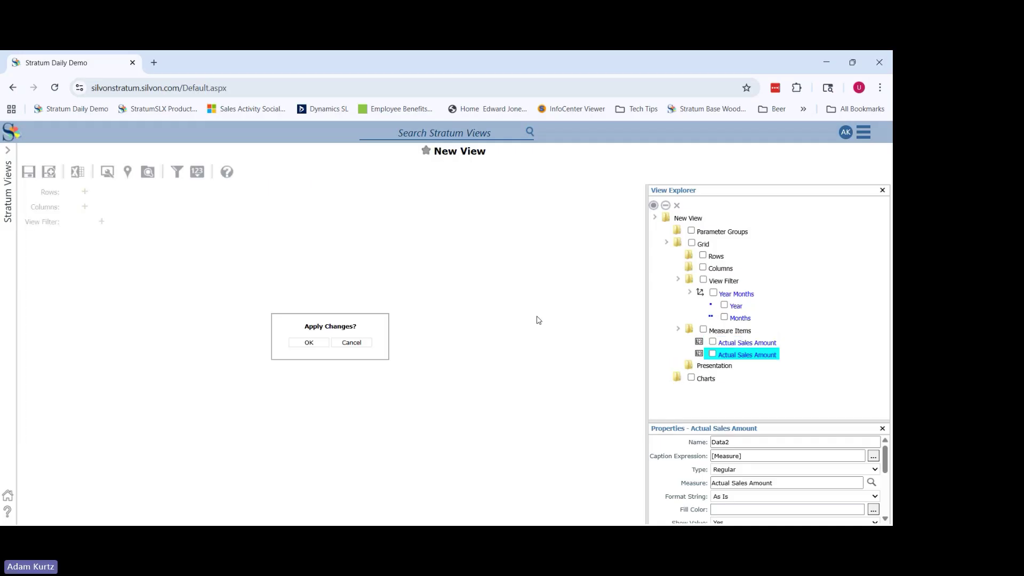
Search the available row items for "custom", add Customer SoldTo to the rows and apply the changes to the view.
right_click(716, 258)
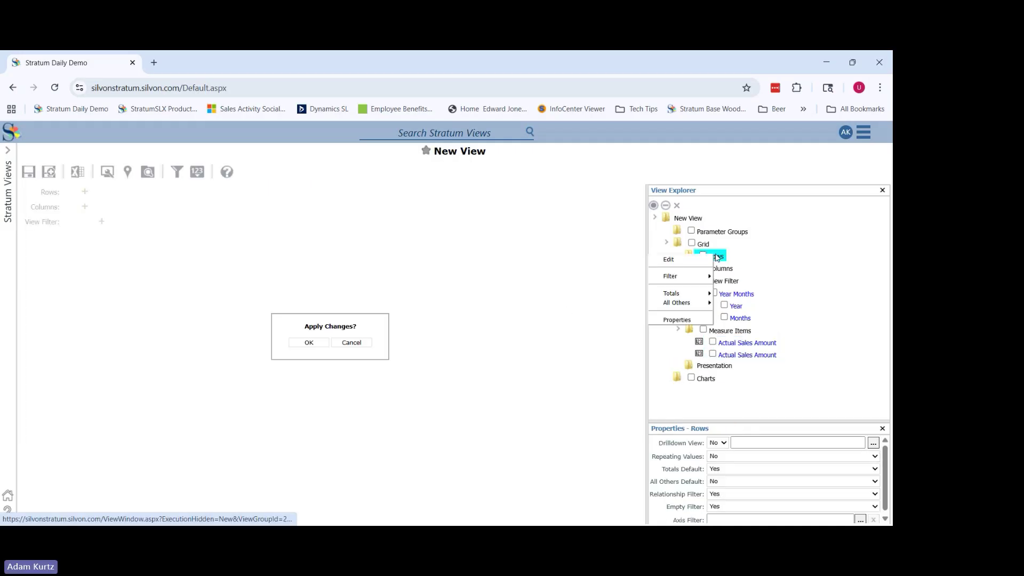
left_click(664, 265)
left_click(124, 174)
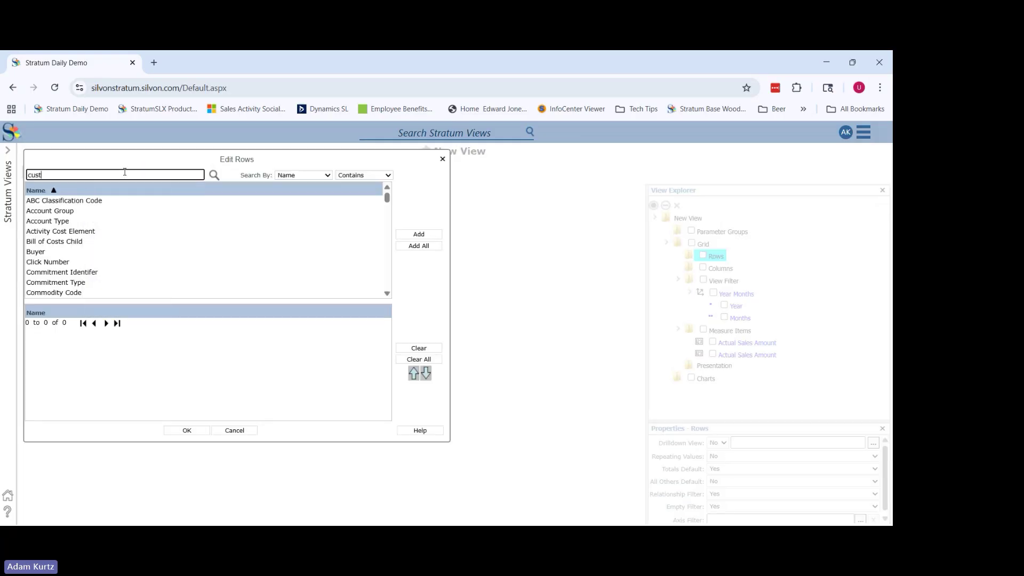
type("custom")
key("Return")
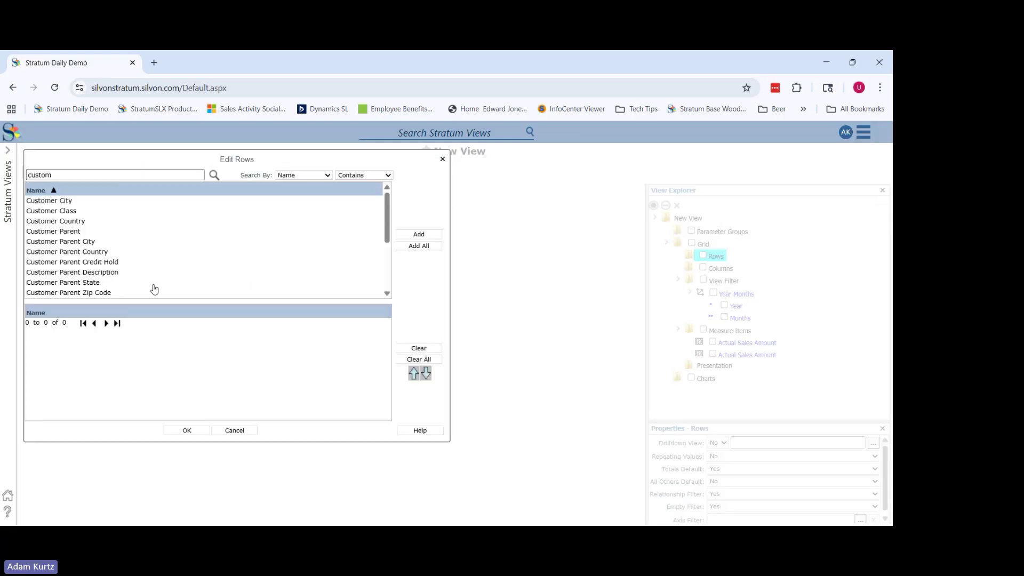
left_click(389, 278)
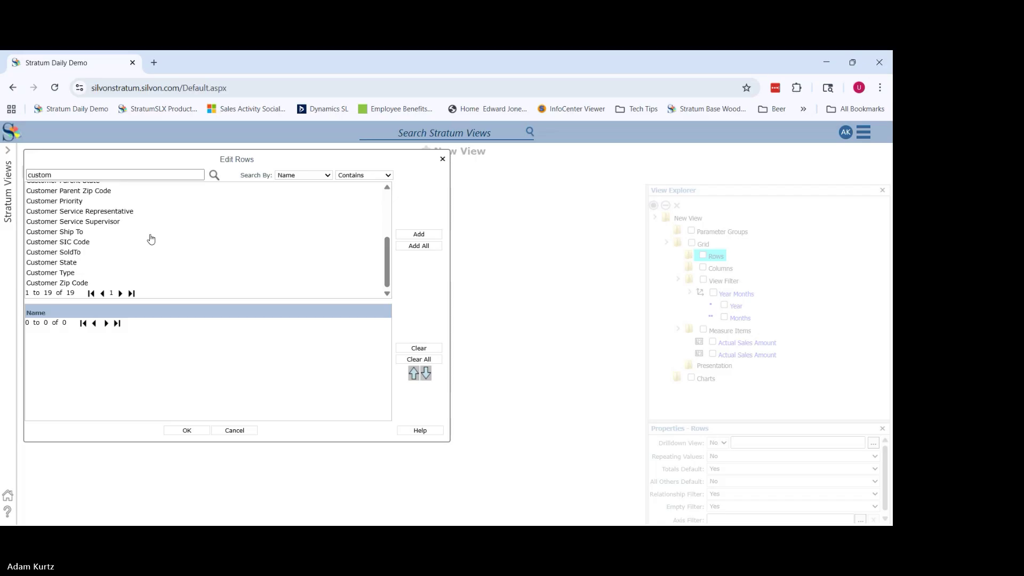
double_click(79, 251)
left_click(169, 431)
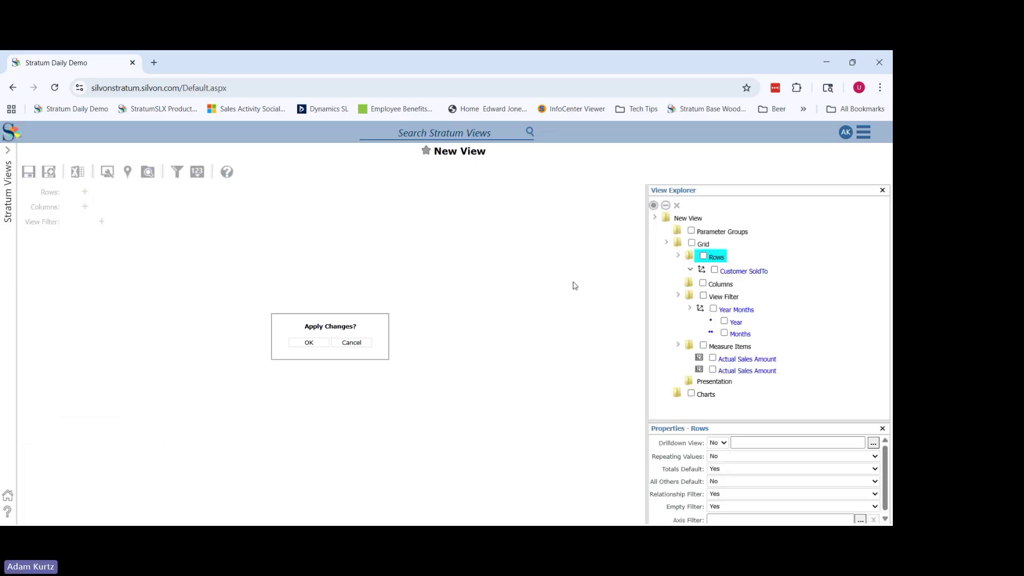
left_click(323, 344)
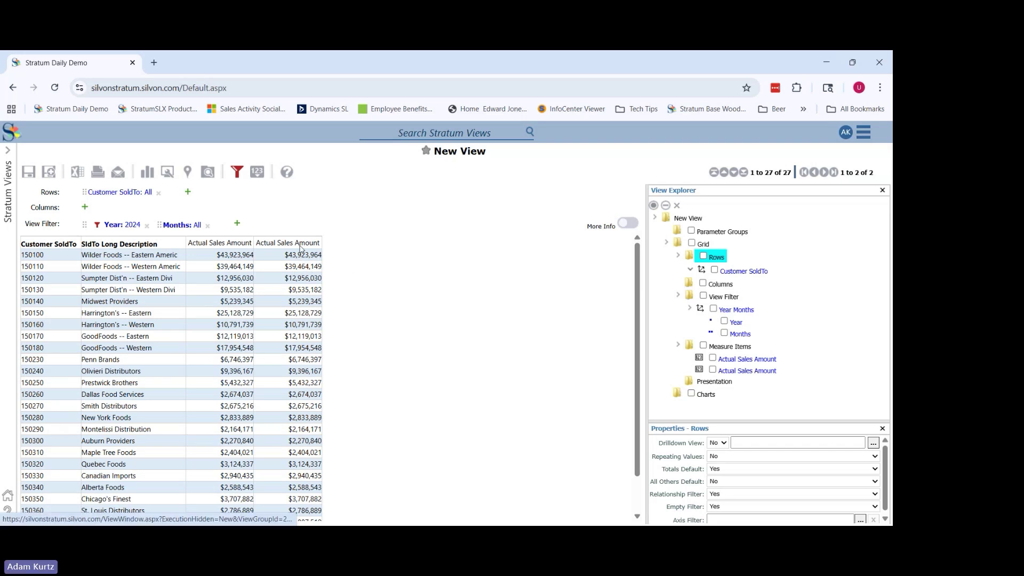
Delete the second, duplicate Actual Sales Amount measure item and apply the change.
left_click(712, 369)
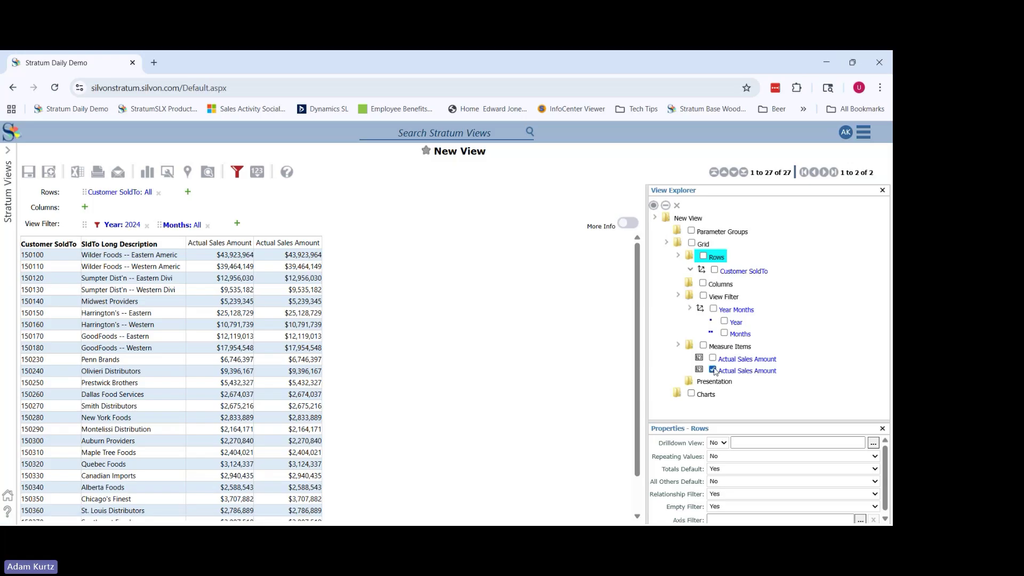
left_click(677, 206)
left_click(309, 345)
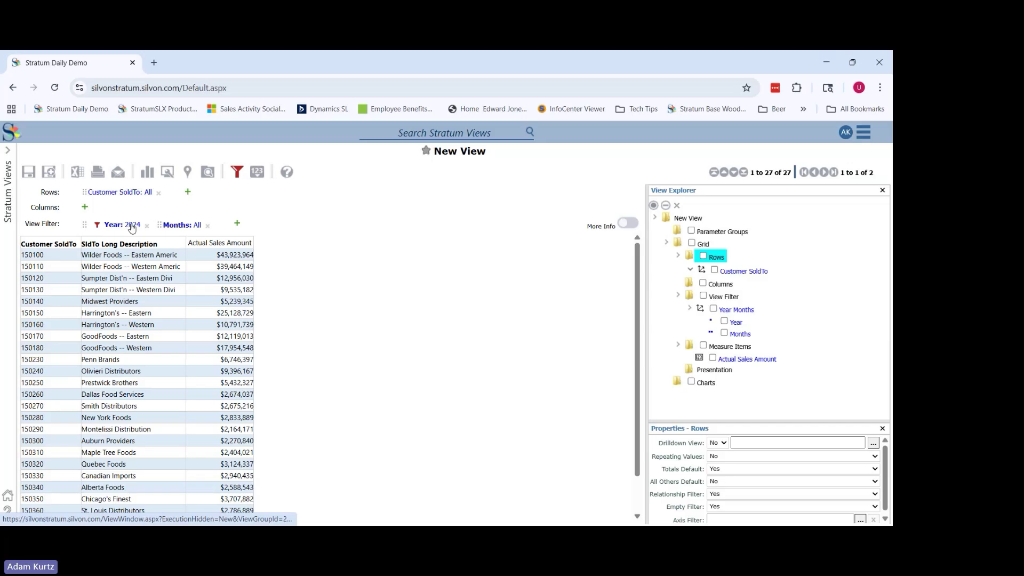
Search the available measures for "units" and add Actual Sales Units as a regular measure item.
right_click(246, 245)
mouse_move(232, 301)
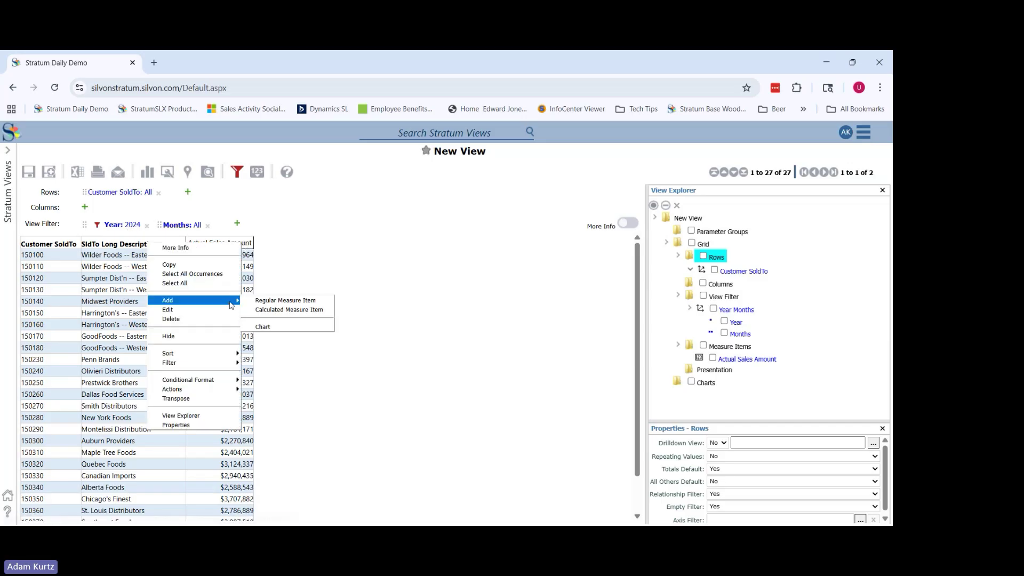
left_click(288, 300)
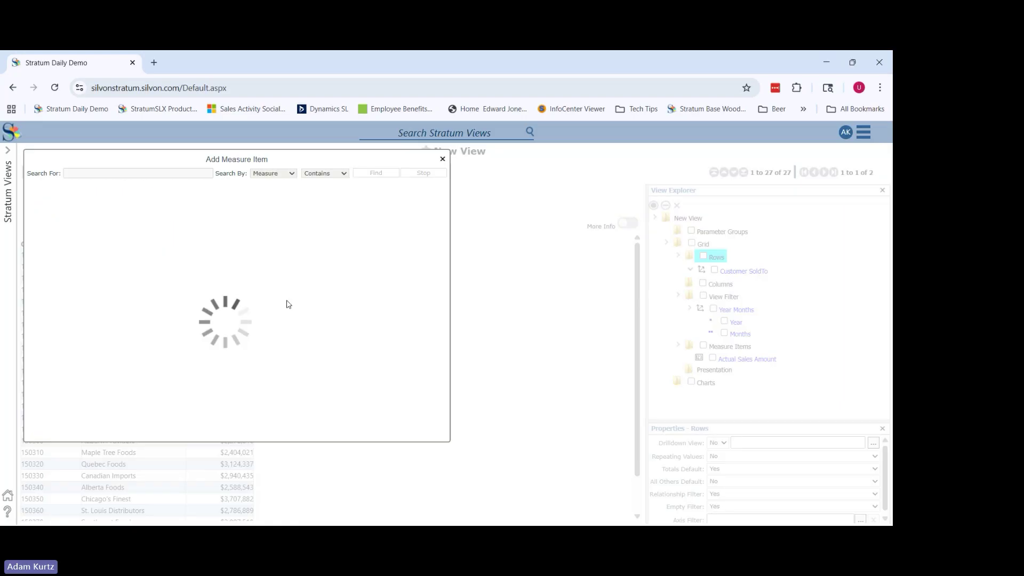
left_click(131, 170)
type("uniut")
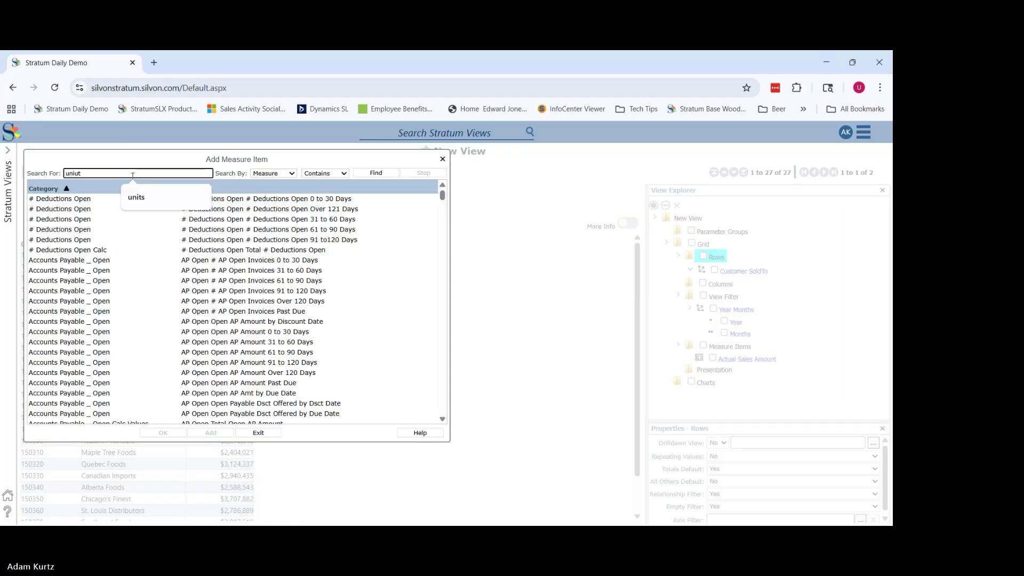
key("BackSpace")
key("BackSpace")
key("BackSpace")
type("its")
key("Return")
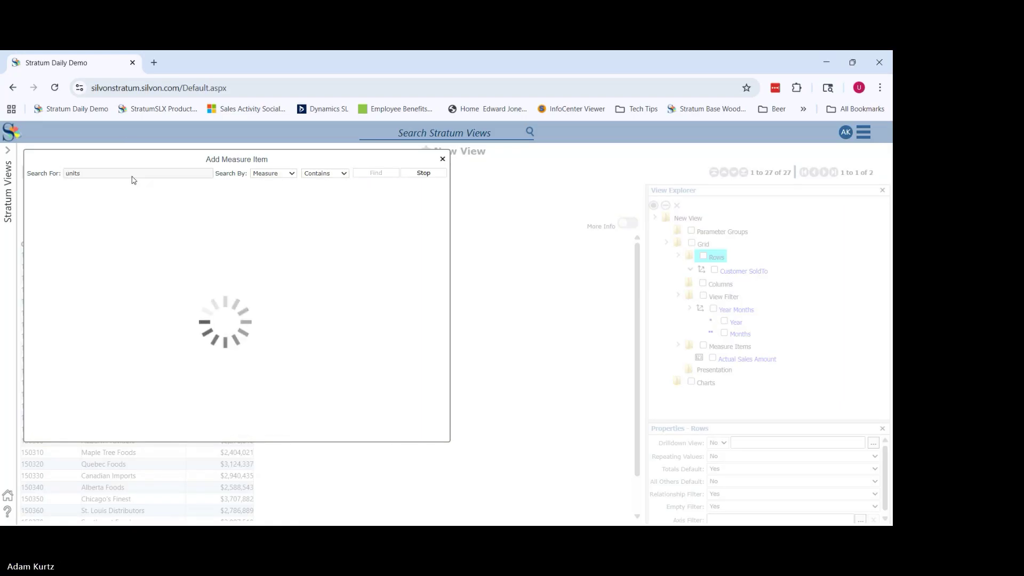
left_click(230, 230)
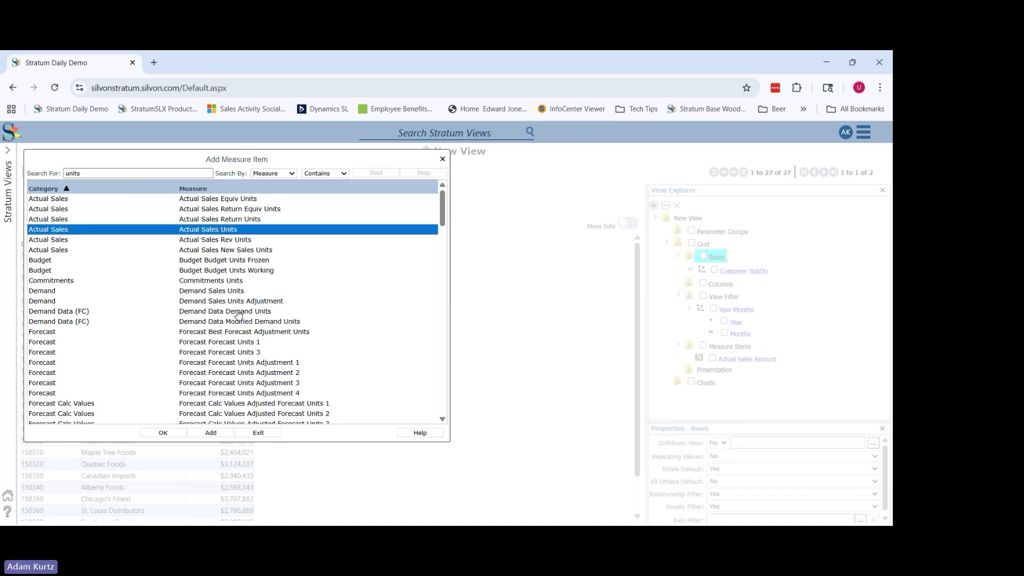
left_click(224, 432)
left_click(254, 432)
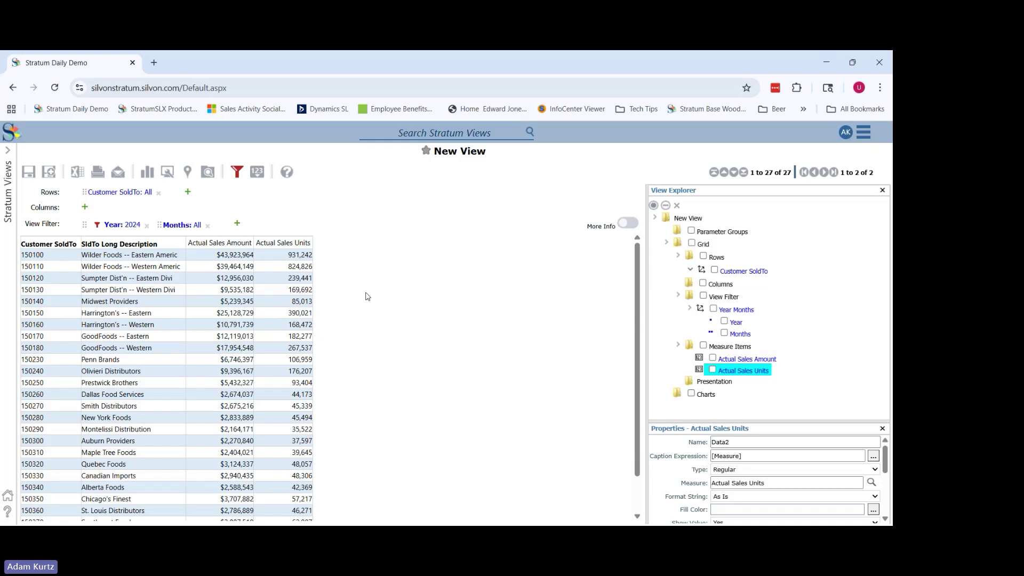
Start a new calculated measure item and list the view's measure items for its expression.
right_click(298, 247)
mouse_move(282, 302)
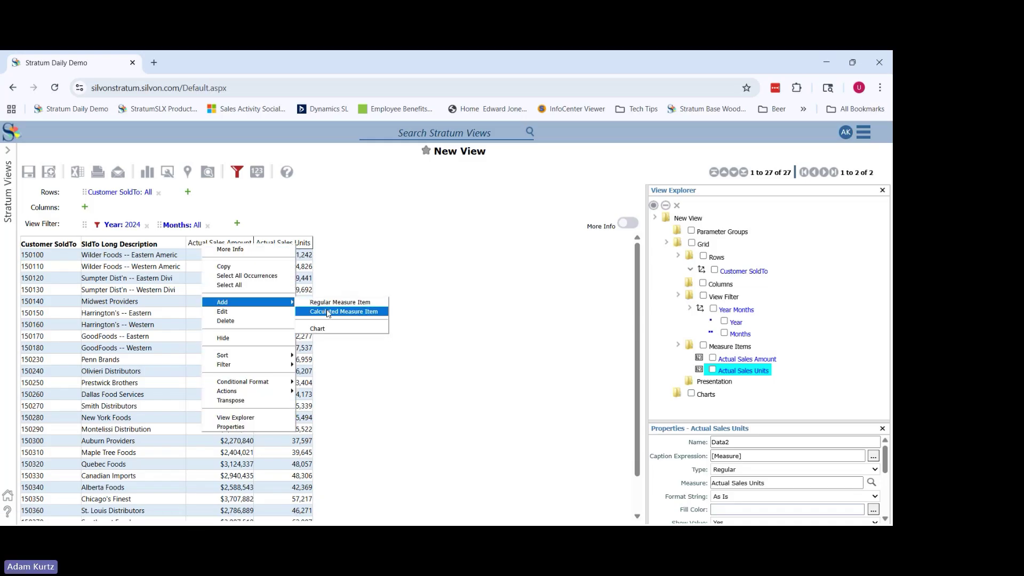
left_click(328, 313)
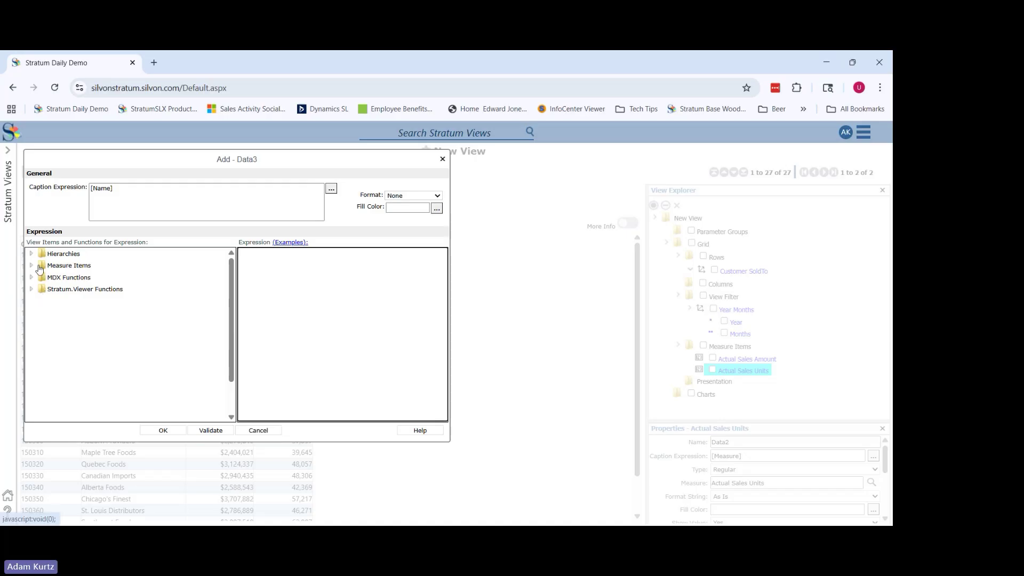
left_click(37, 267)
left_click(95, 278)
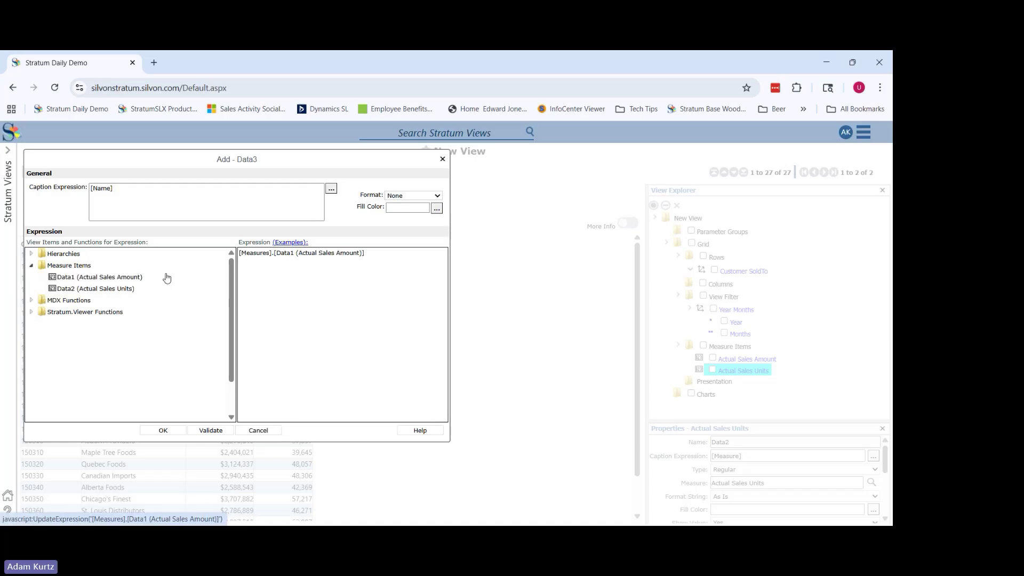
key("ctrl+a")
key("BackSpace")
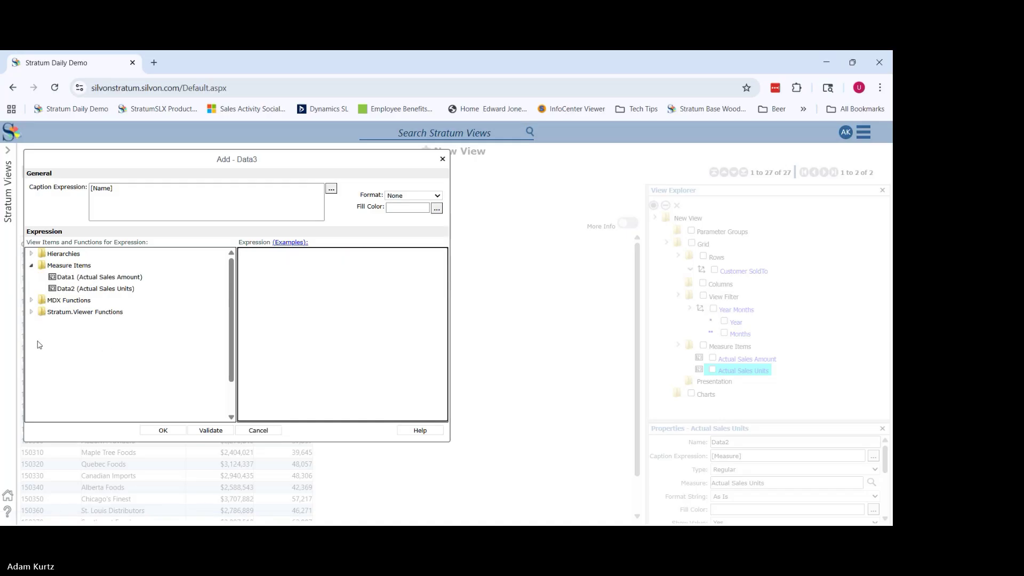
Build the expression with Divide With Zero Check, dividing Data1 (Actual Sales Amount) by Data2 (Actual Sales Units).
left_click(32, 312)
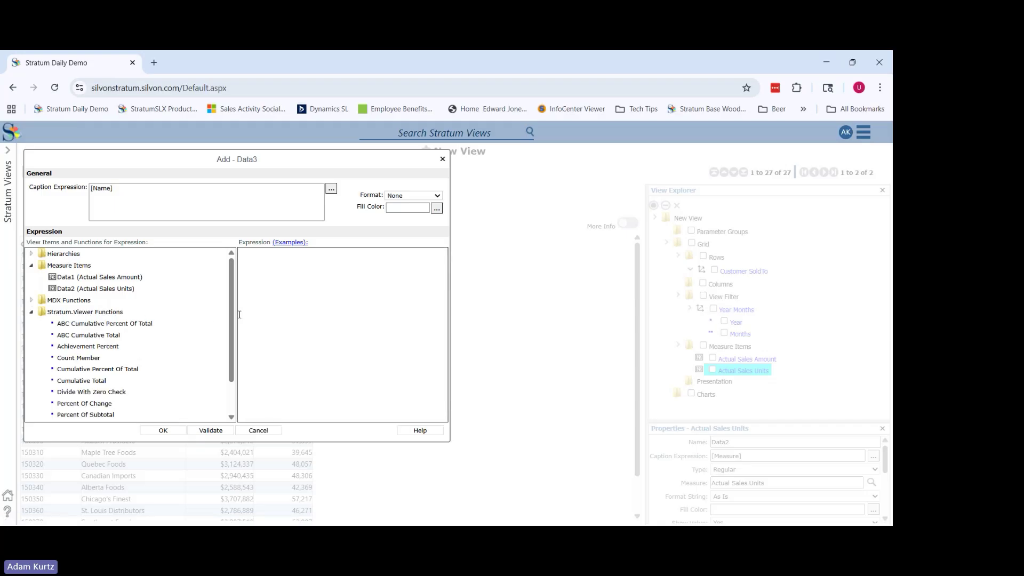
scroll(234, 336, "down", 2)
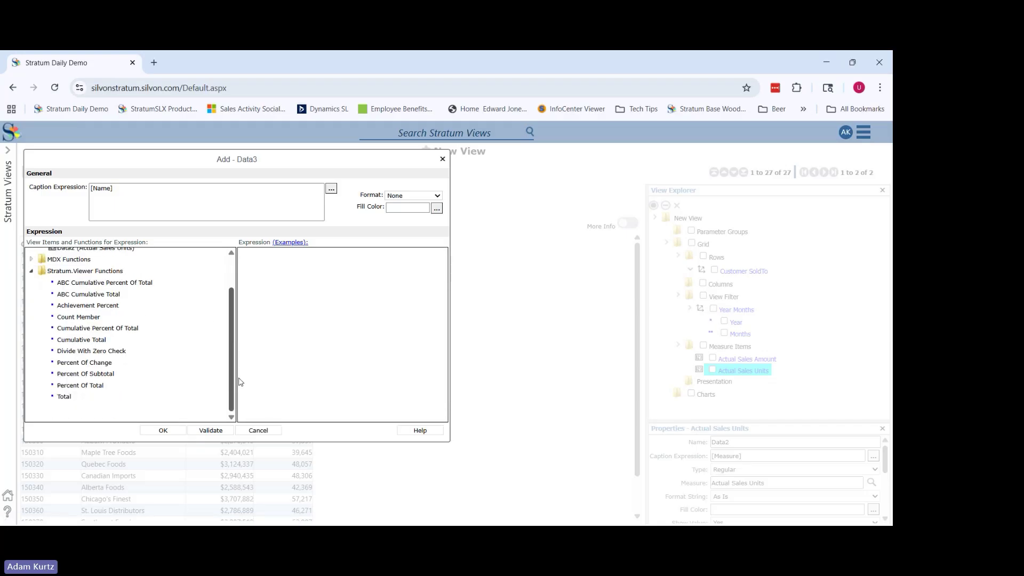
left_click(114, 353)
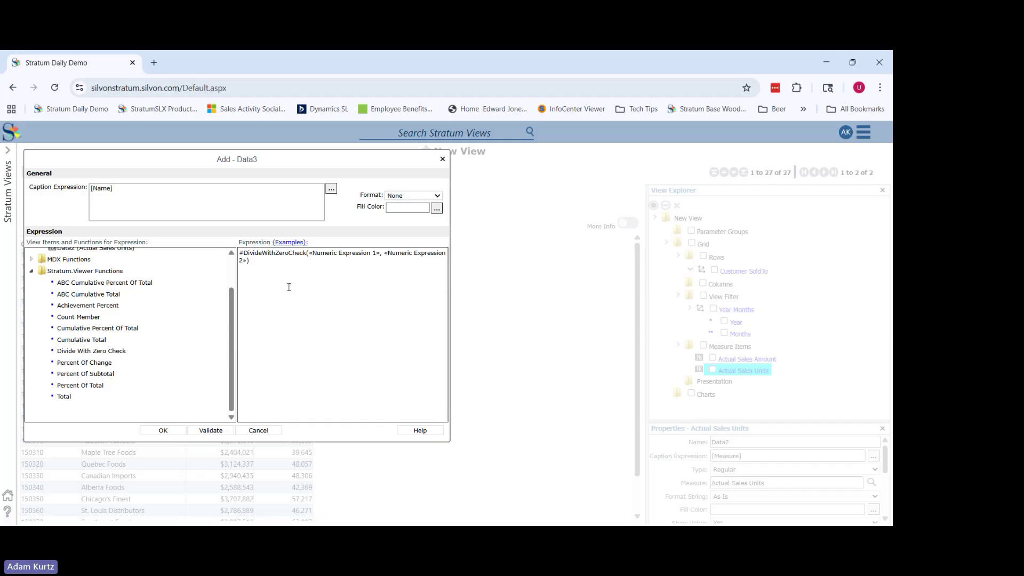
scroll(128, 298, "up", 2)
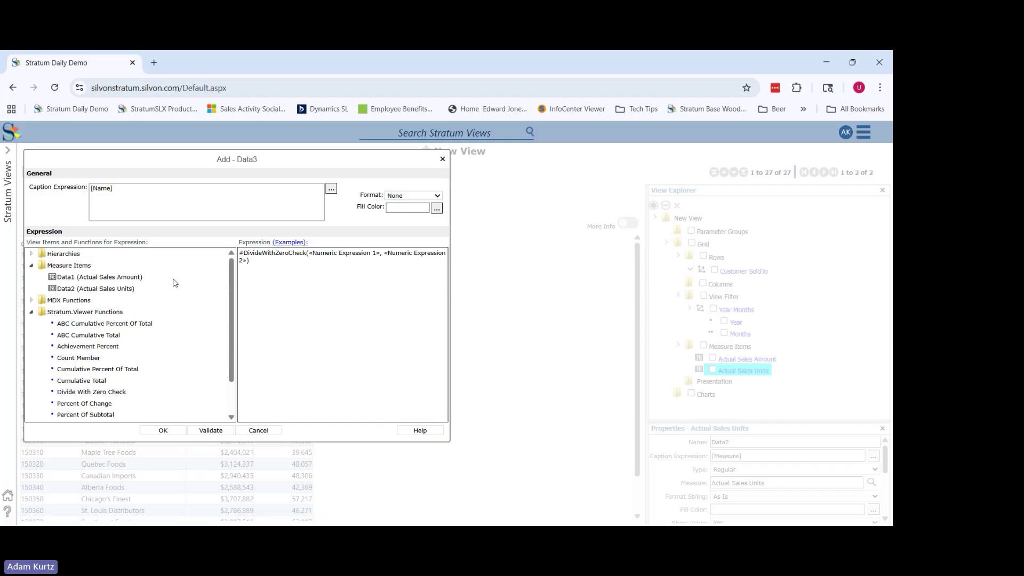
left_click(127, 277)
left_click(125, 288)
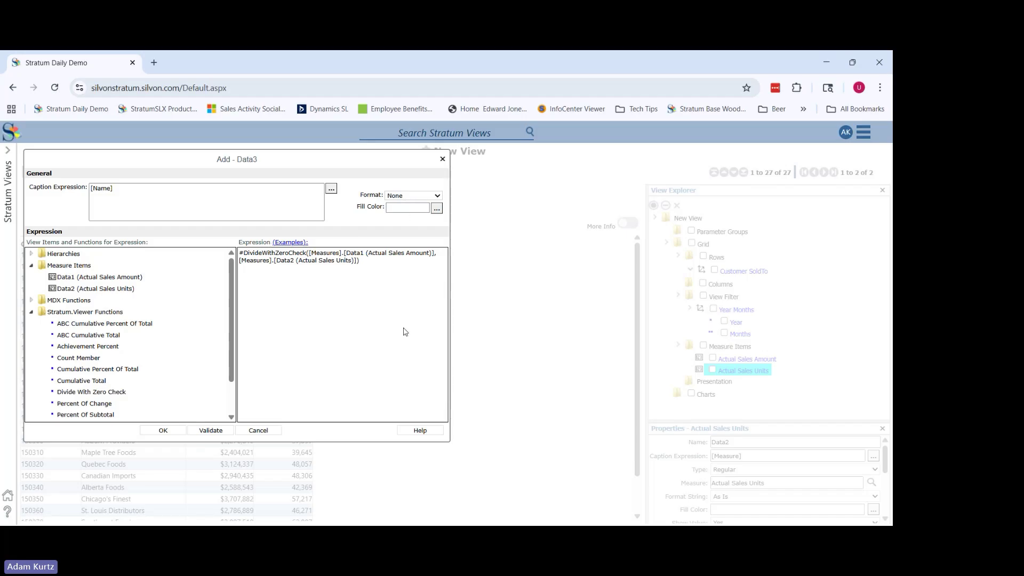
Set the calculated measure's format to $#,##0.00 and its caption to ASP, and add it to the view.
left_click(411, 408)
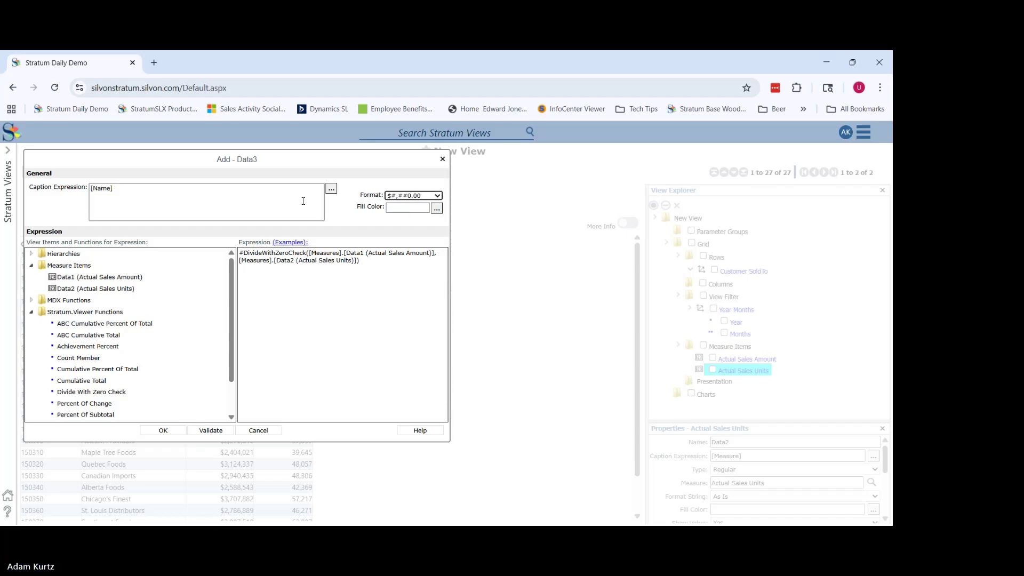
left_click(180, 191)
type("ASP")
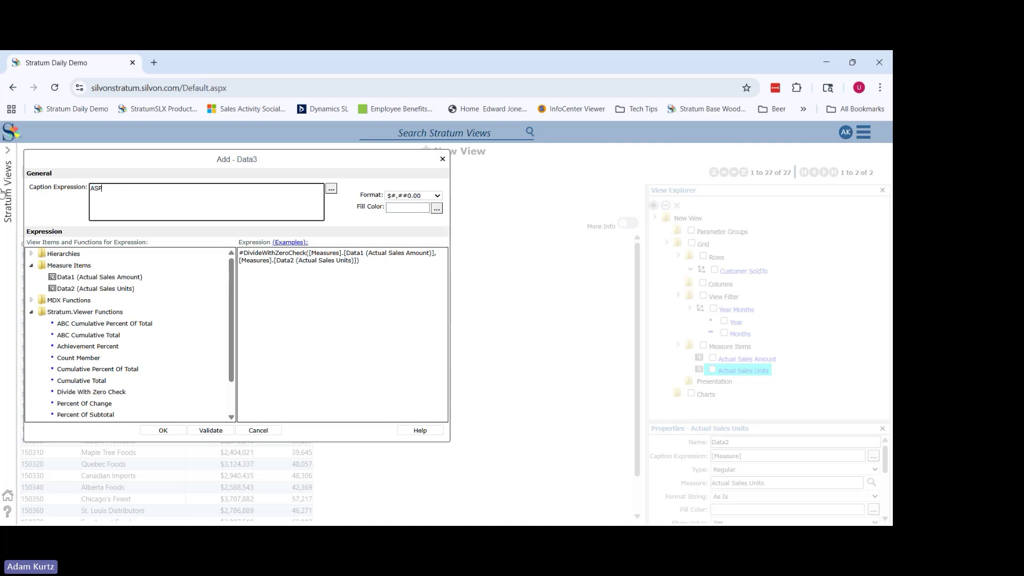
left_click(145, 429)
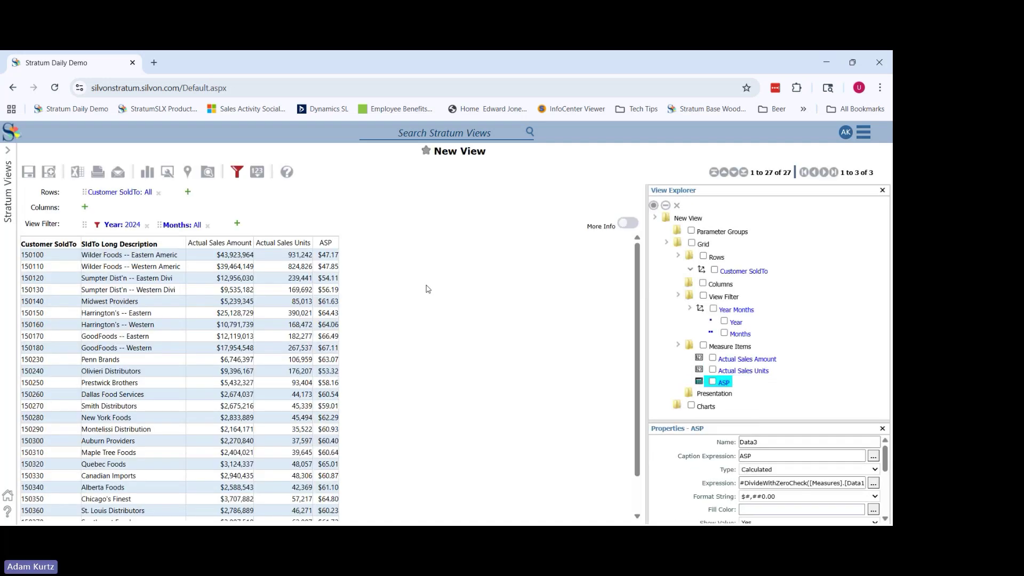
Sort the view by the ASP measure in descending order.
right_click(326, 245)
mouse_move(316, 310)
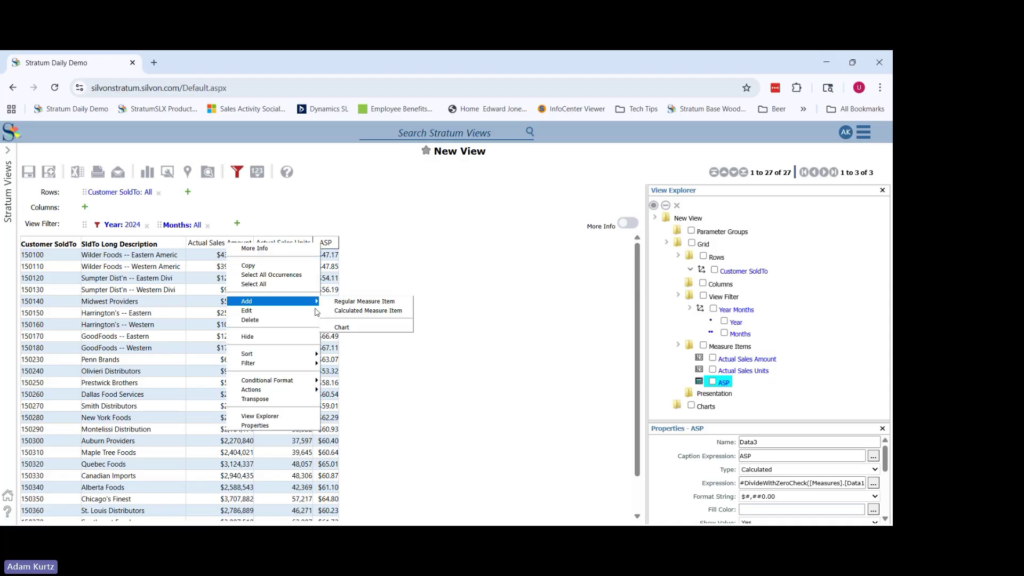
mouse_move(312, 354)
left_click(346, 362)
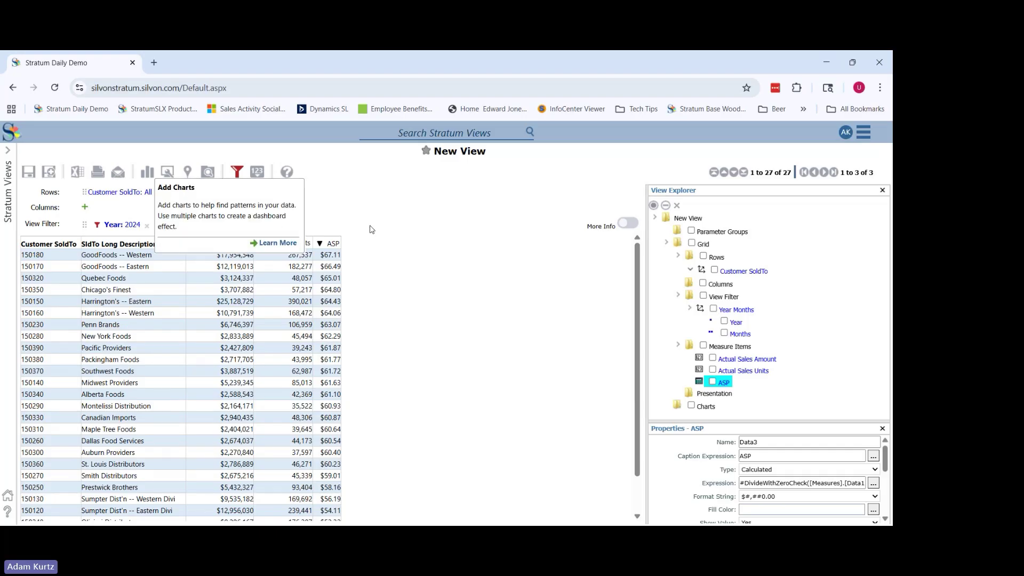
Add the Product hierarchy to the rows and drill down into the customer GoodFoods -- Western.
left_click(191, 196)
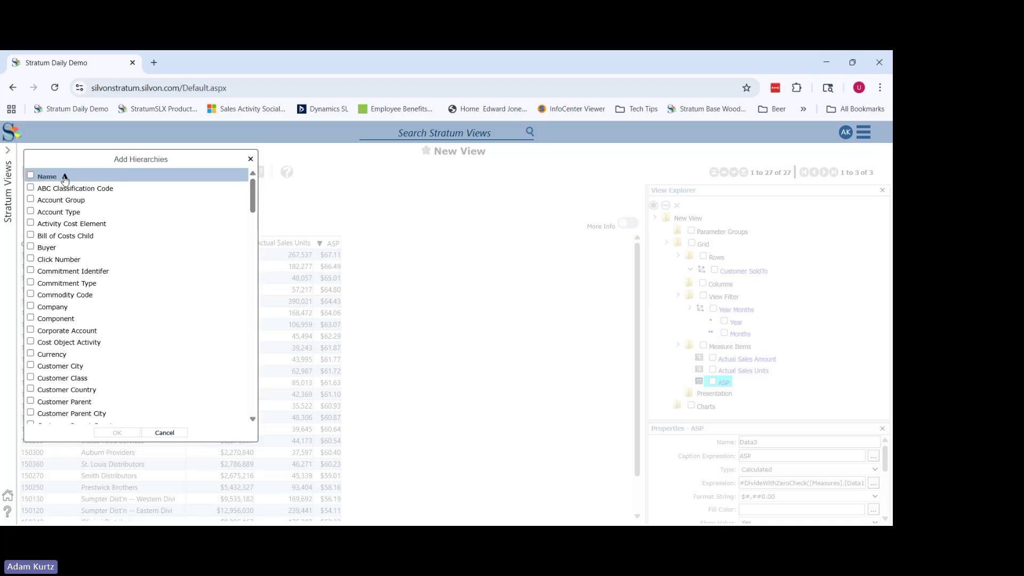
left_click_drag(253, 202, 278, 313)
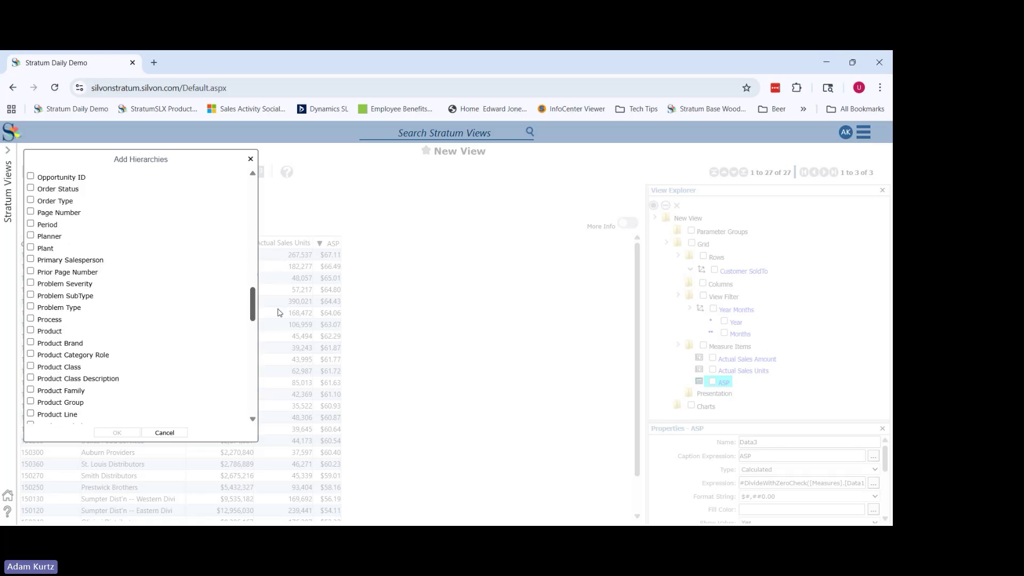
left_click(114, 330)
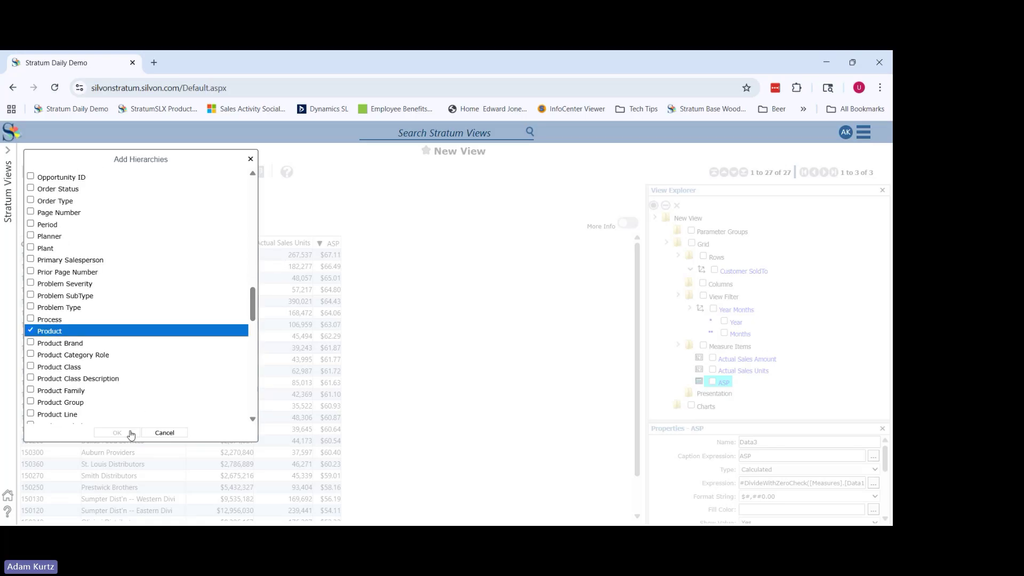
left_click(116, 433)
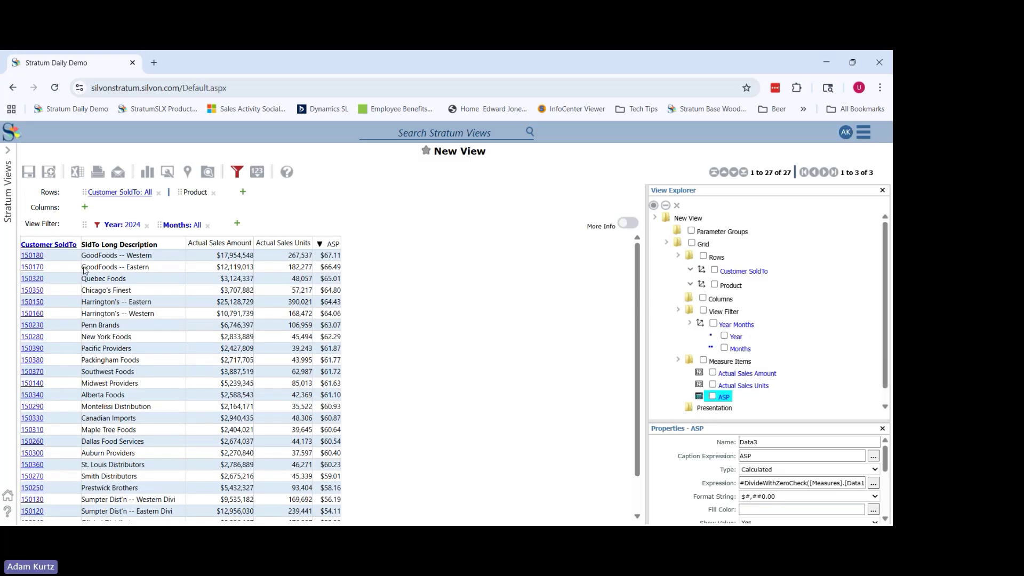
left_click(32, 255)
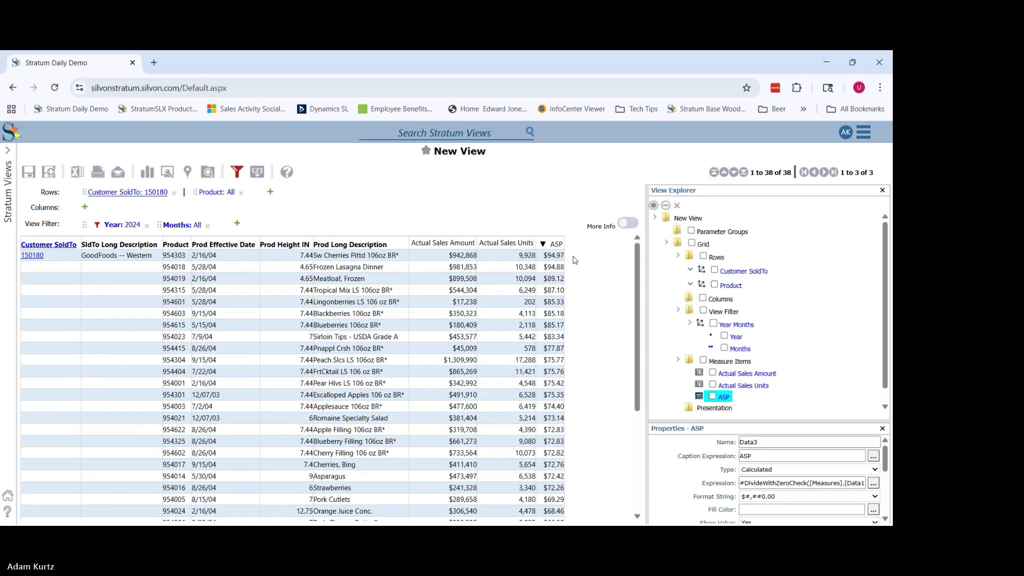
Save the view as "MY ASP View" with type Personal in the SPM Sales & Profitability view group.
left_click(48, 172)
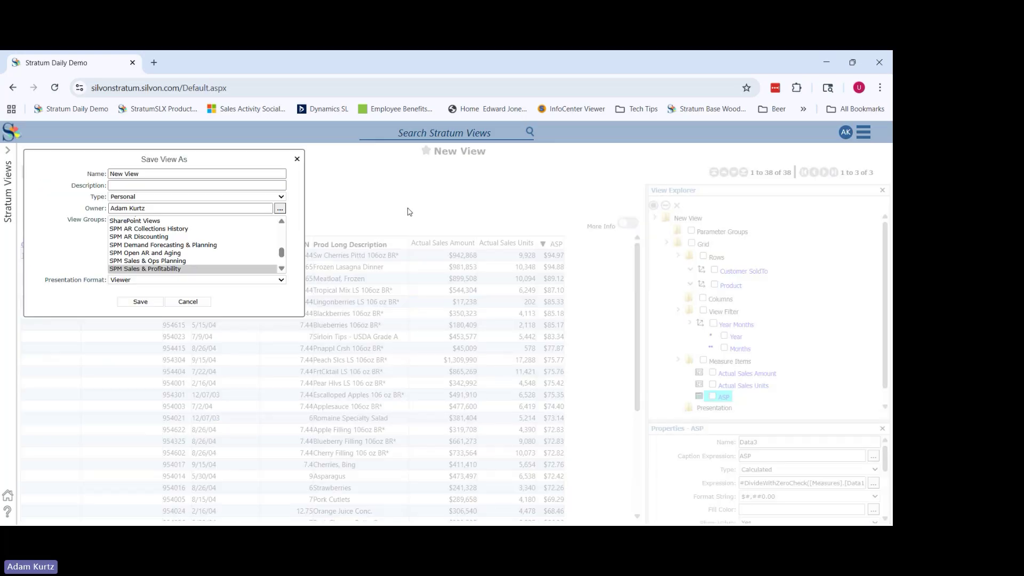
type("MY ASP")
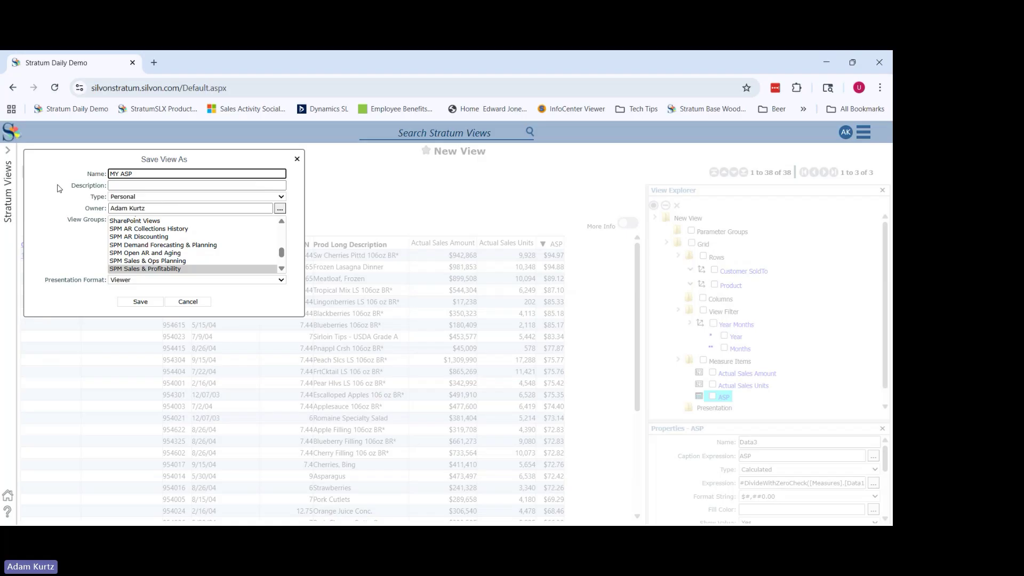
type(" View")
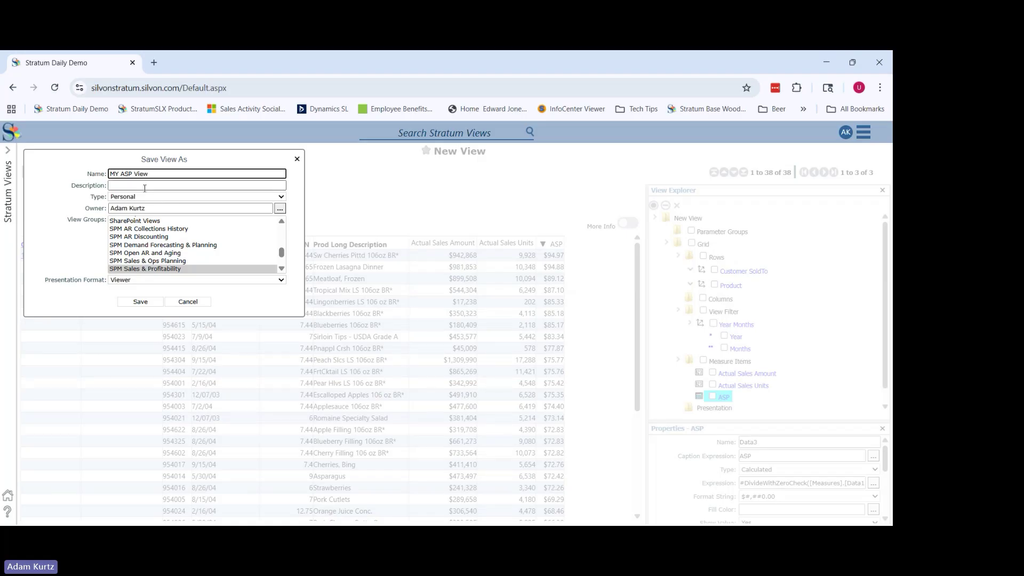
left_click(121, 202)
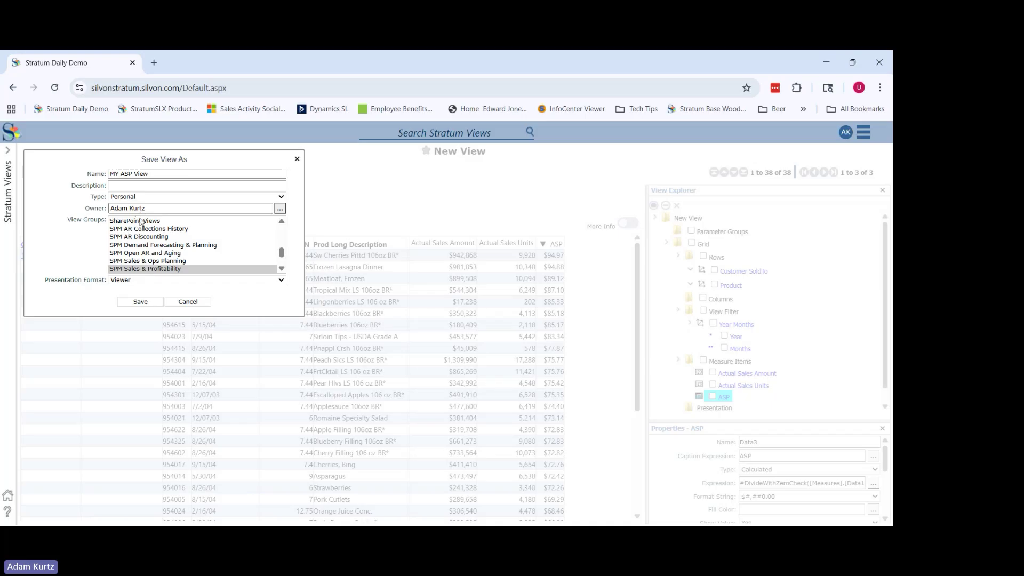
left_click(137, 226)
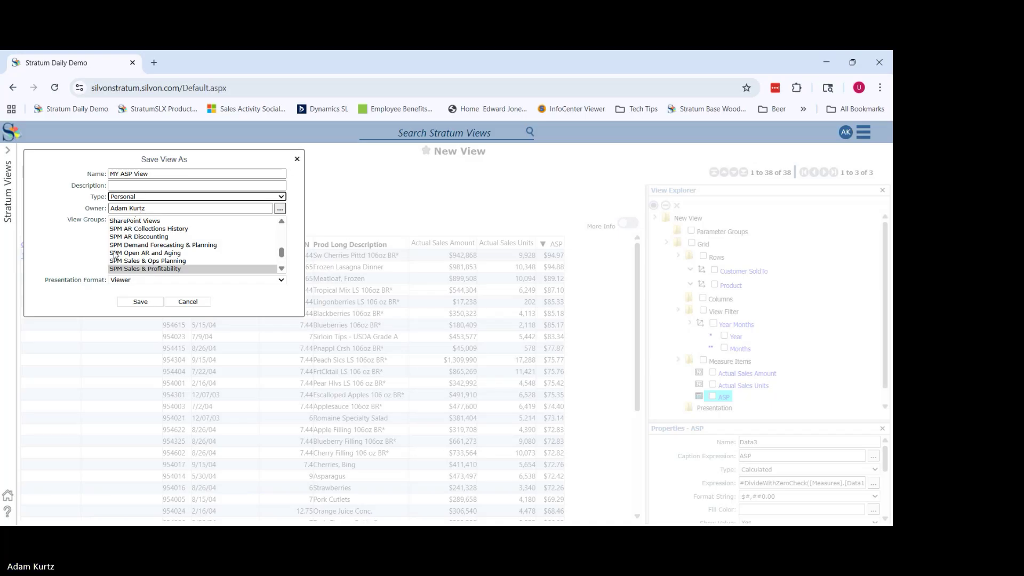
left_click(142, 303)
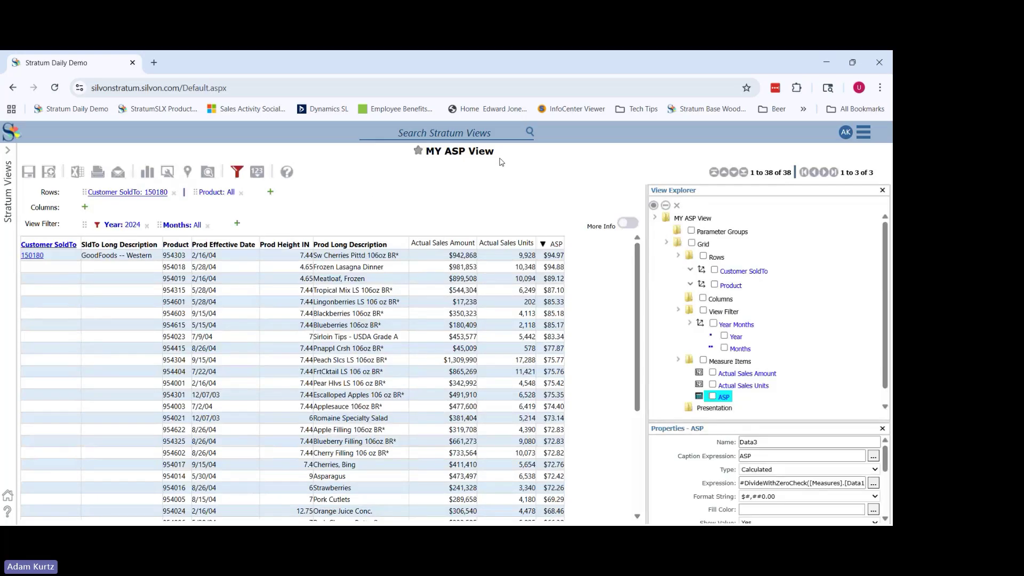
Reload Stratum and reopen MY ASP View from the SPM Sales & Profitability group.
left_click(54, 89)
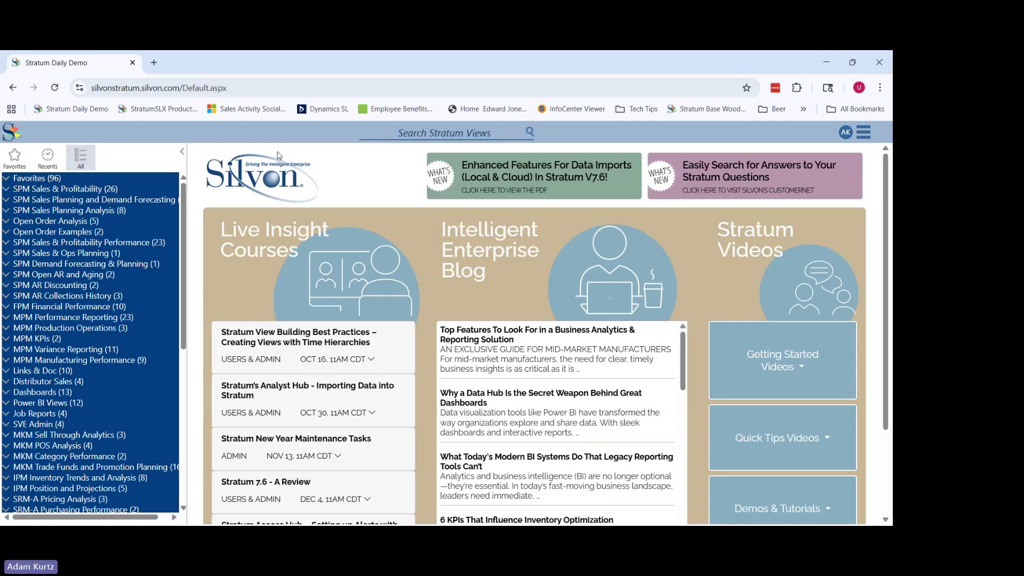
left_click(104, 192)
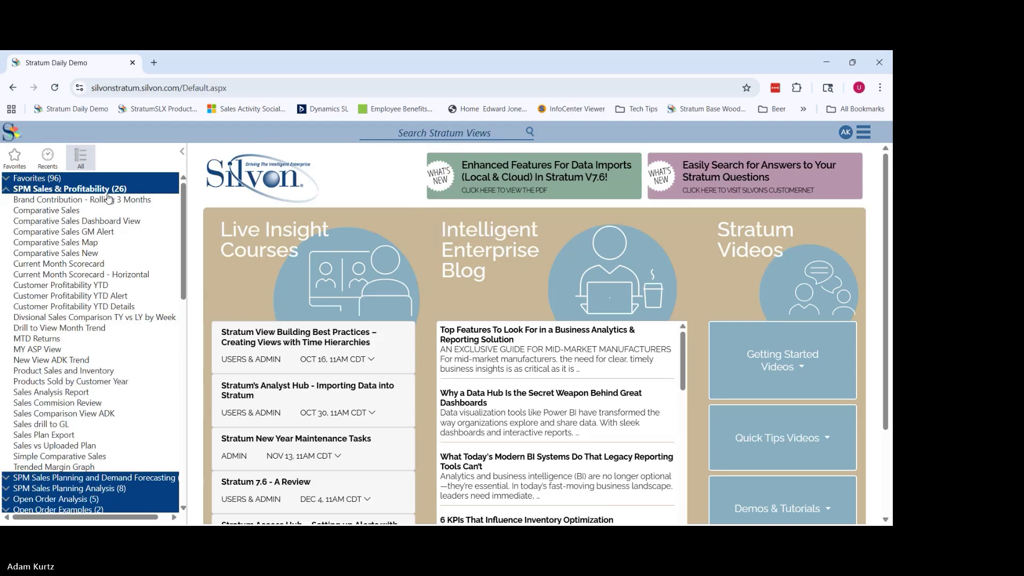
left_click(56, 350)
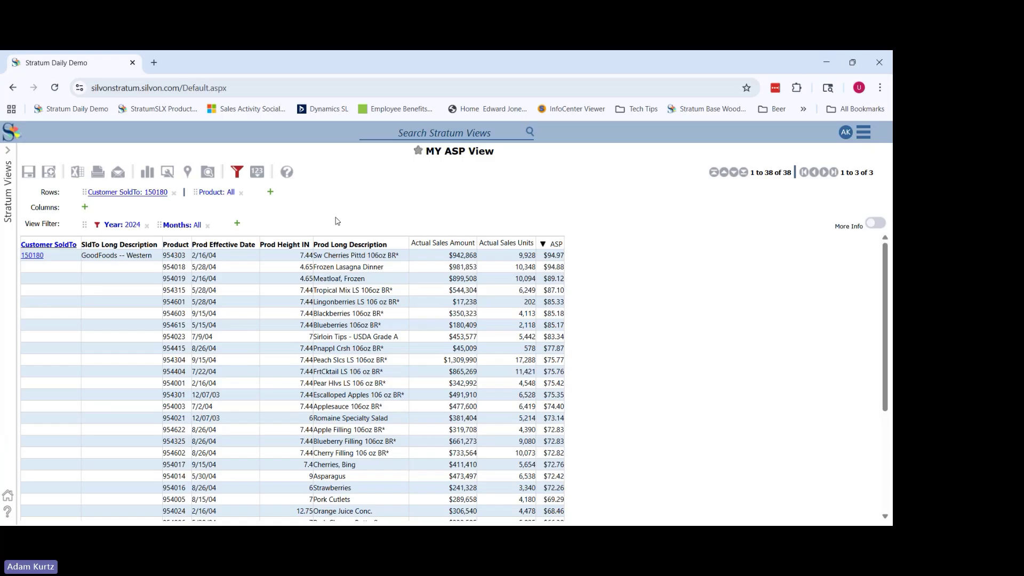
Filter the Months view filter to January, February, March and April of 2024.
right_click(187, 230)
mouse_move(160, 288)
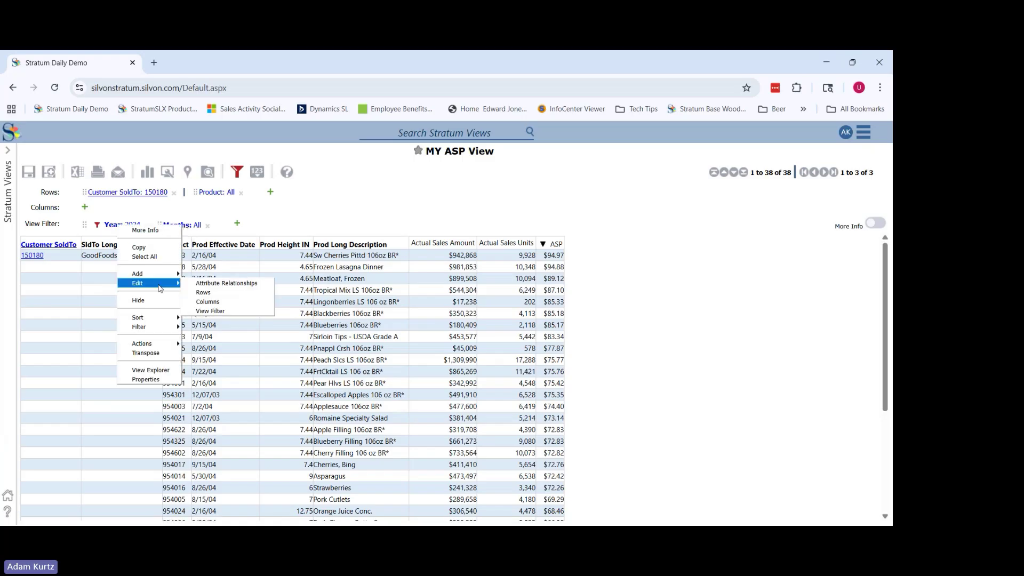
mouse_move(139, 327)
left_click(206, 328)
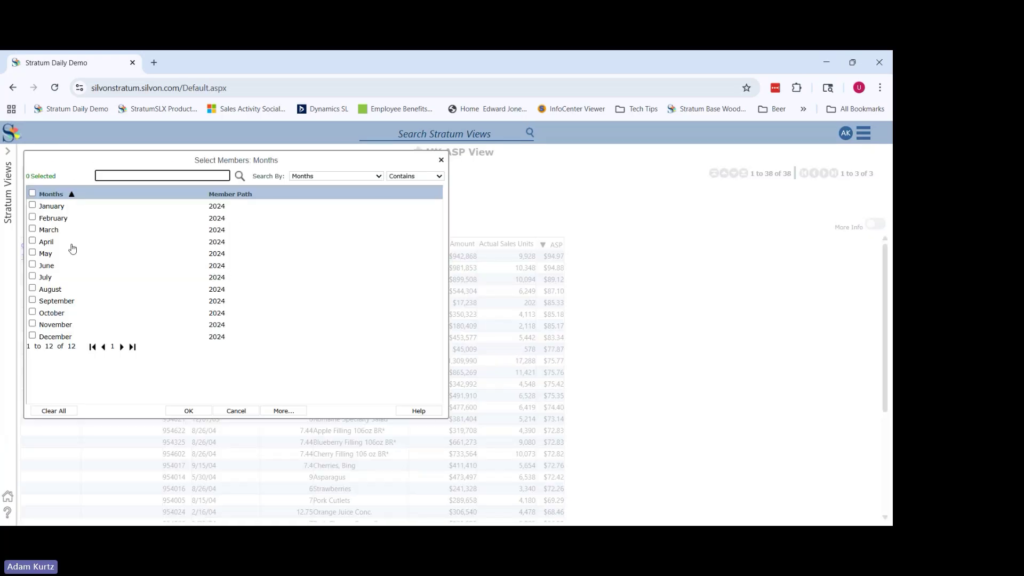
left_click(32, 205)
left_click(32, 217)
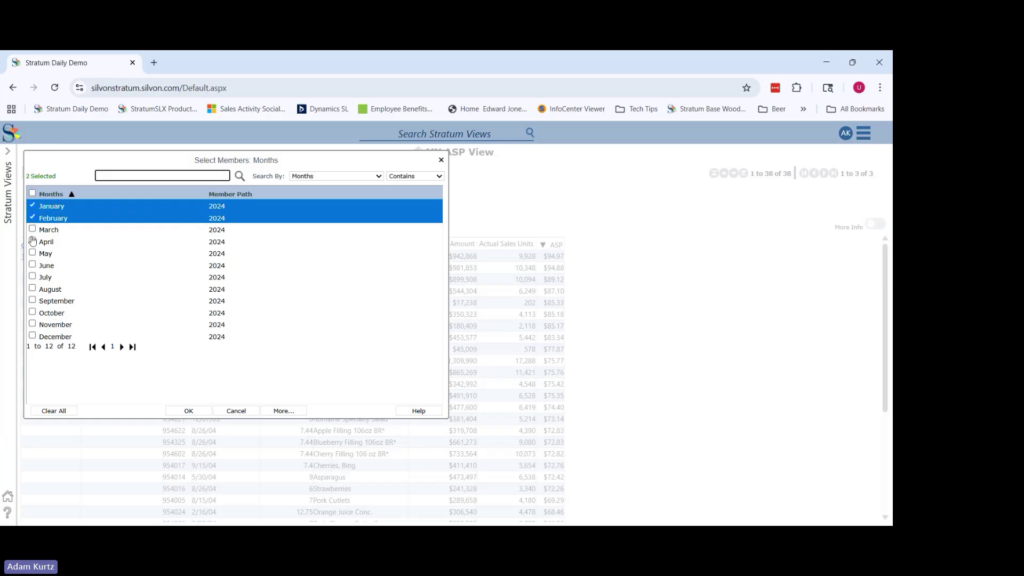
left_click(32, 241)
left_click(32, 230)
left_click(32, 241)
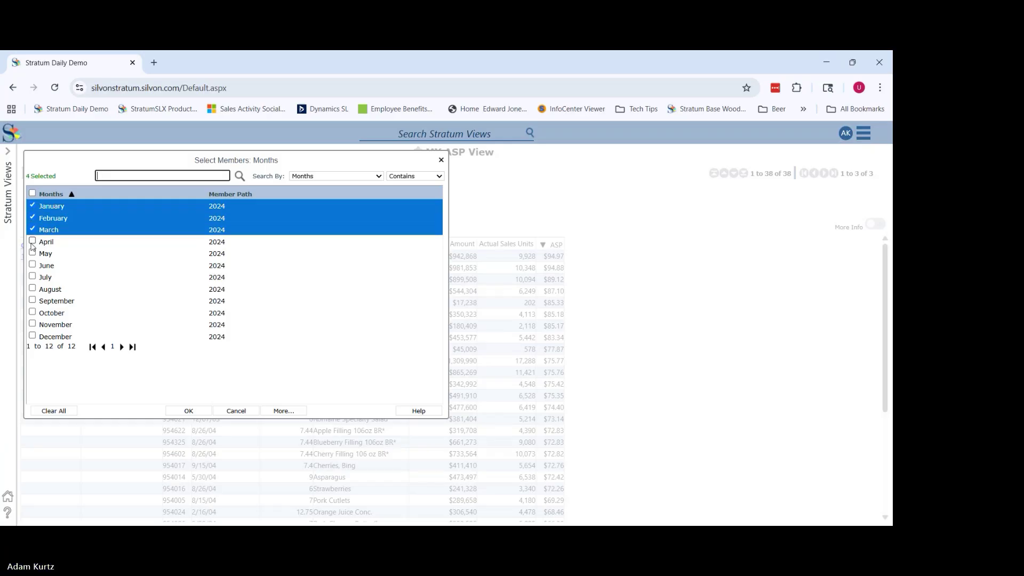
left_click(194, 411)
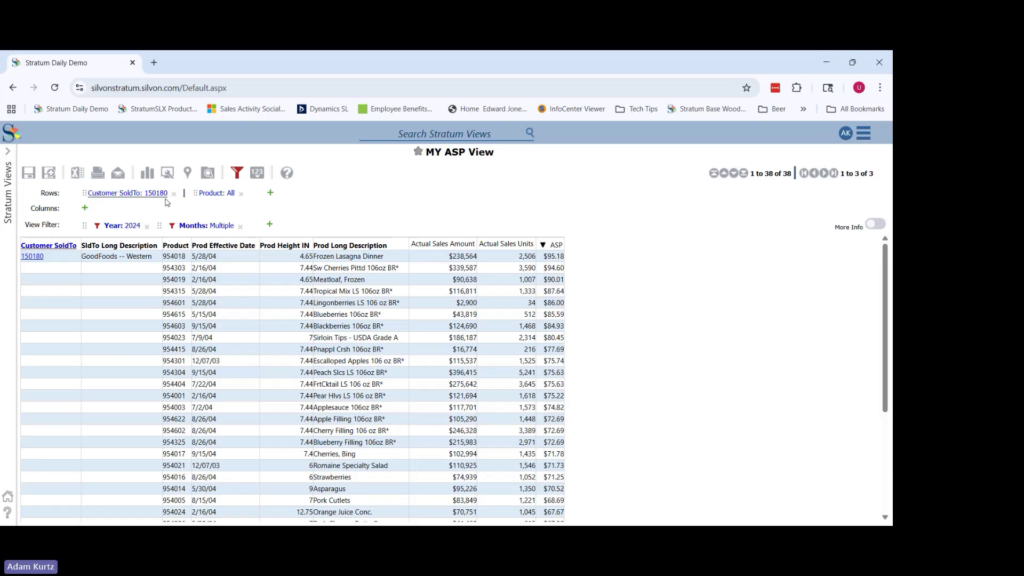
Open the Comparative Sales view and set the To period of the first Actual Sales Amount measure item to 2 Months Ago.
left_click(7, 187)
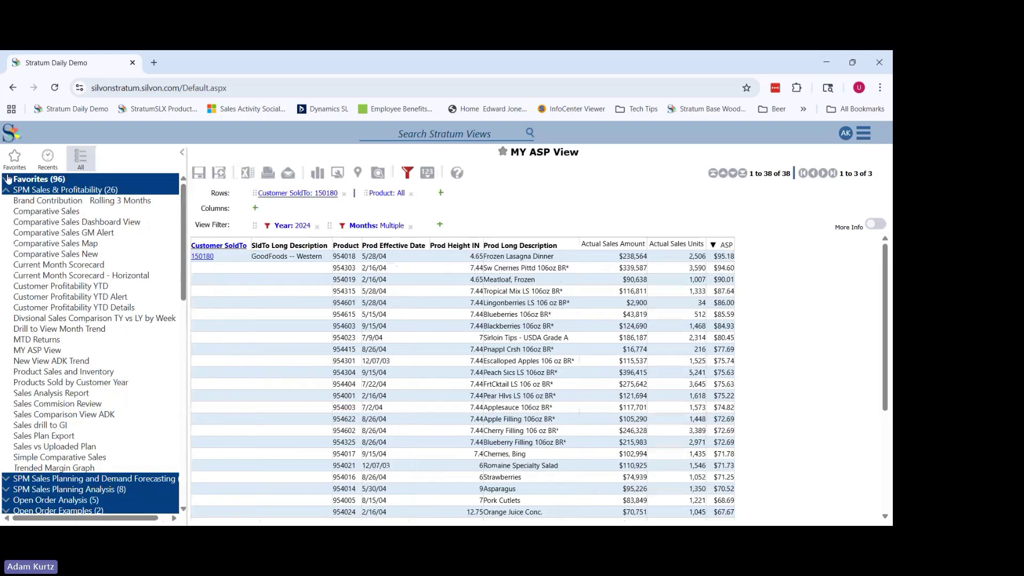
left_click(72, 214)
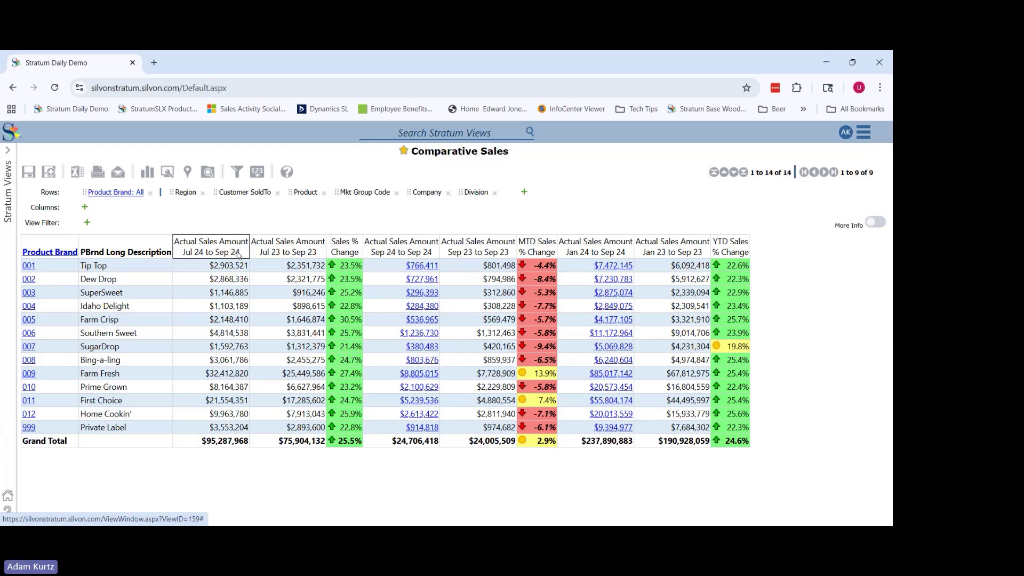
left_click(237, 255)
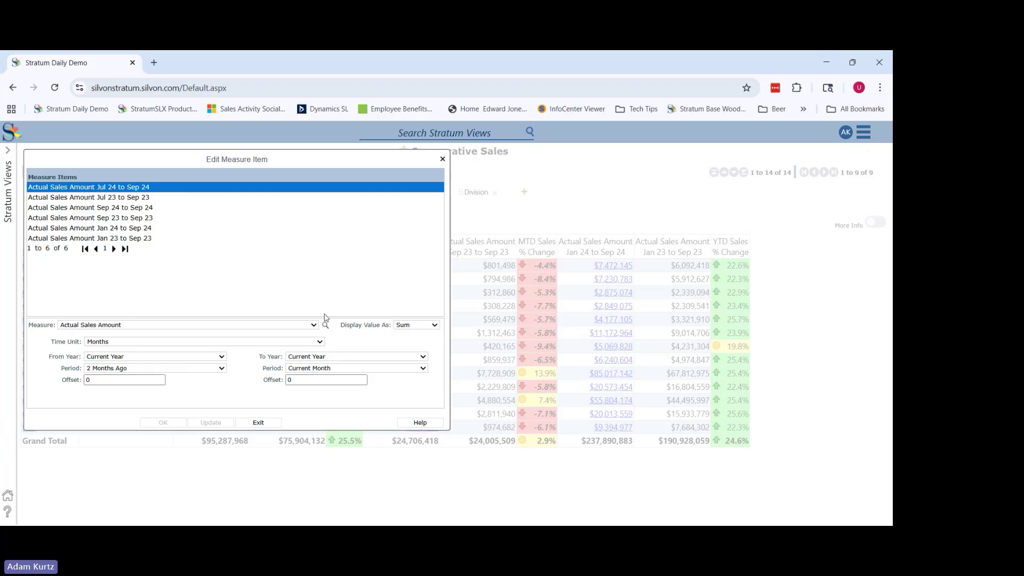
left_click(330, 258)
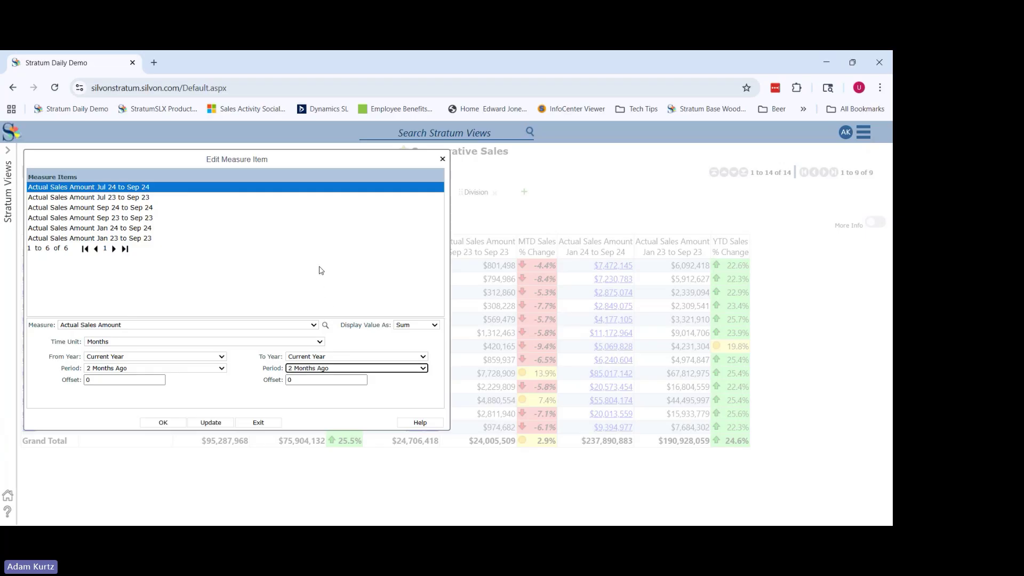
left_click(174, 425)
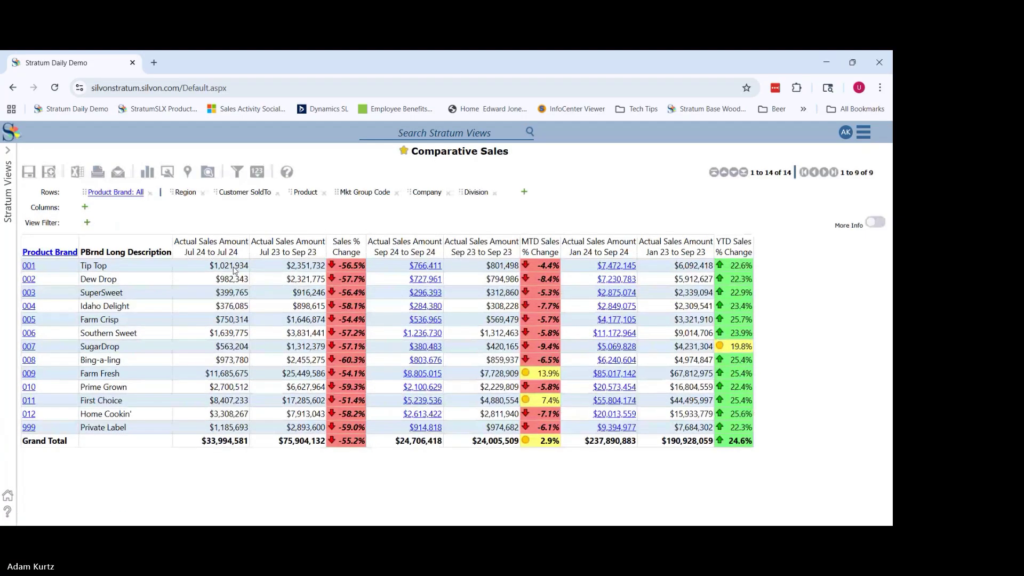
Start adding a regular measure item beside the first one, searching for "sales" and selecting Actual Sales Amount.
right_click(216, 253)
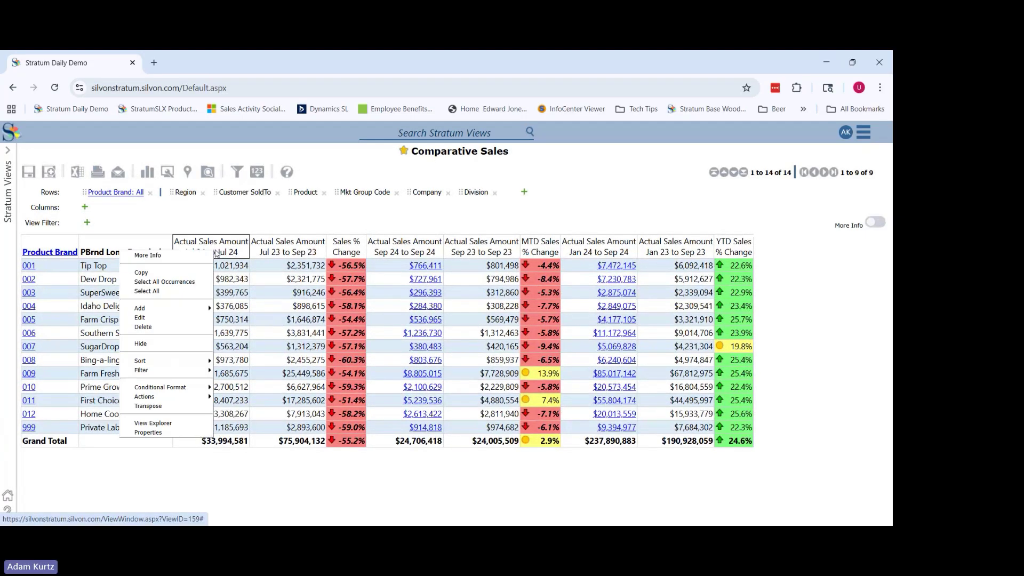
mouse_move(192, 308)
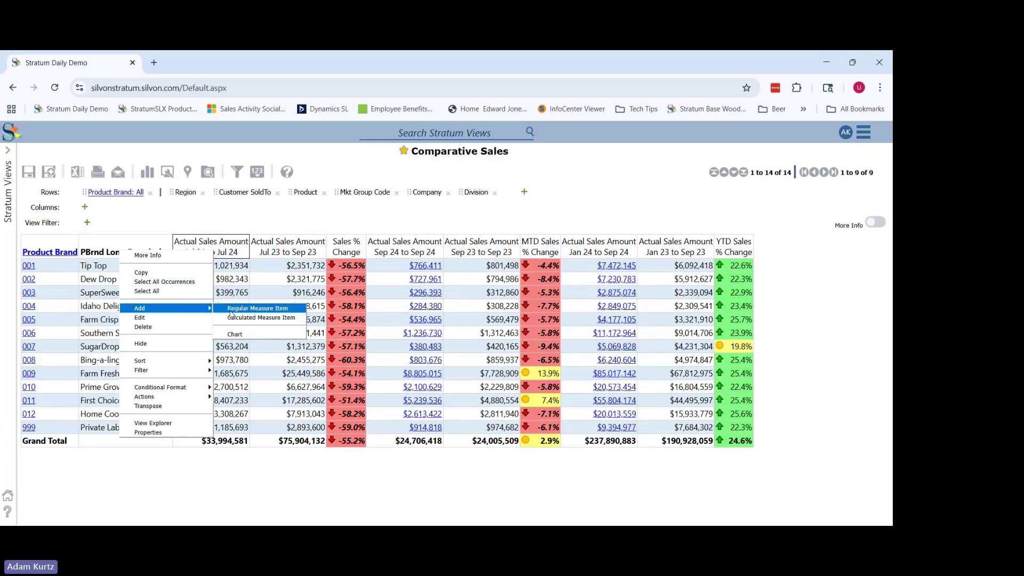
left_click(231, 310)
left_click(136, 174)
type("s")
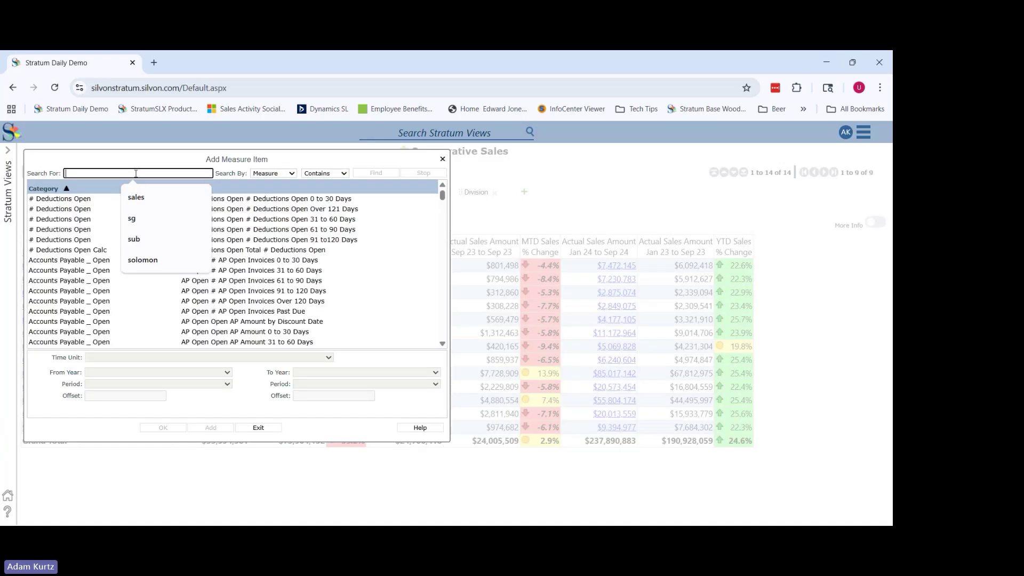
type("ales")
key("Return")
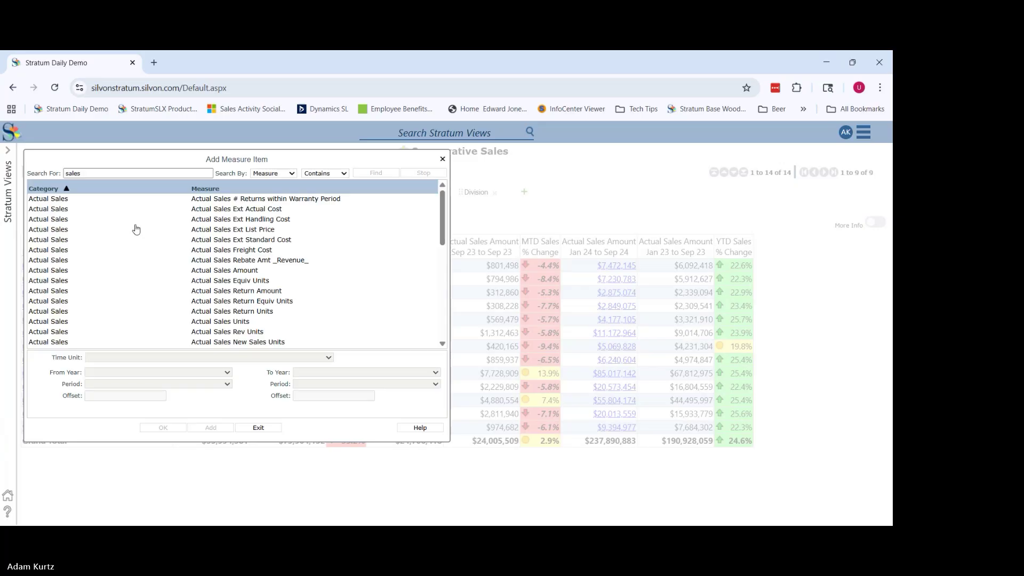
left_click(229, 268)
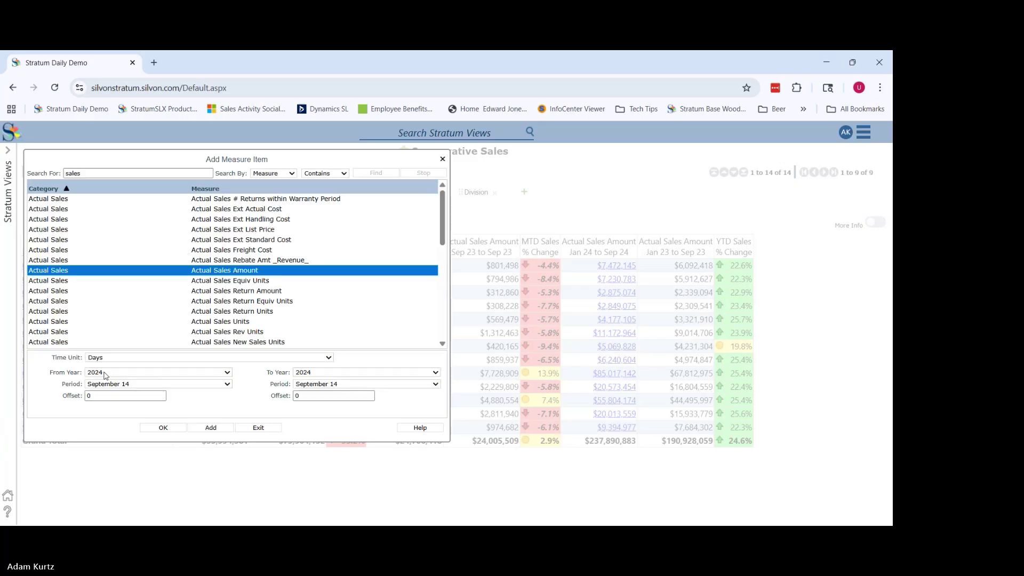
Set the new measure item's time unit to Months with 2 Months Ago of 2024 as both periods, and add it.
left_click(101, 360)
left_click(109, 417)
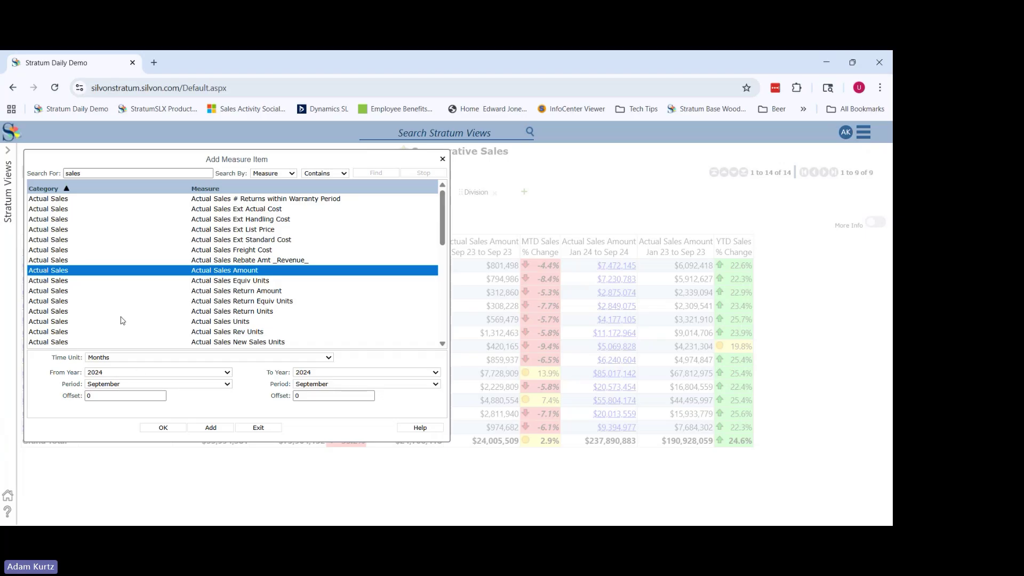
left_click(116, 282)
left_click(320, 282)
left_click(206, 430)
left_click(259, 428)
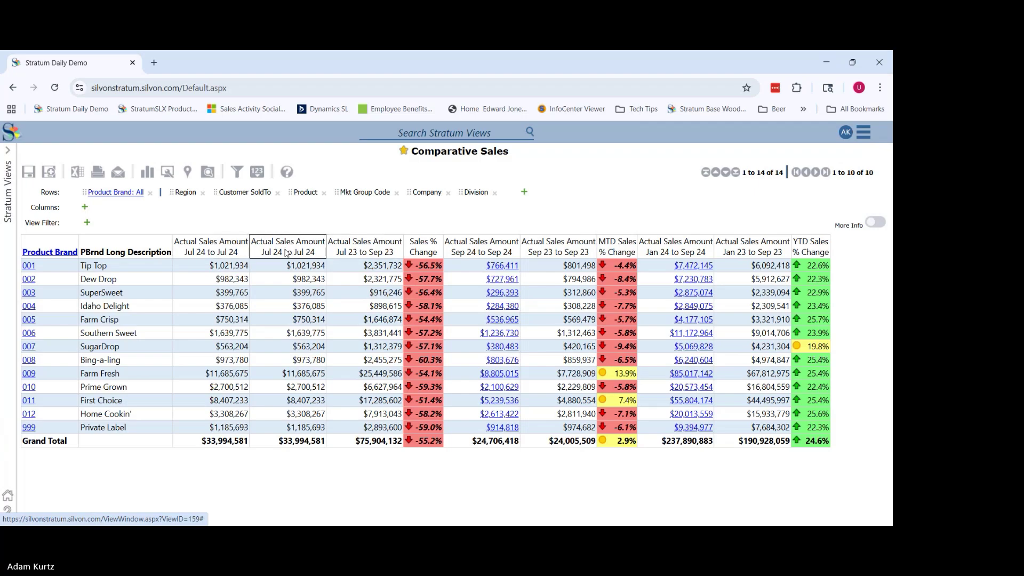
Change both the From and To periods of the second Actual Sales Amount measure item to Previous Month.
right_click(286, 253)
left_click(227, 318)
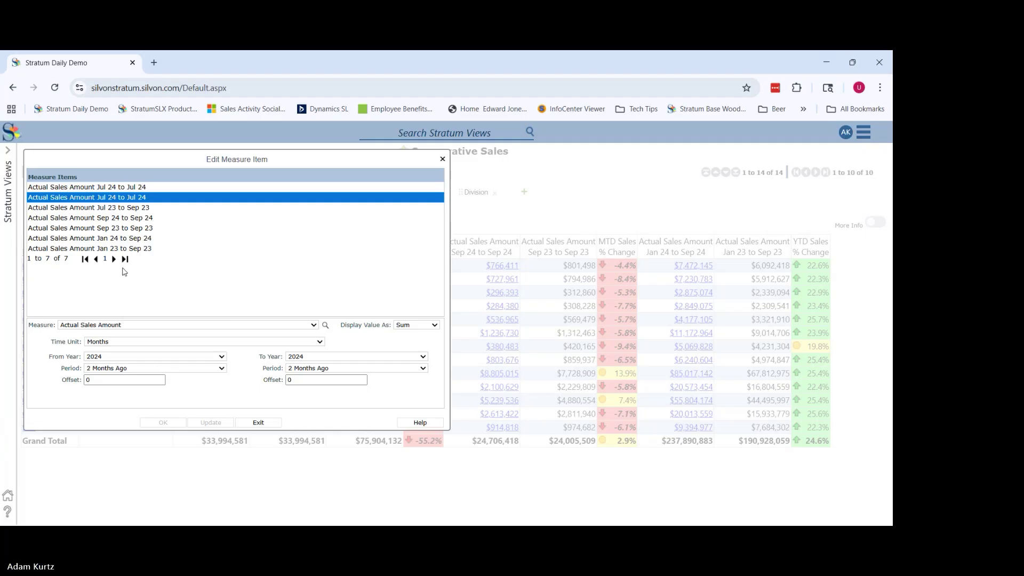
left_click(127, 313)
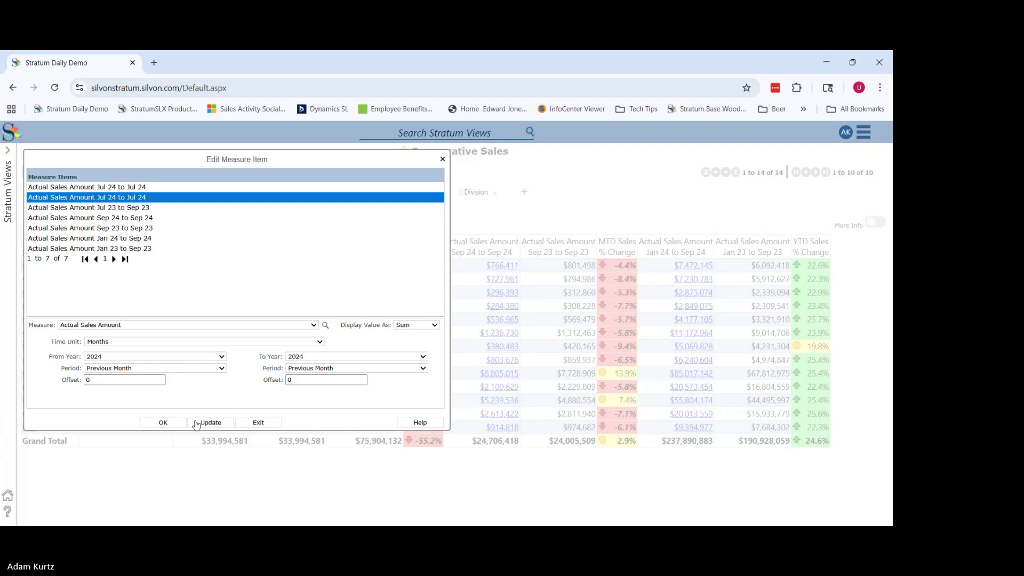
left_click(166, 422)
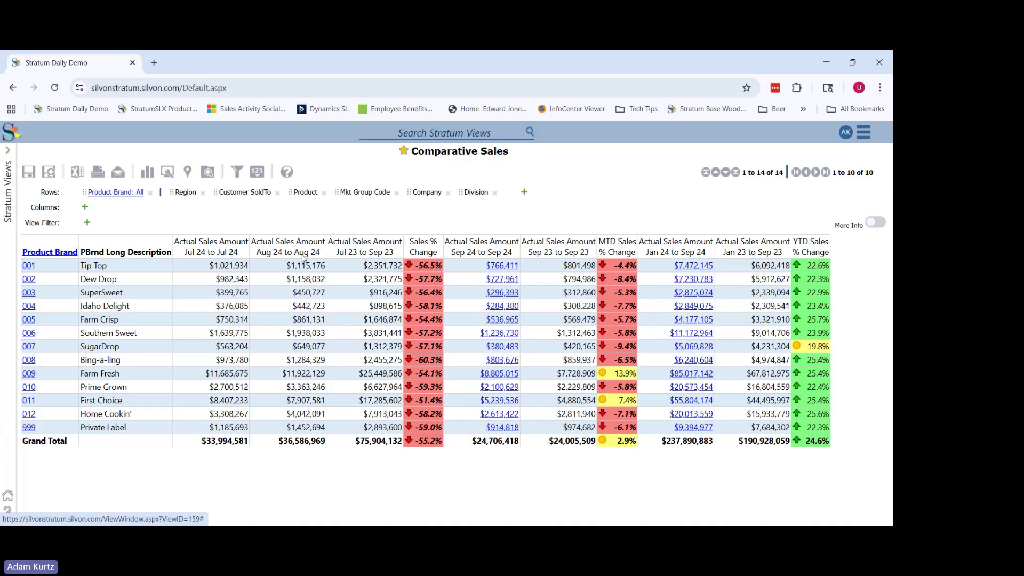
Set the Time Range property of Measure Items to No in the View Explorer, accepting removal of all existing measure items.
left_click(207, 171)
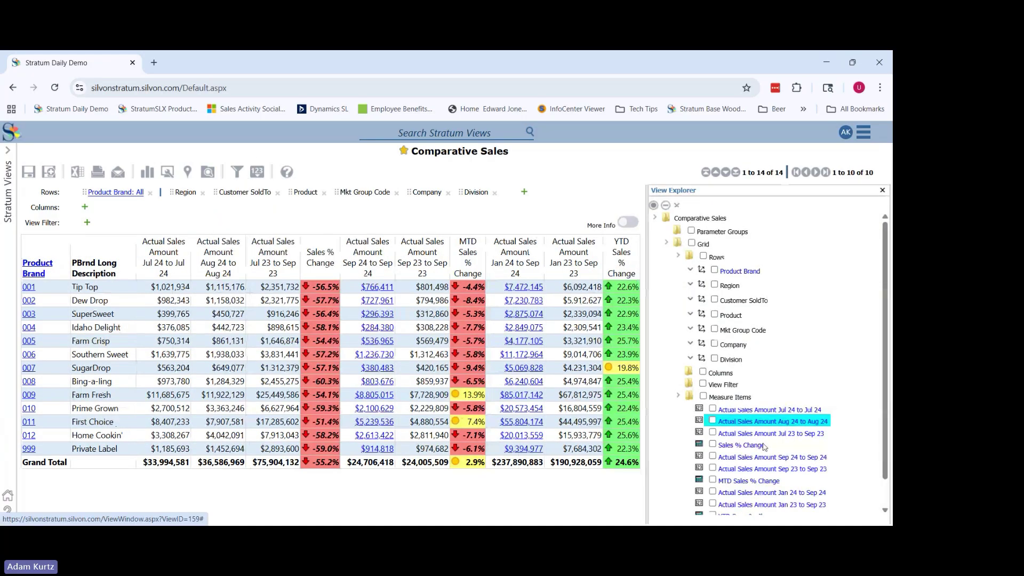
left_click(730, 398)
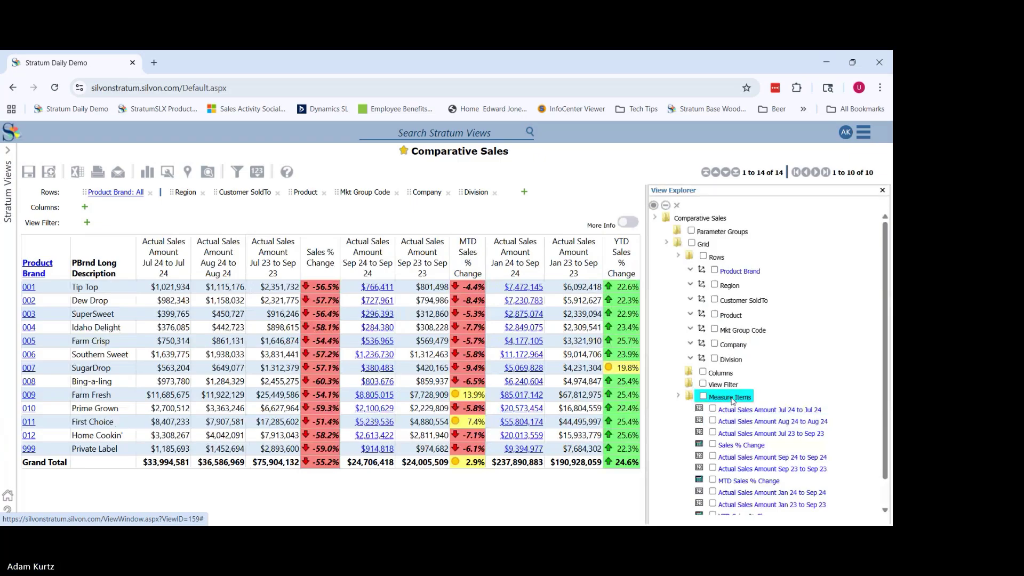
right_click(732, 400)
left_click(692, 430)
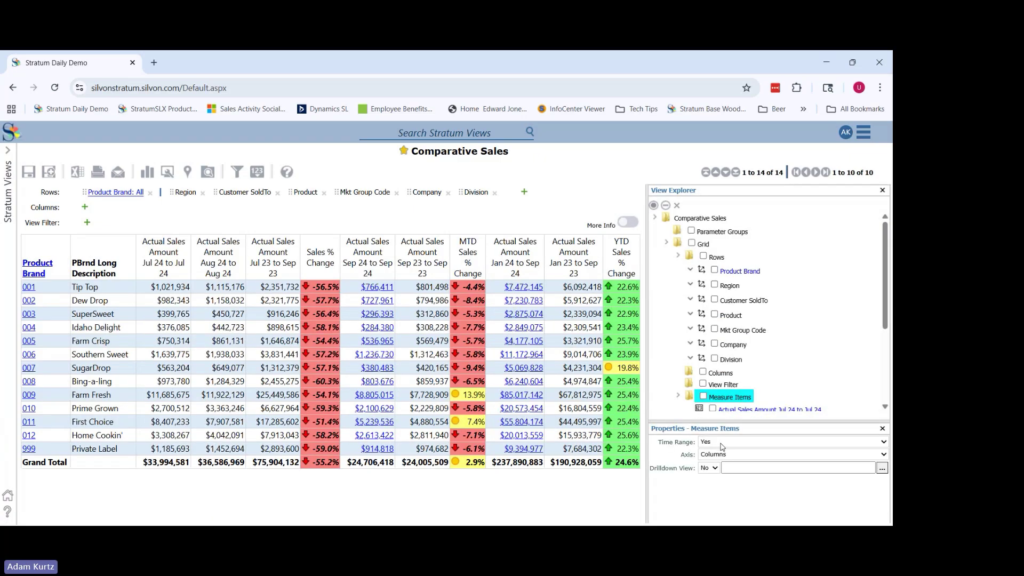
left_click(720, 460)
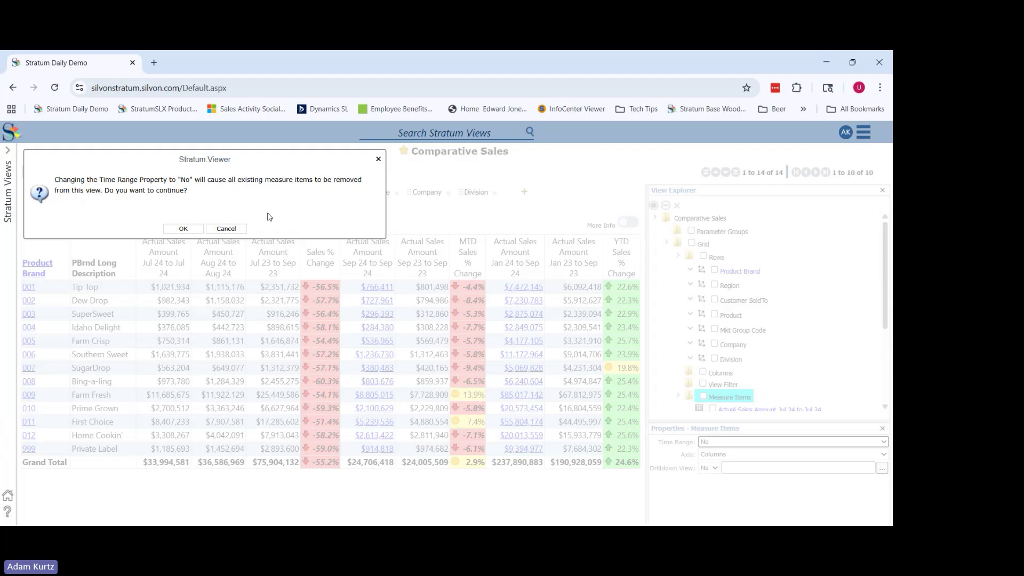
left_click(183, 229)
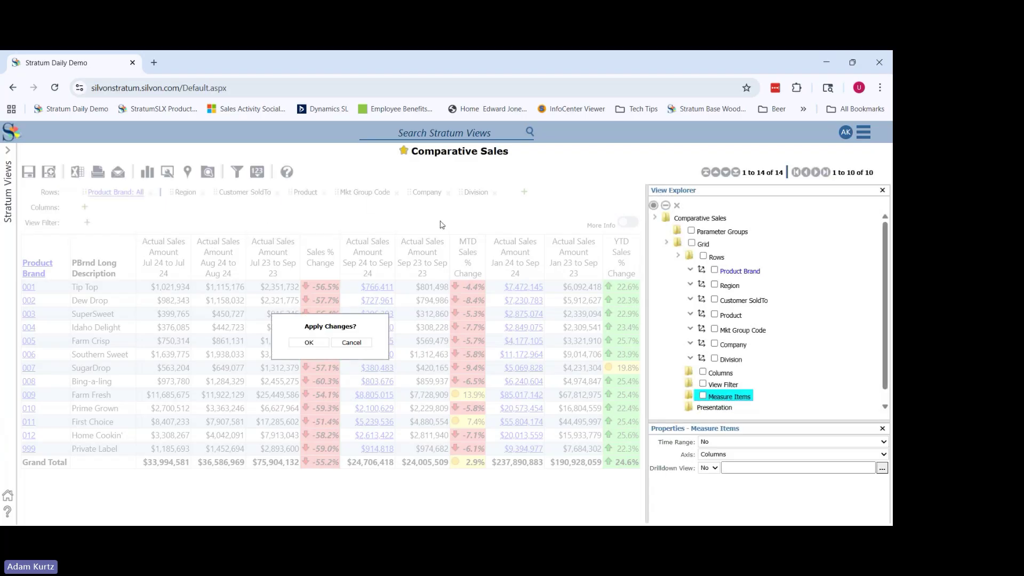
Search the measures for "sales" and add Actual Sales Amount as a measure item without a time range.
right_click(728, 400)
left_click(666, 401)
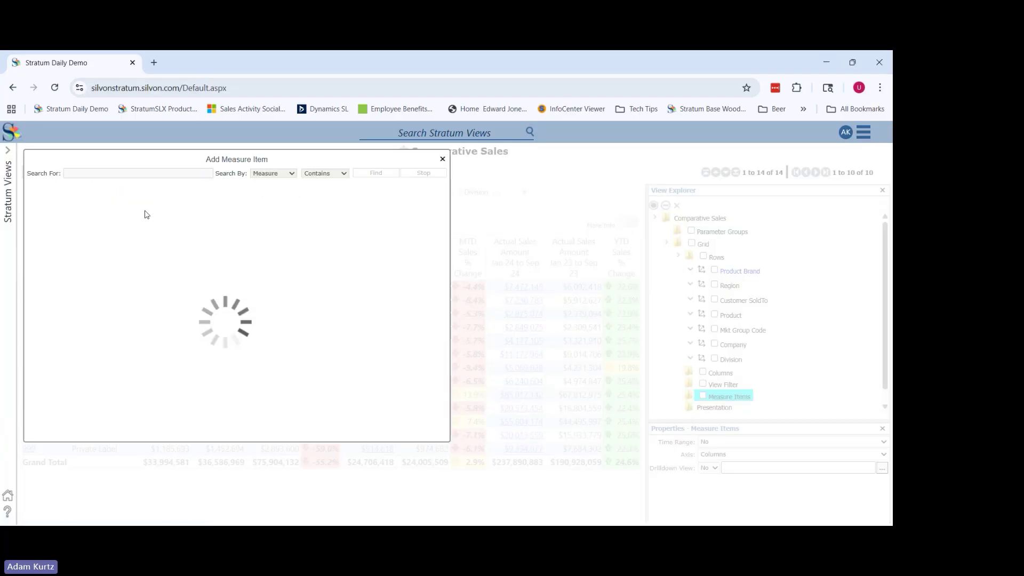
left_click(83, 173)
type("sales")
key("Return")
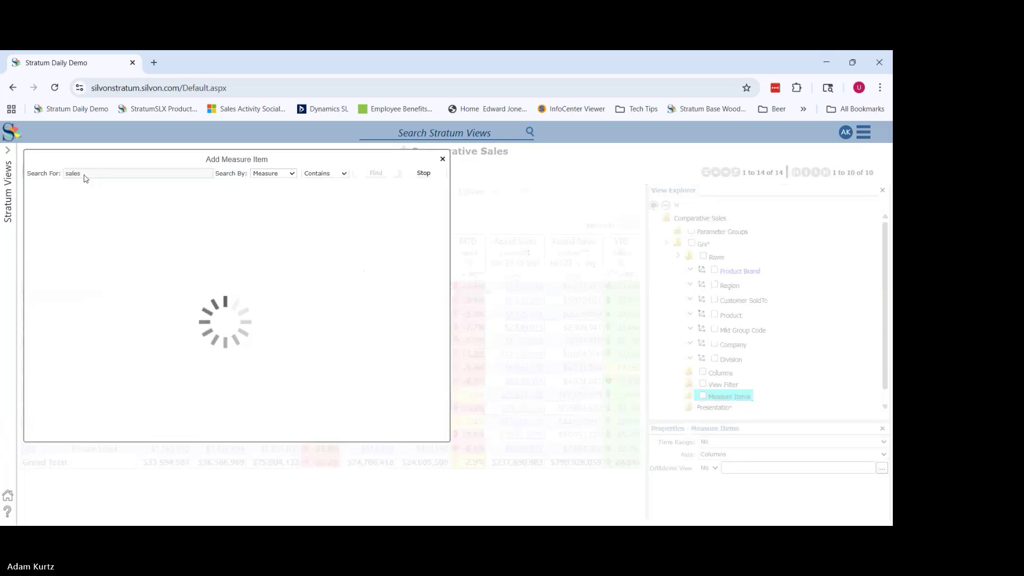
left_click(224, 271)
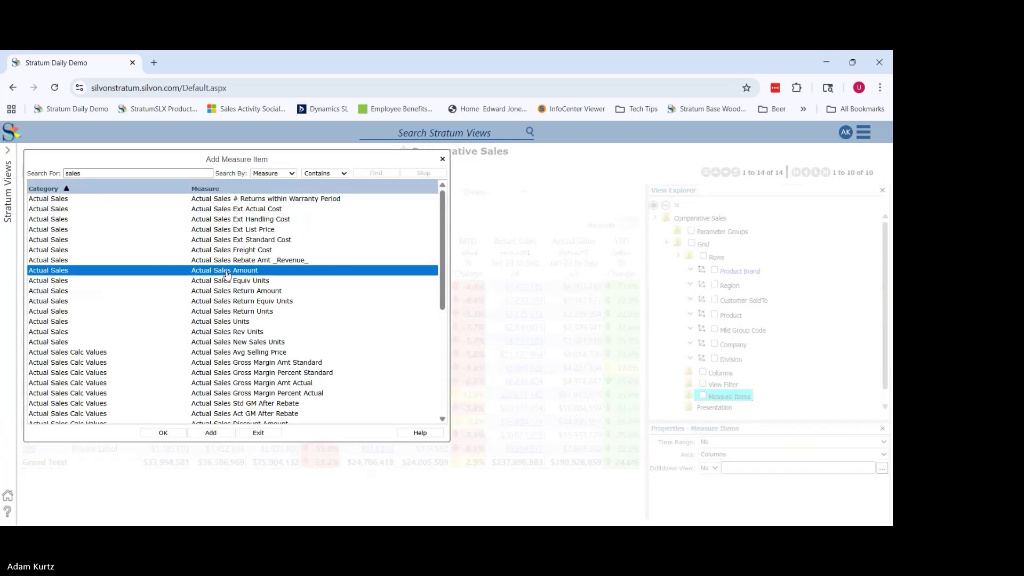
left_click(212, 432)
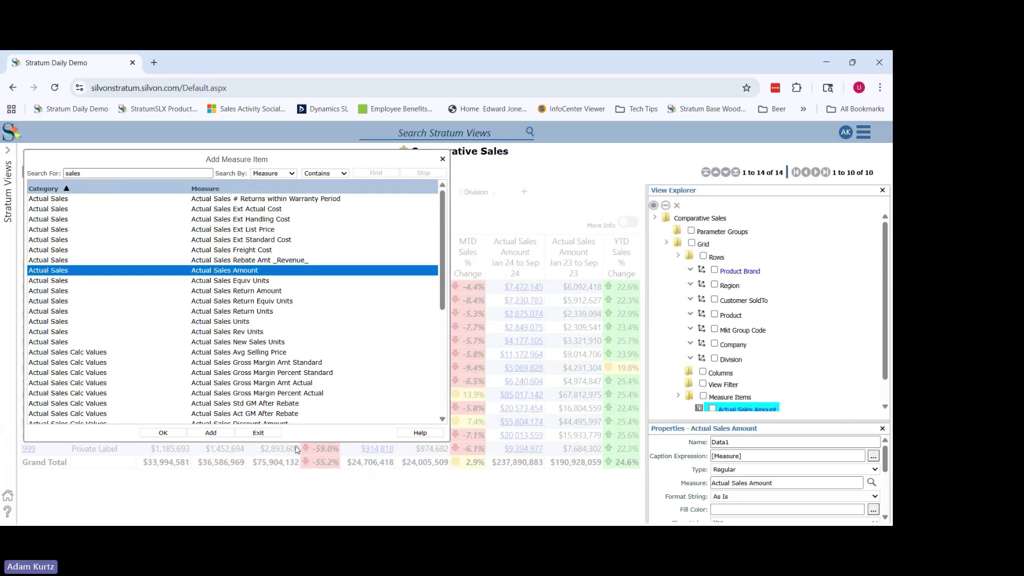
left_click(272, 436)
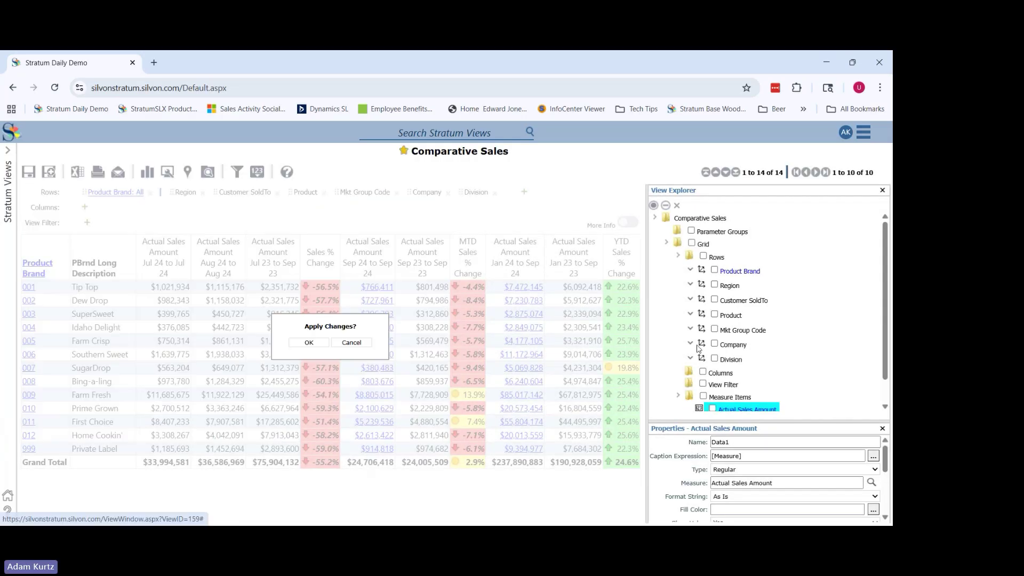
Add the Year Based Months Based hierarchy to the grid's columns and apply the pending view changes.
left_click(721, 374)
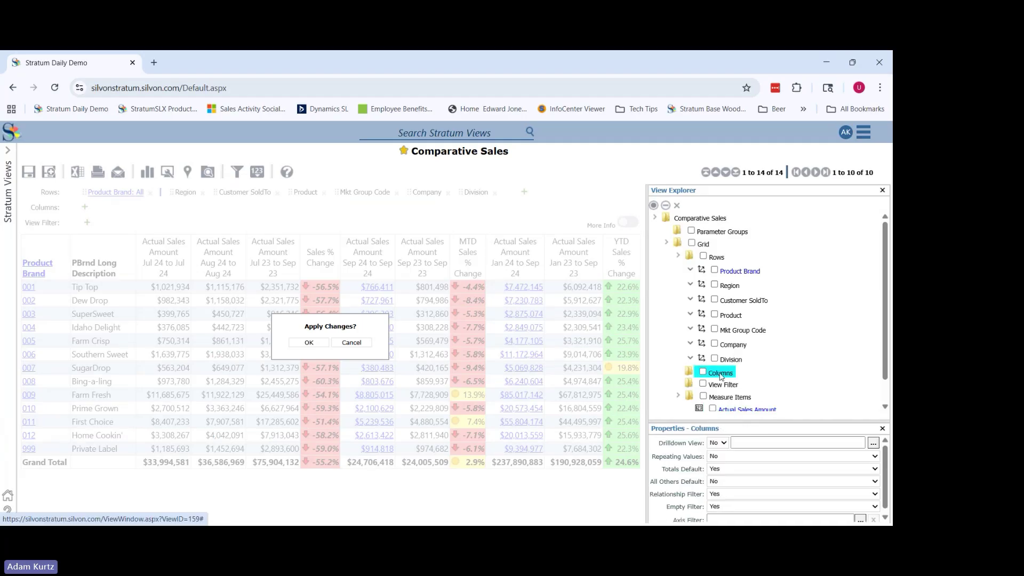
right_click(720, 376)
left_click(679, 378)
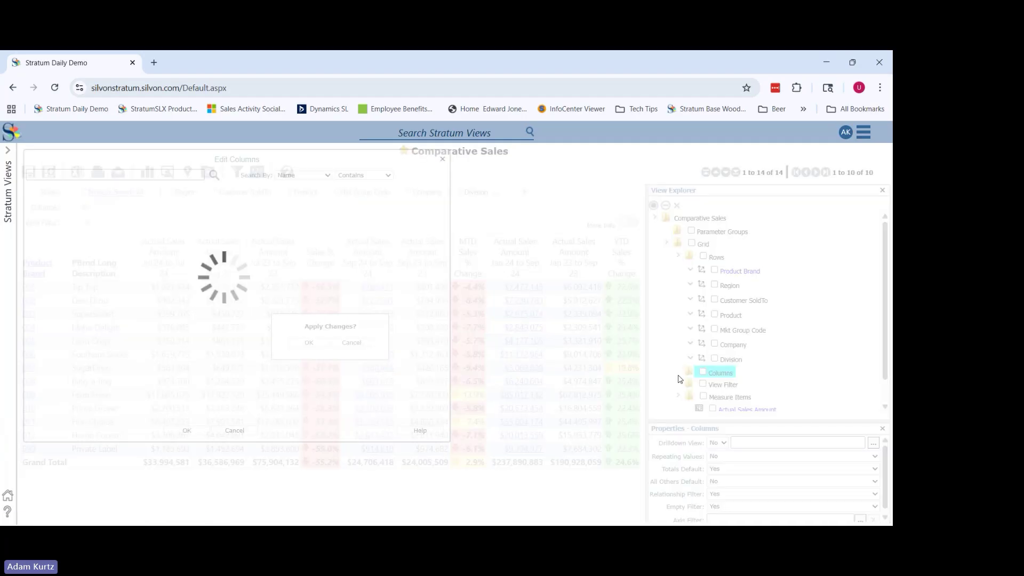
left_click_drag(387, 198, 397, 280)
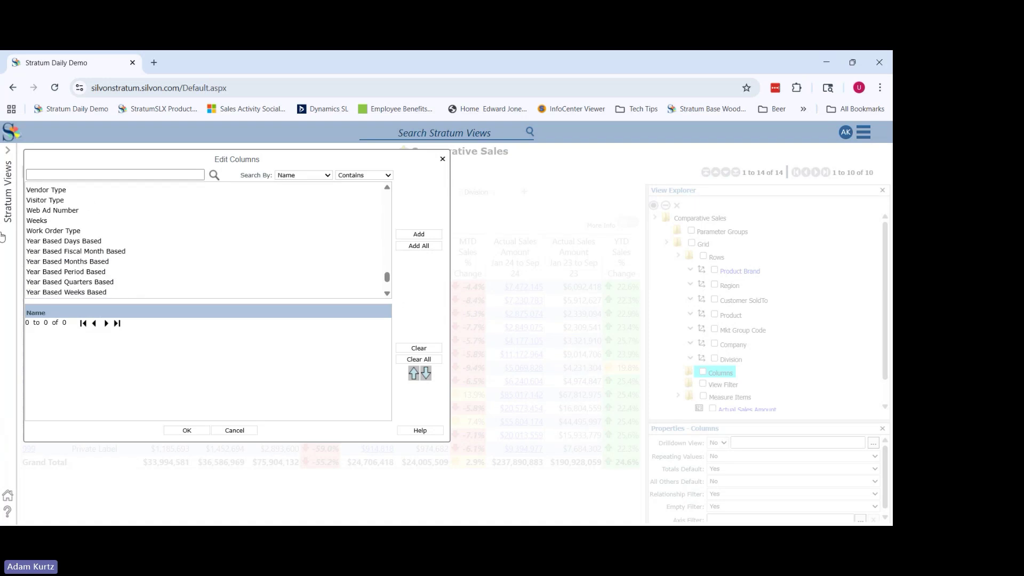
left_click(57, 262)
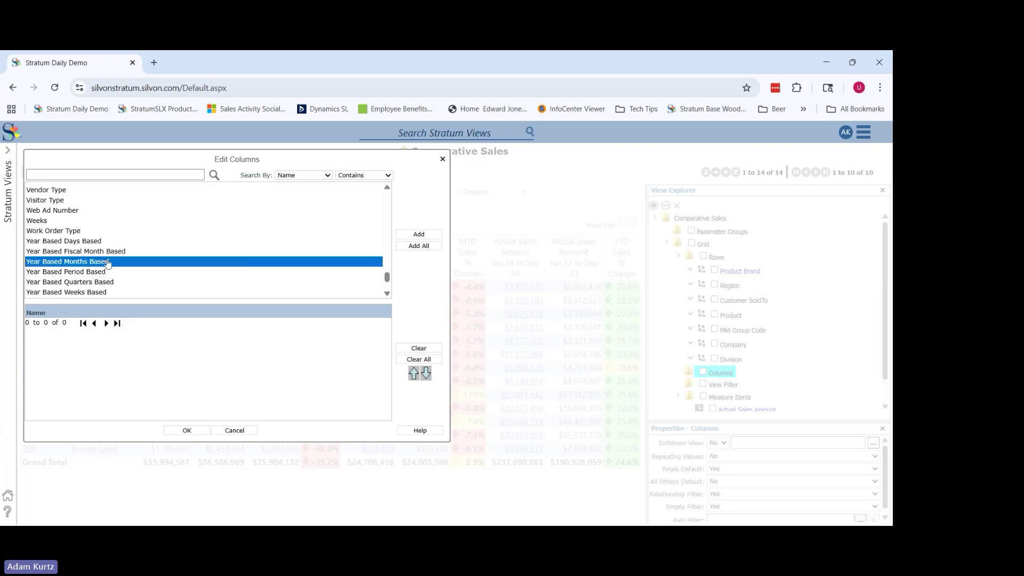
left_click_drag(387, 276, 385, 281)
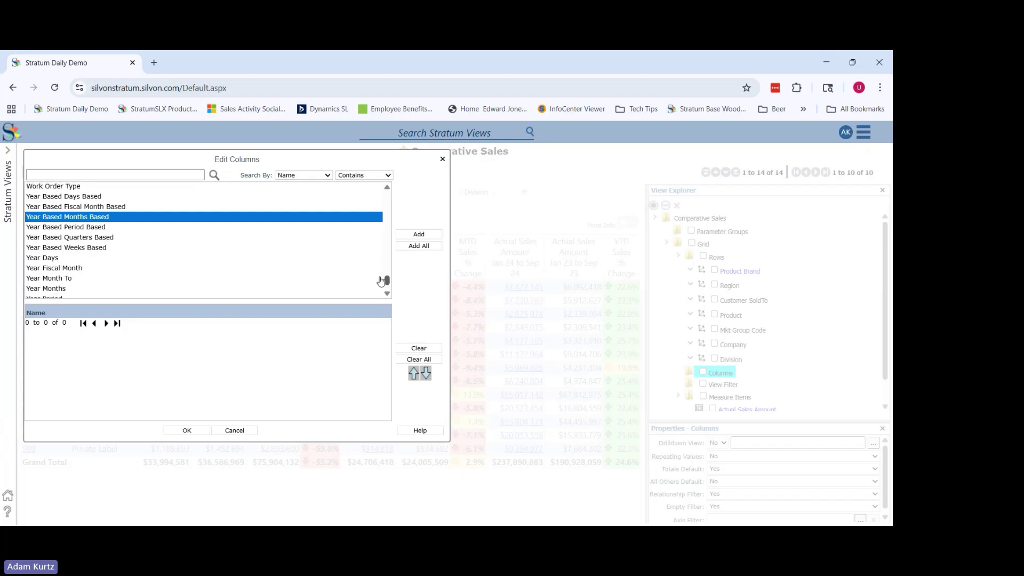
left_click(419, 234)
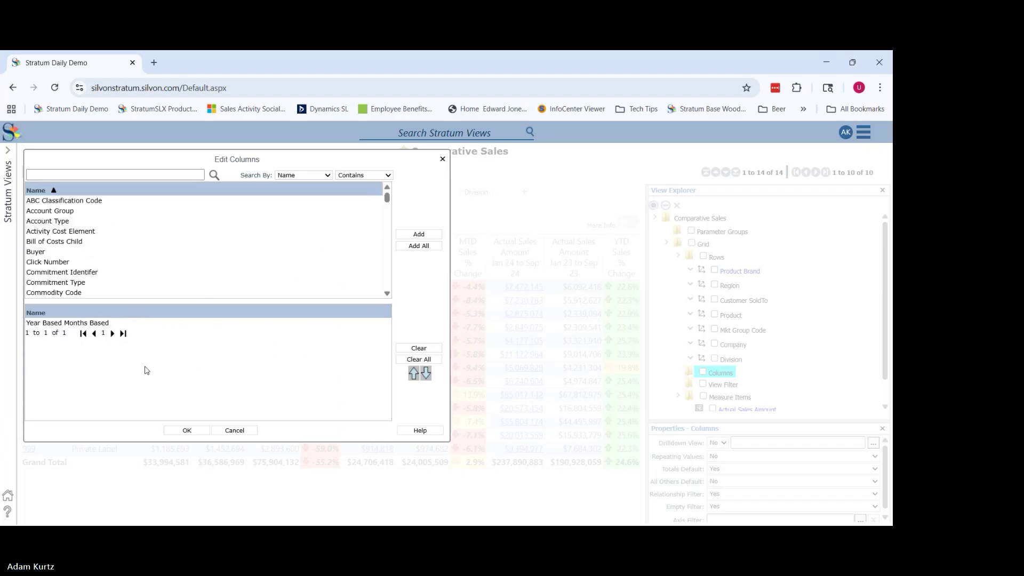
left_click(172, 430)
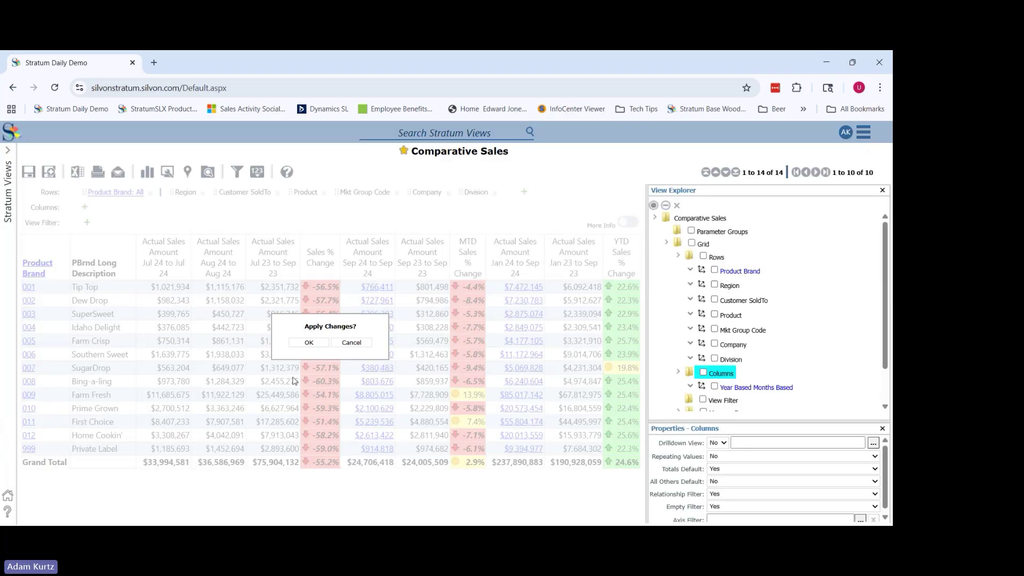
left_click(317, 343)
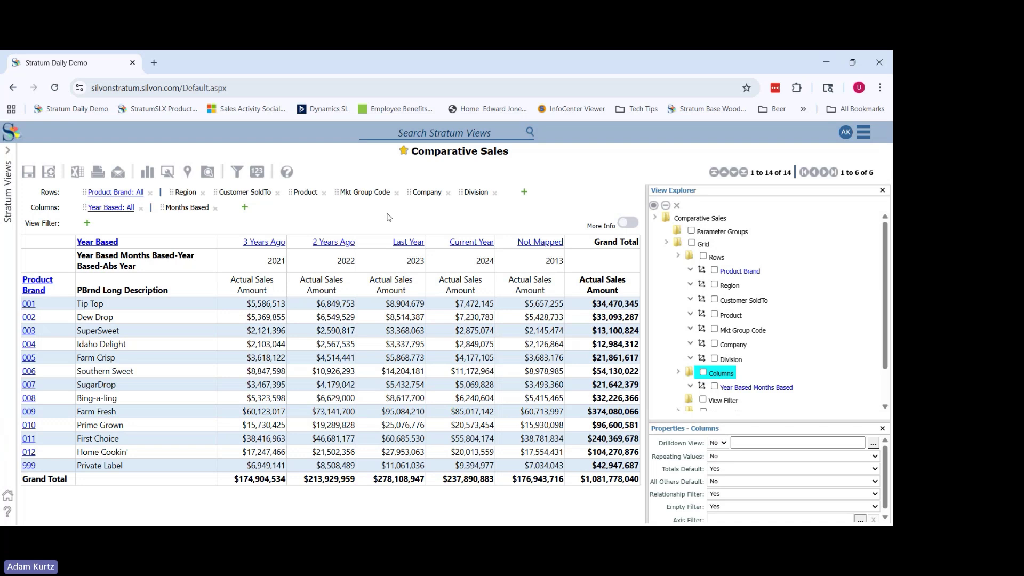
Filter the Year Based column level to only the Current Year and Last Year members.
right_click(103, 243)
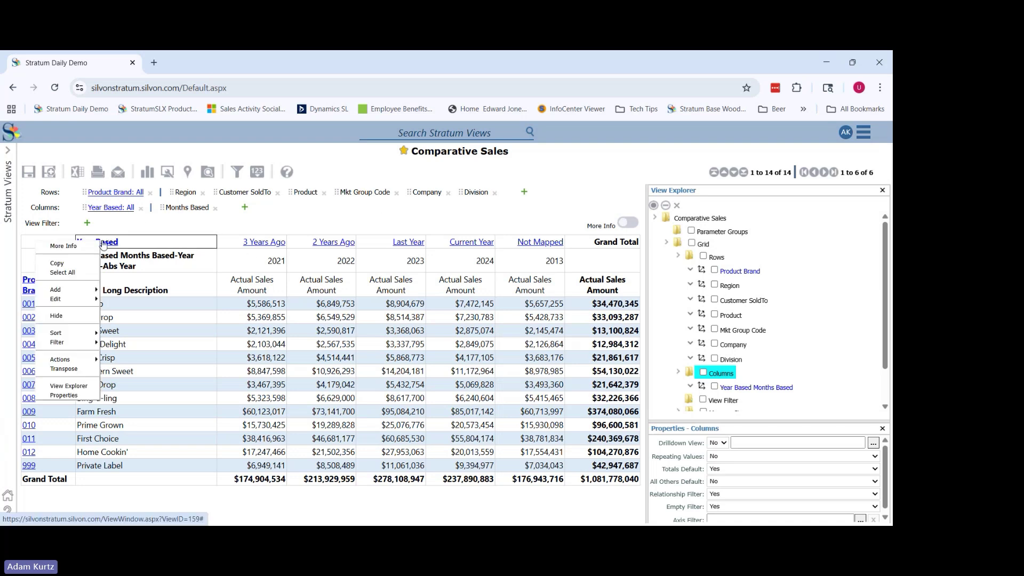
left_click(116, 347)
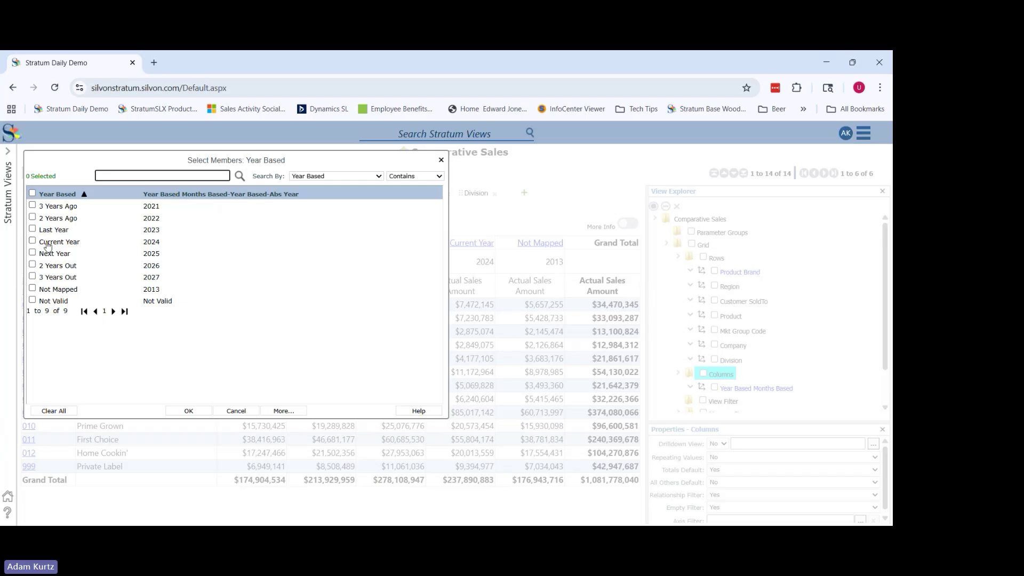
left_click(54, 243)
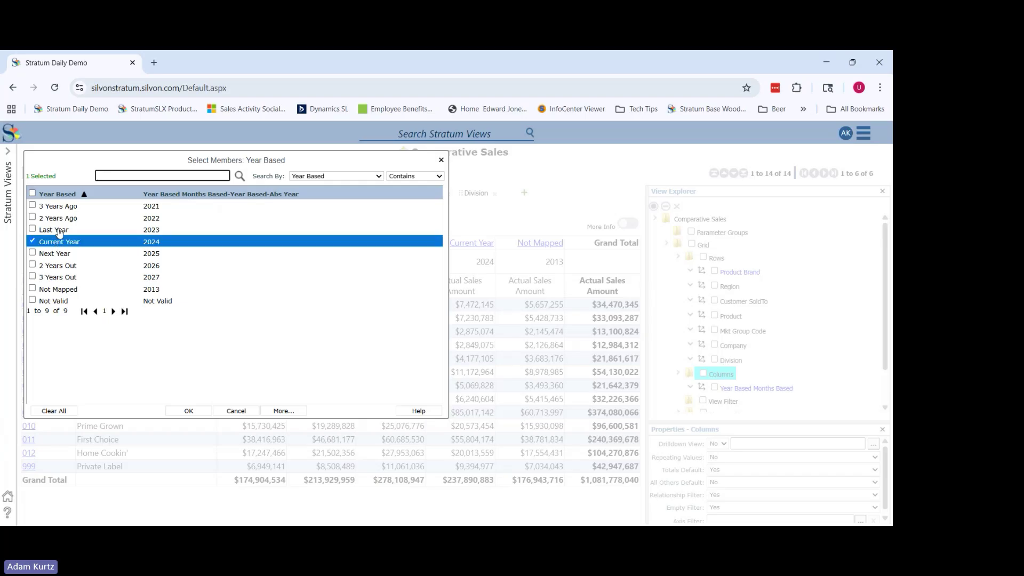
left_click(58, 230)
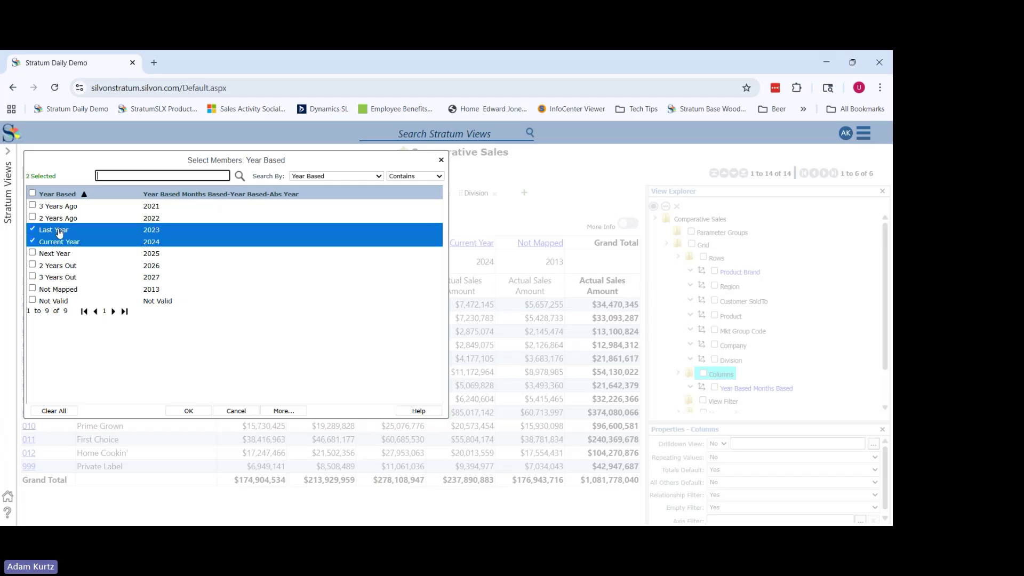
left_click(189, 411)
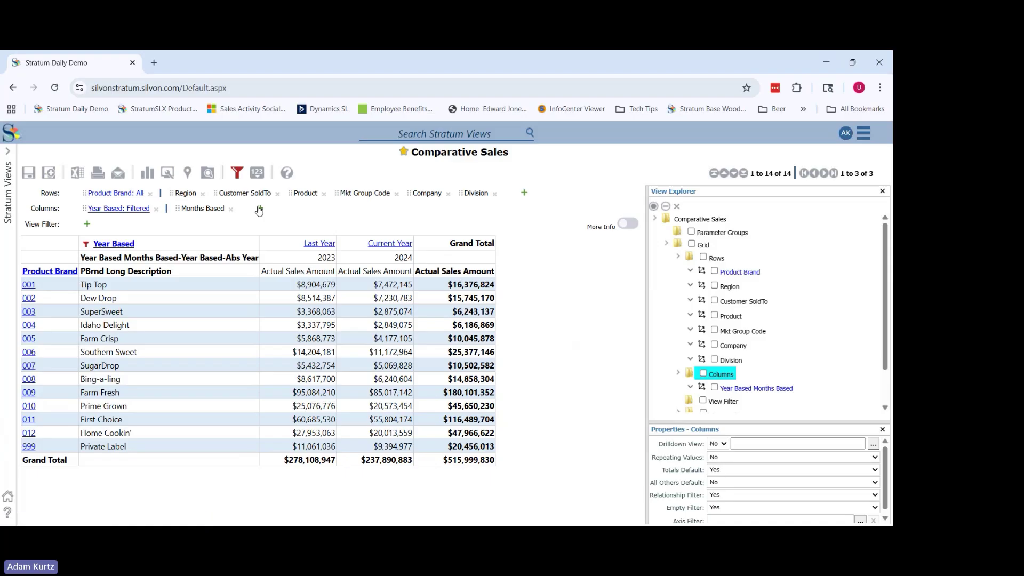
Add the Months hierarchy to the rows and move it ahead of Product Brand as the first row level.
left_click(524, 193)
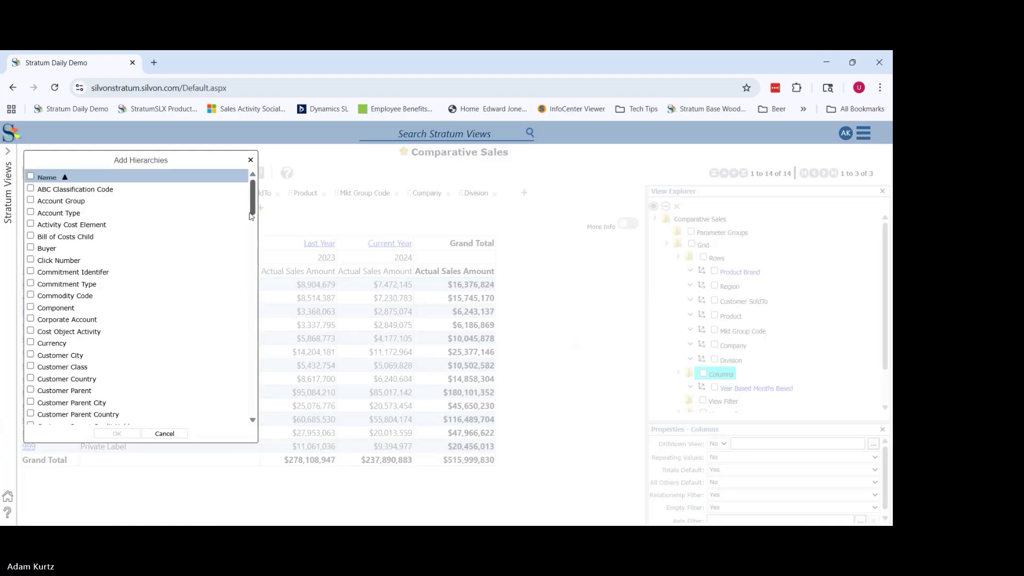
left_click_drag(251, 215, 253, 306)
left_click(53, 240)
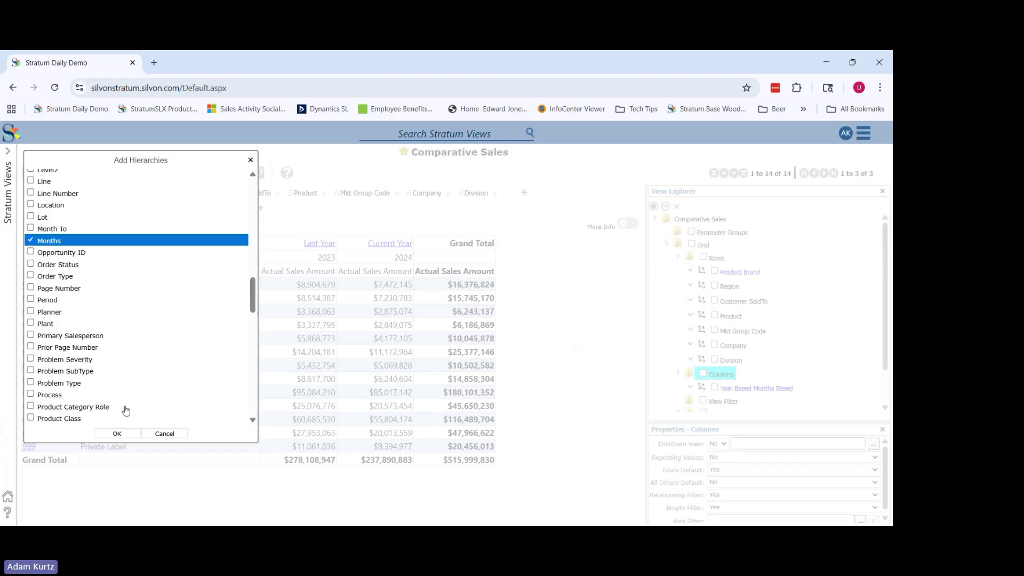
left_click(117, 433)
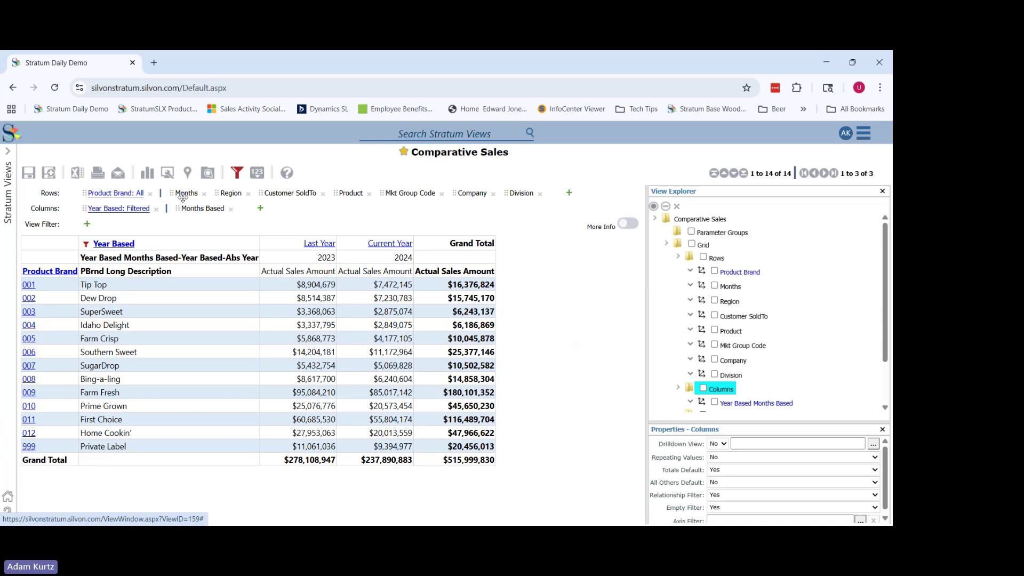
left_click_drag(182, 197, 51, 199)
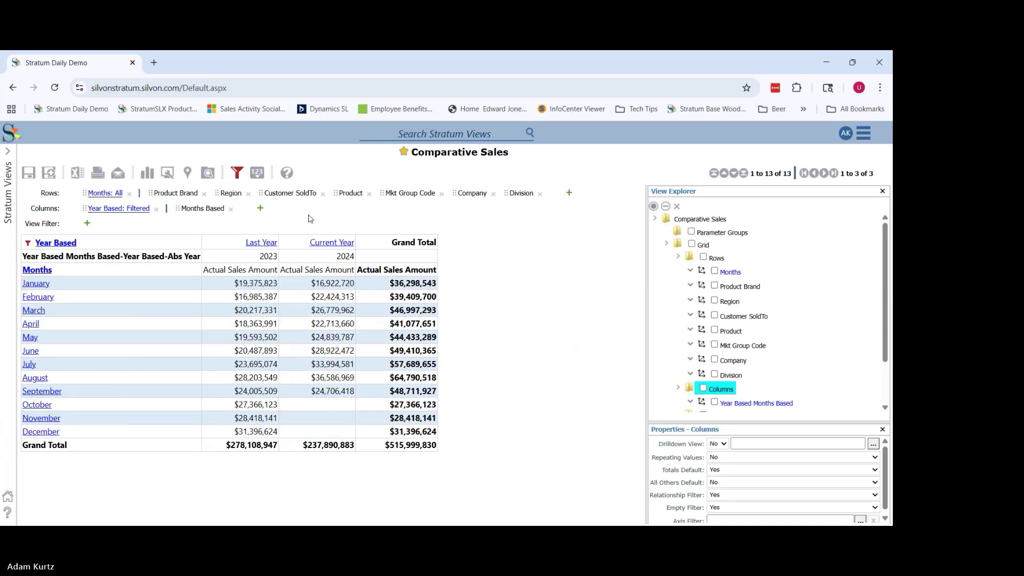